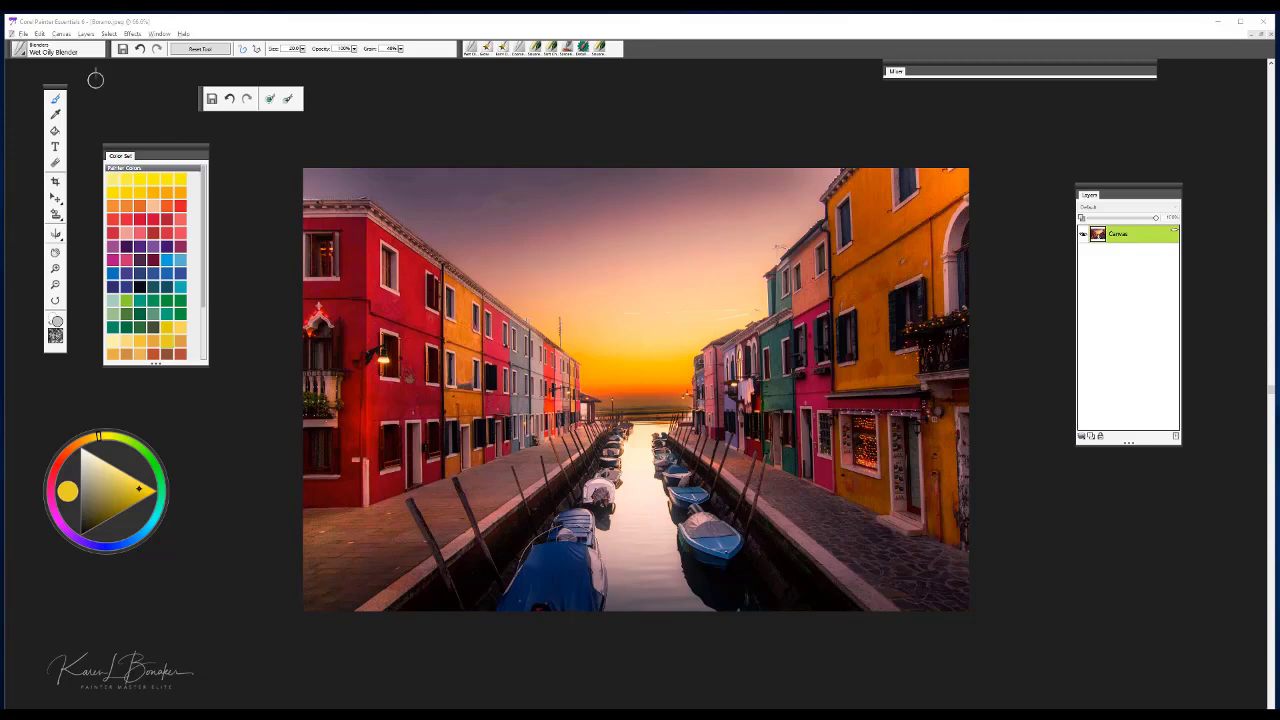
{"action": "left_click", "coordinate": [23, 35]}
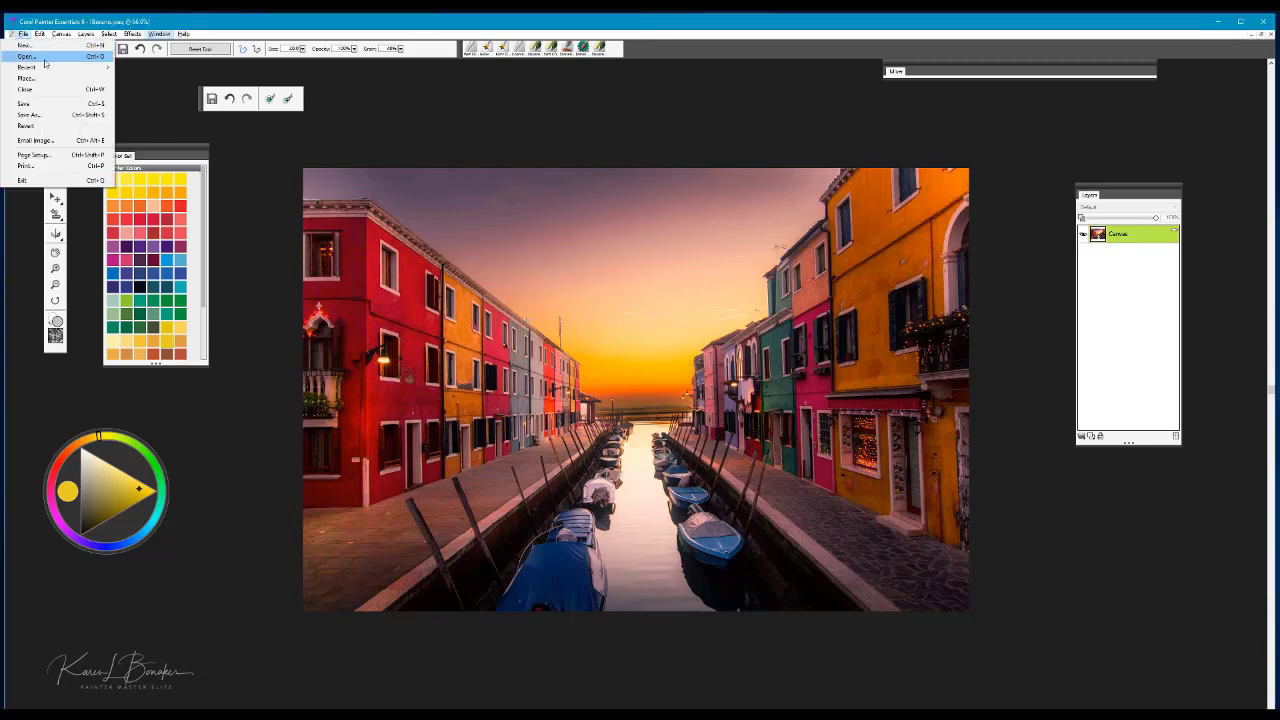
{"action": "left_click", "coordinate": [440, 98]}
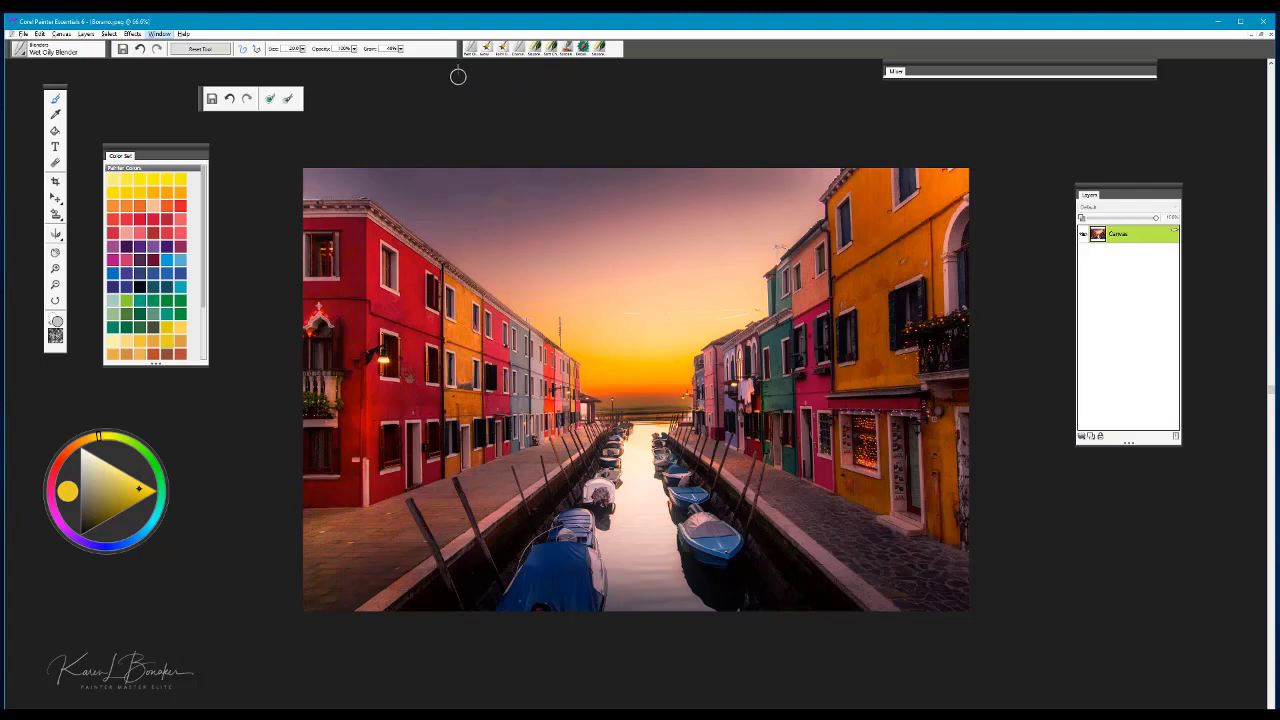
- Show the Photo Painting panel and place it between the canal photo and the Layers panel
{"action": "left_click", "coordinate": [160, 35]}
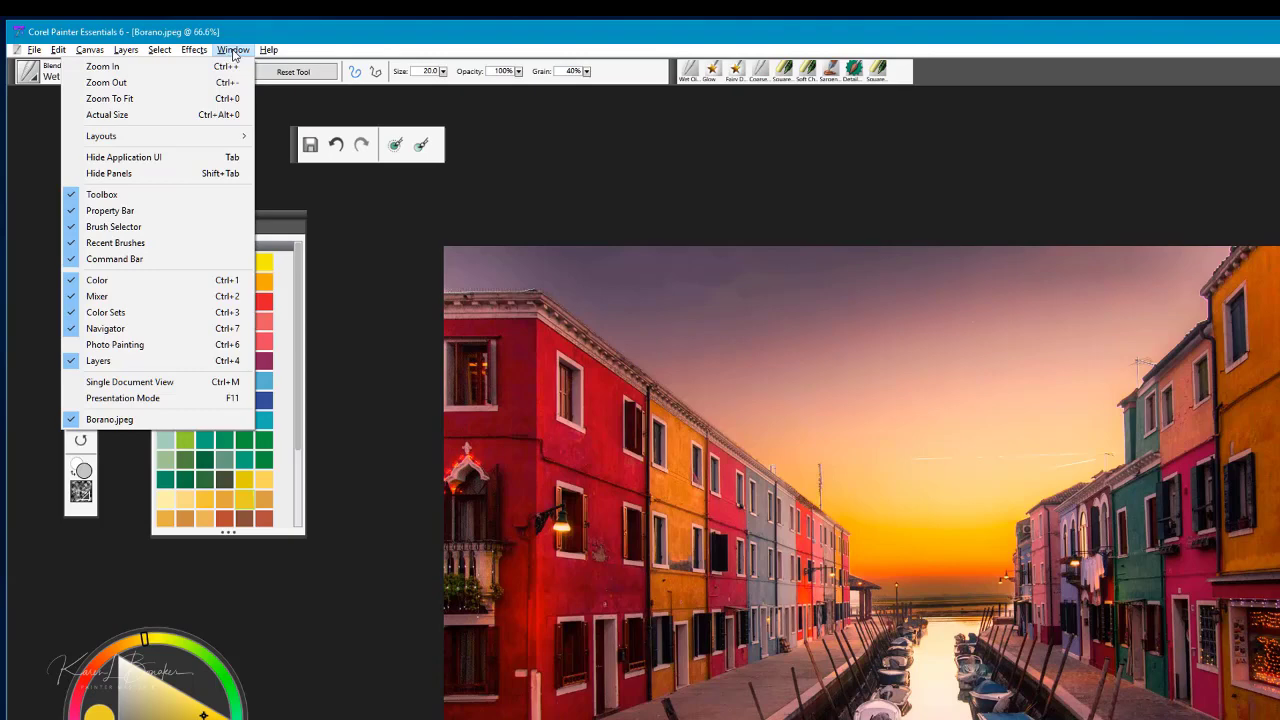
{"action": "left_click", "coordinate": [143, 347]}
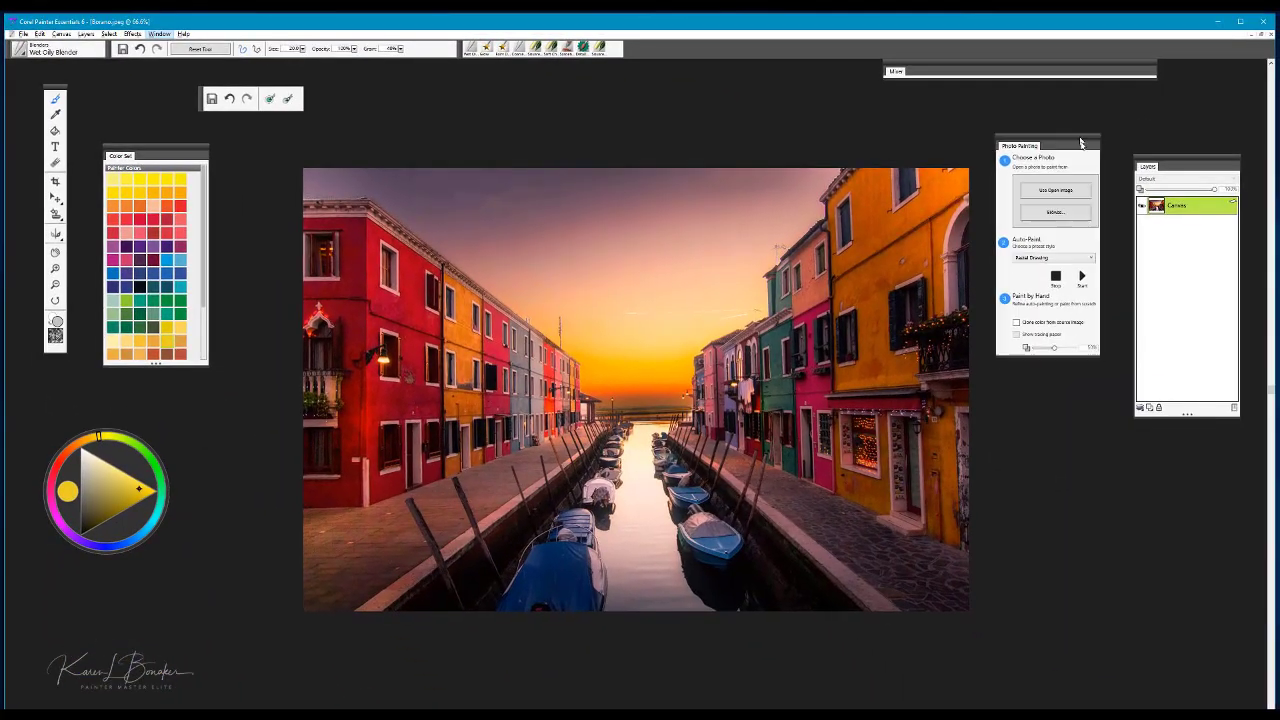
{"action": "left_click_drag", "start_coordinate": [1080, 143], "coordinate": [1082, 163]}
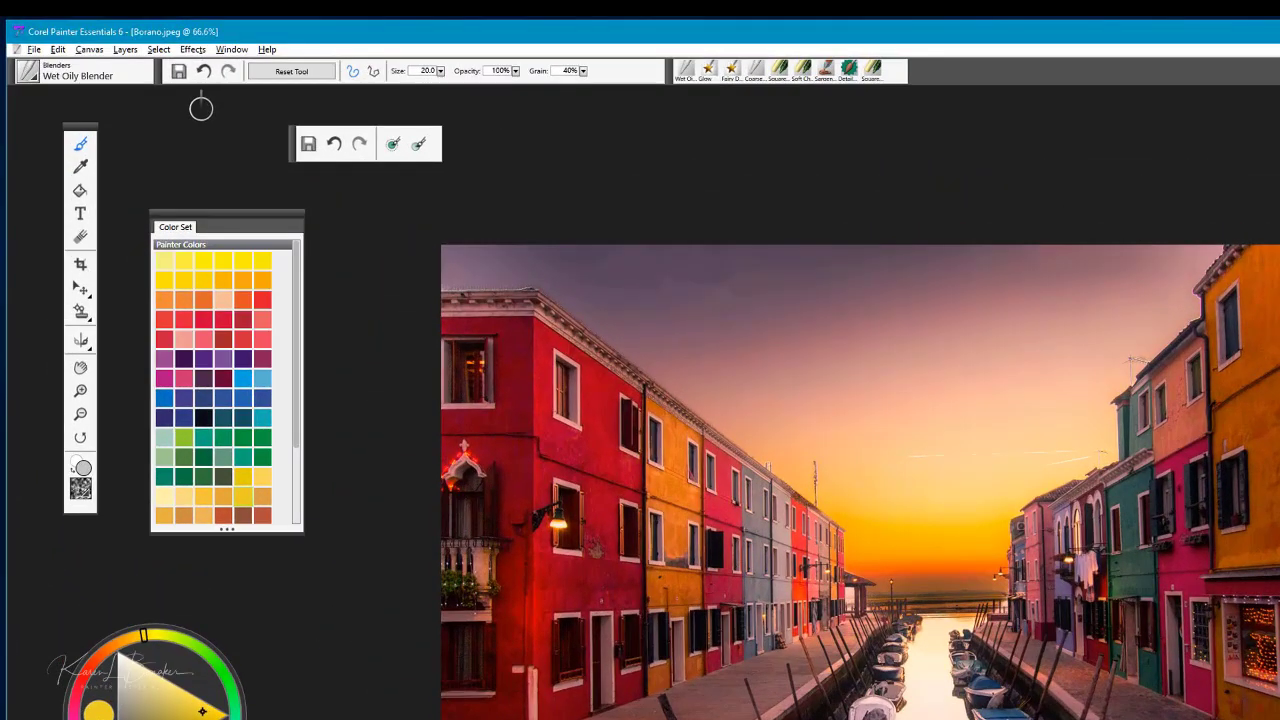
- Check the photo's width, height and resolution in the Resize settings, leaving them as they are
{"action": "left_click", "coordinate": [96, 56]}
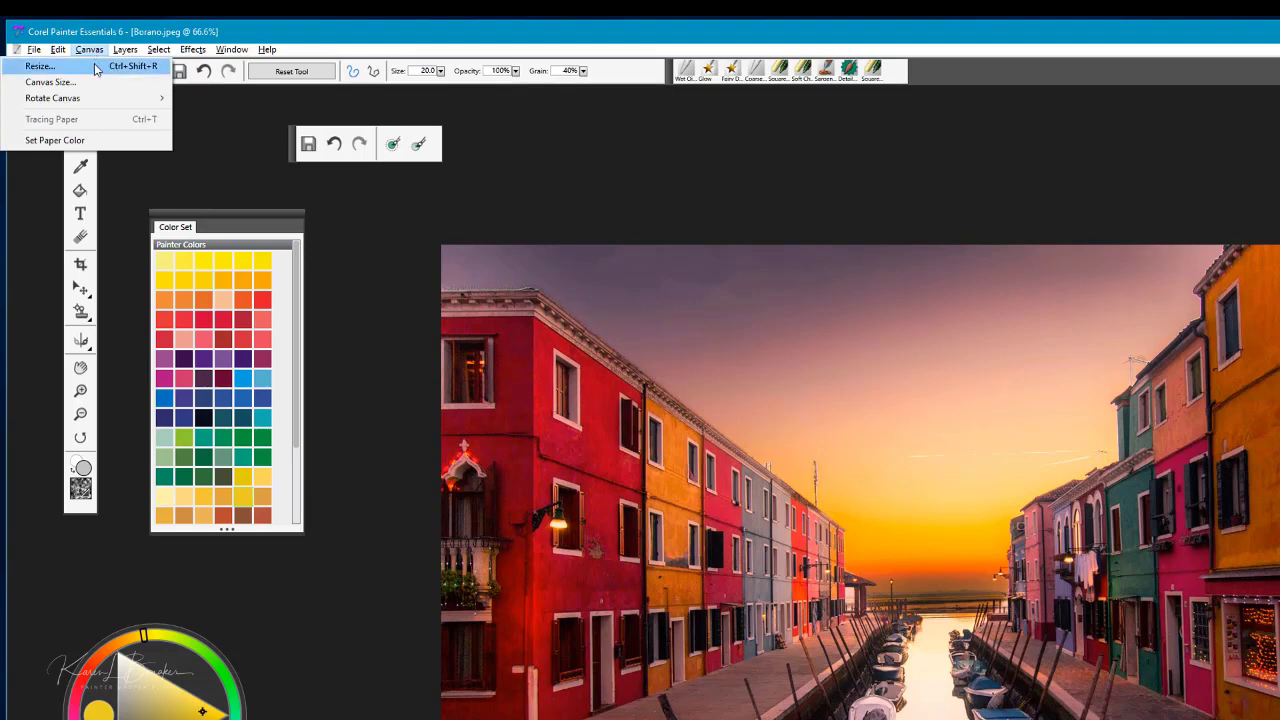
{"action": "left_click", "coordinate": [97, 66]}
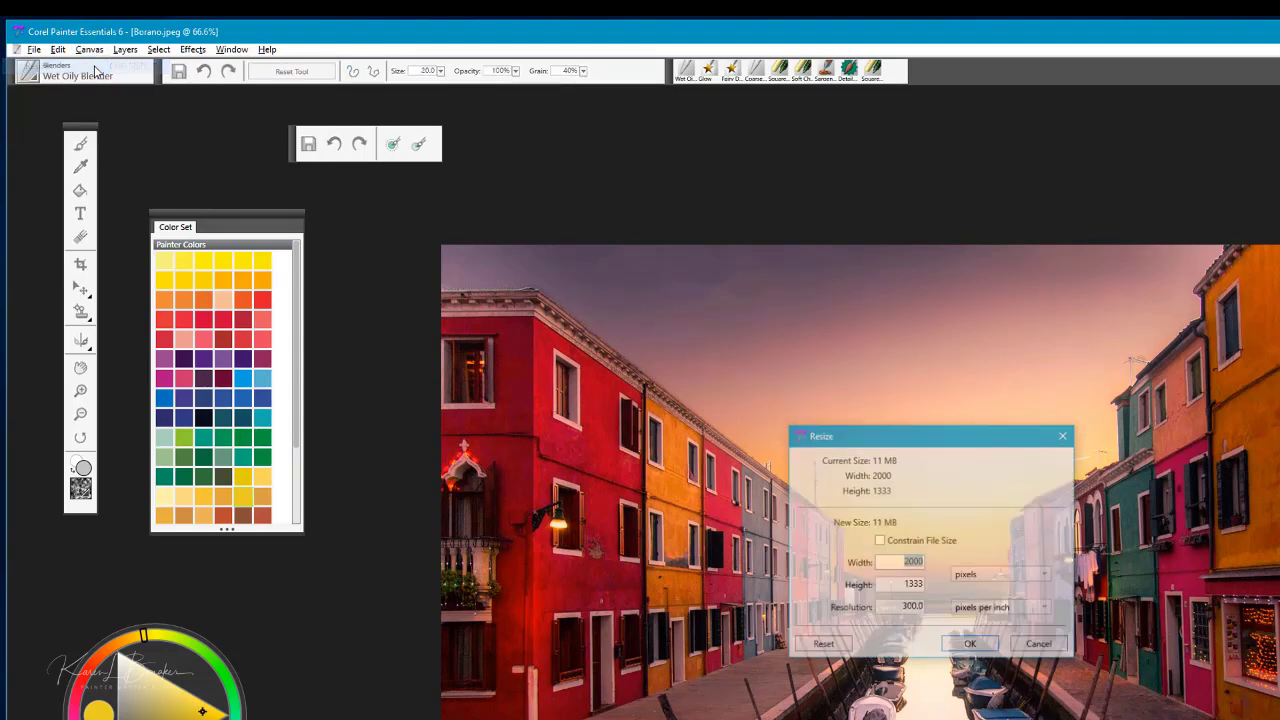
{"action": "left_click_drag", "start_coordinate": [901, 430], "coordinate": [647, 171]}
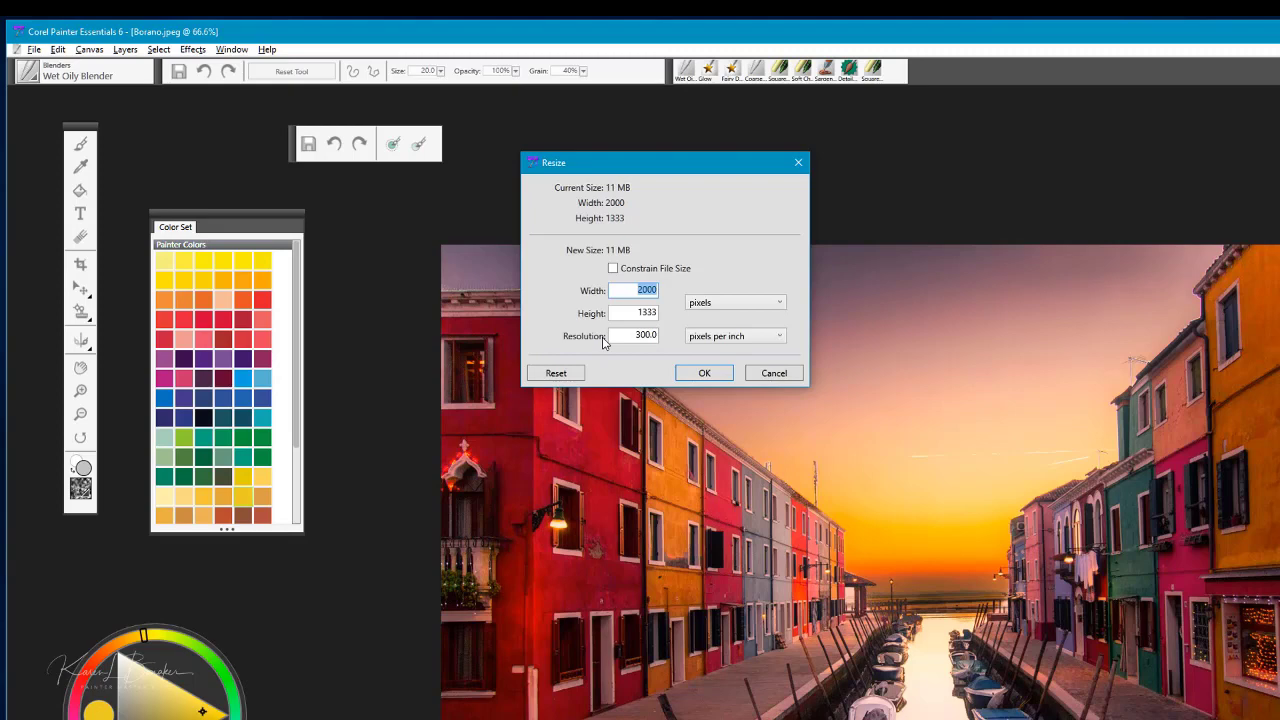
{"action": "left_click", "coordinate": [705, 373]}
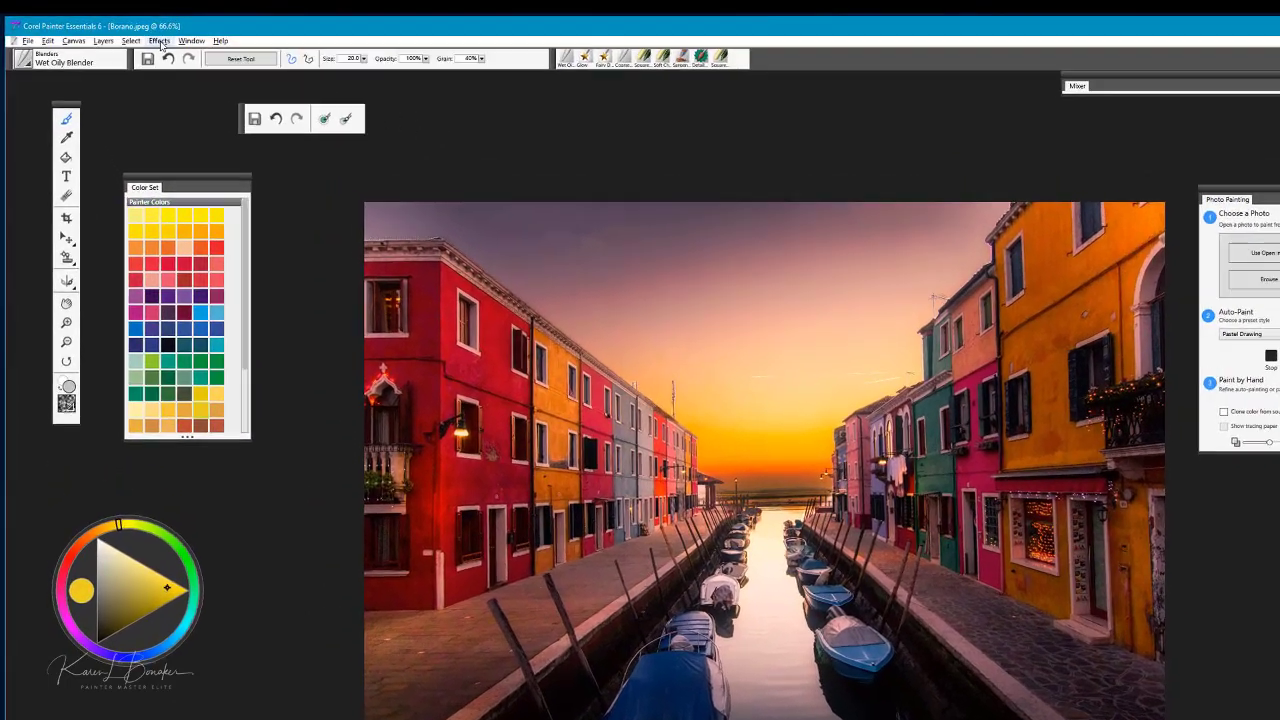
- Reset the Adjust Color settings and apply a Value of 9% to the photo using Uniform Color
{"action": "left_click", "coordinate": [134, 36]}
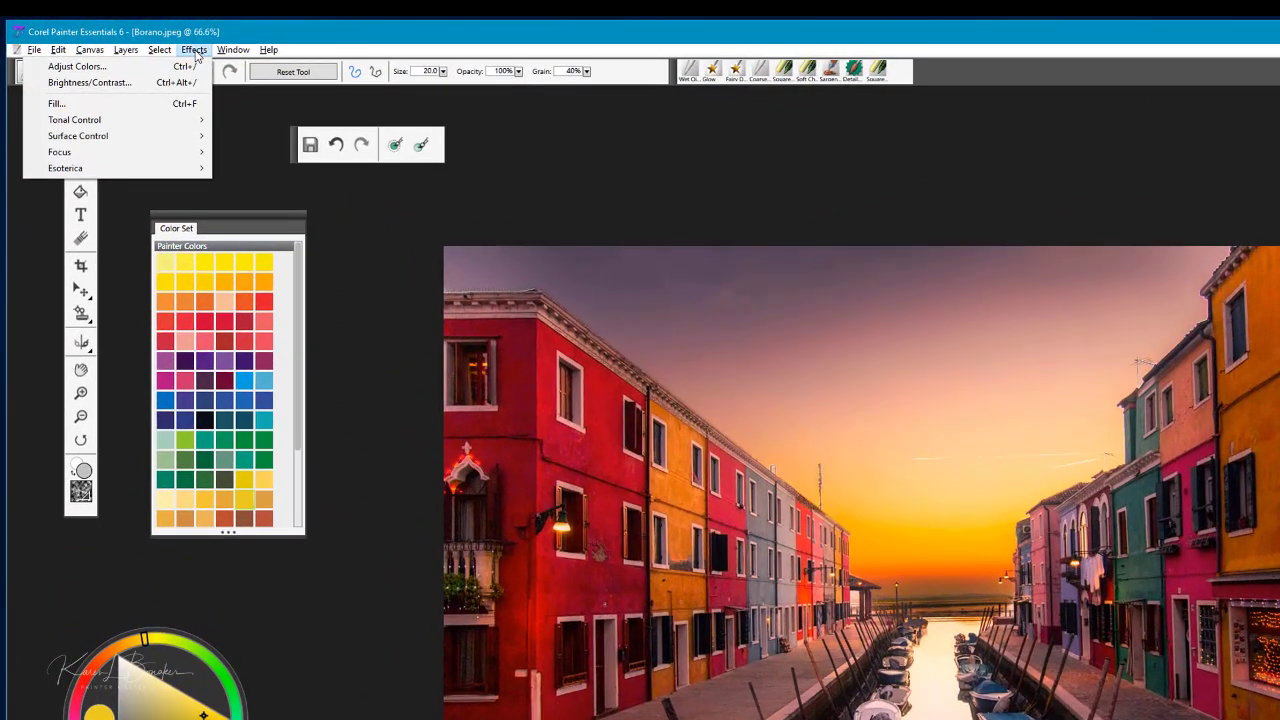
{"action": "mouse_move", "coordinate": [166, 120]}
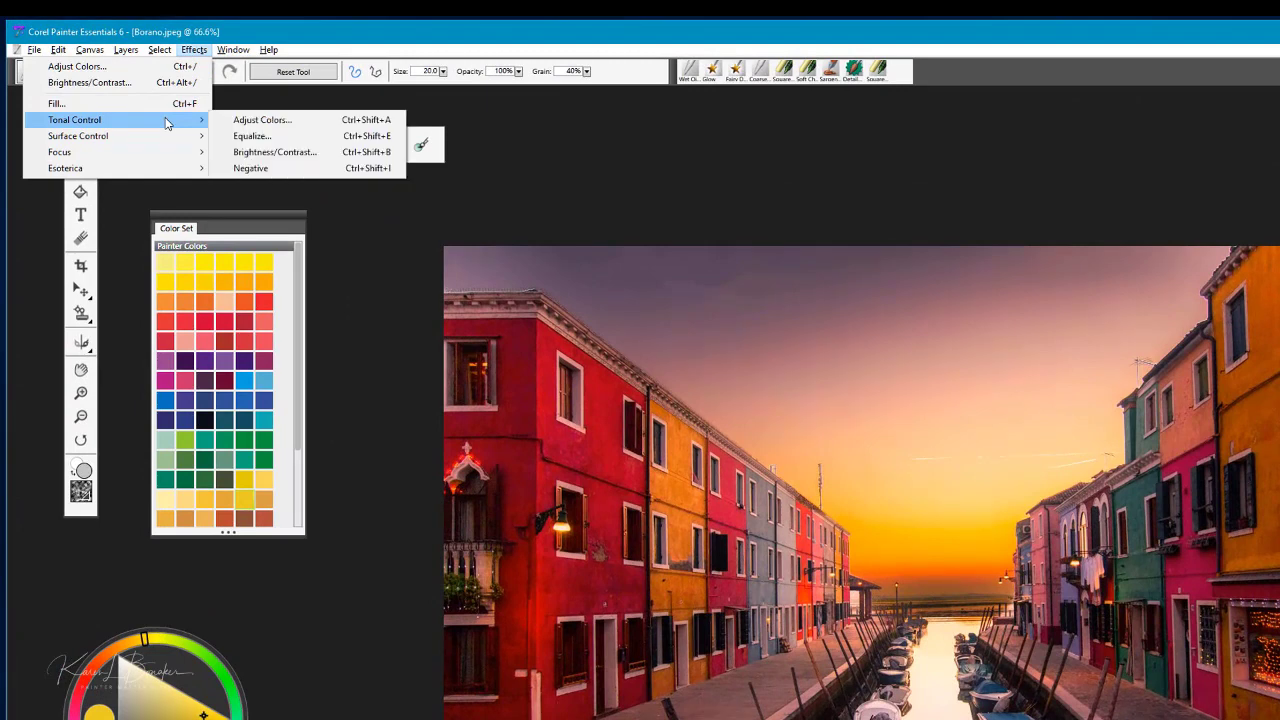
{"action": "left_click", "coordinate": [262, 120]}
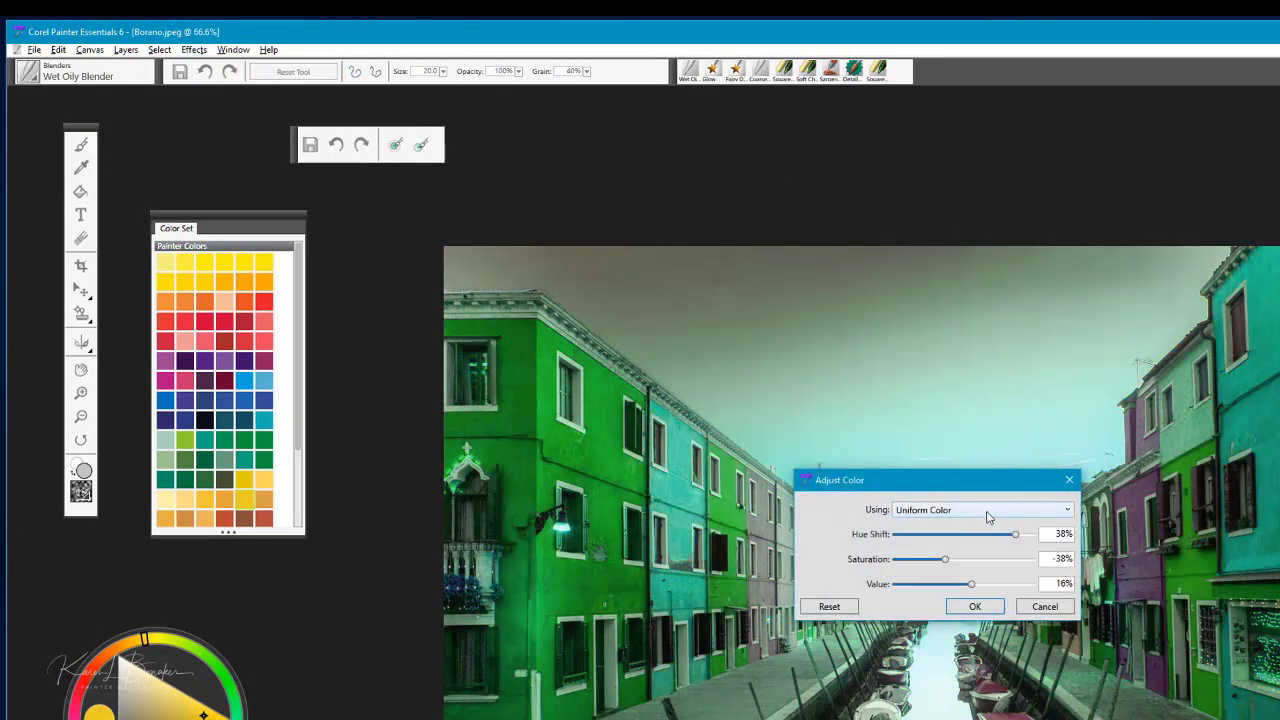
{"action": "left_click", "coordinate": [829, 606]}
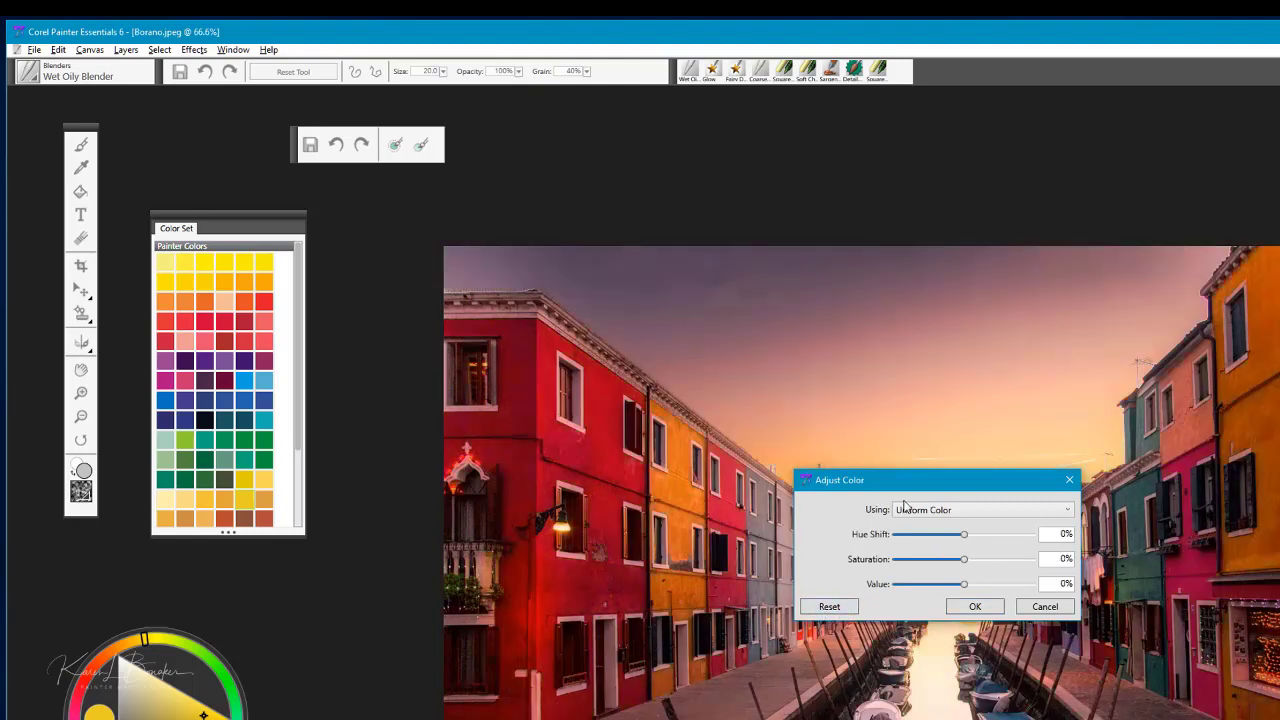
{"action": "left_click_drag", "start_coordinate": [929, 483], "coordinate": [849, 296]}
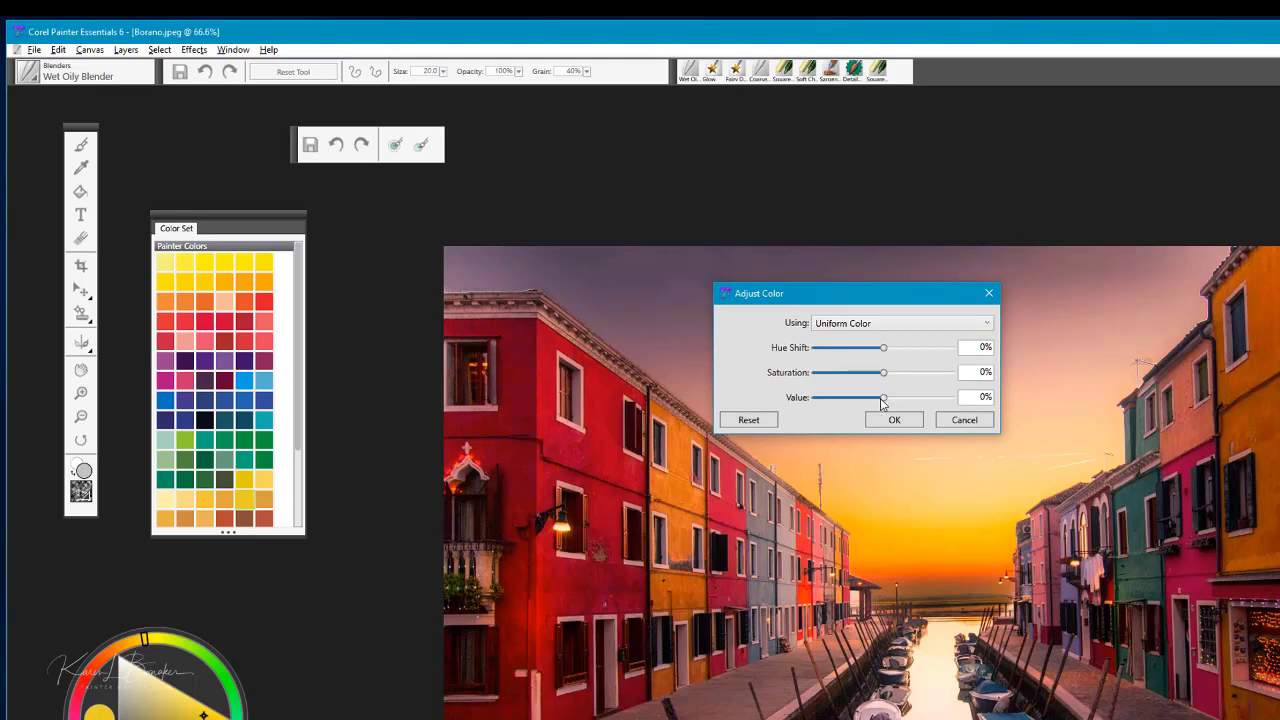
{"action": "left_click_drag", "start_coordinate": [883, 398], "coordinate": [894, 400]}
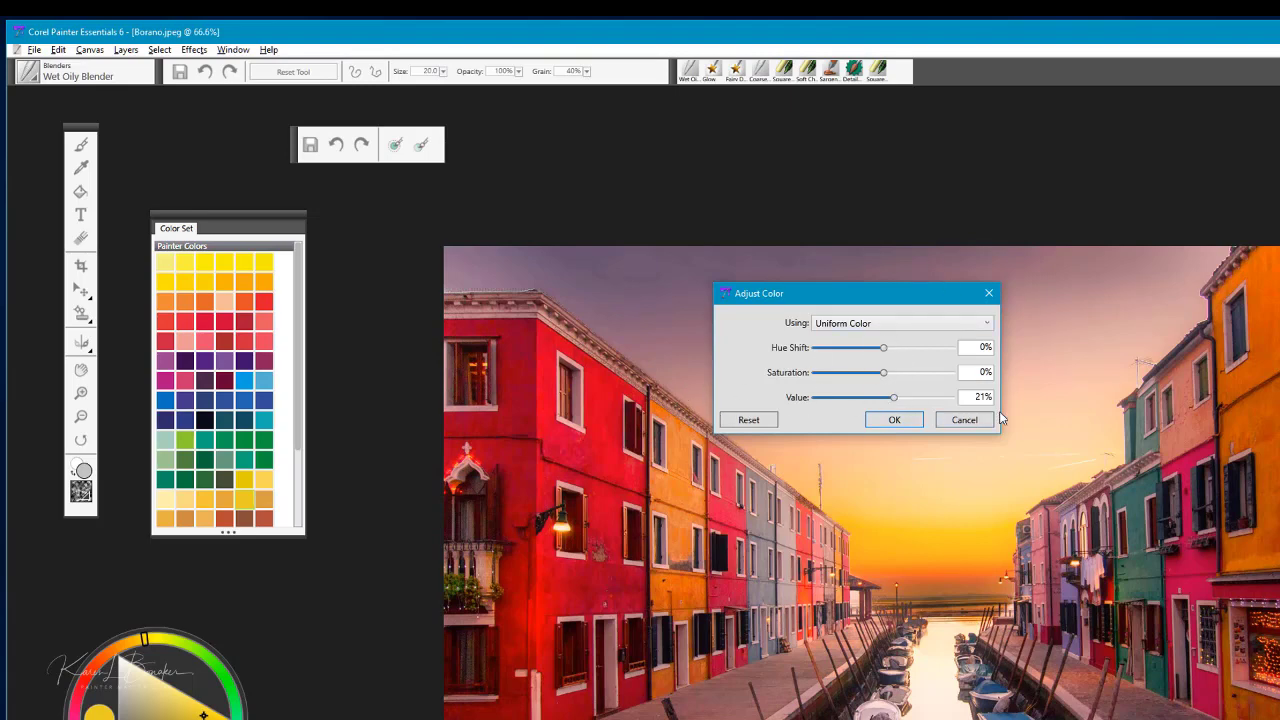
{"action": "left_click_drag", "start_coordinate": [895, 401], "coordinate": [887, 401]}
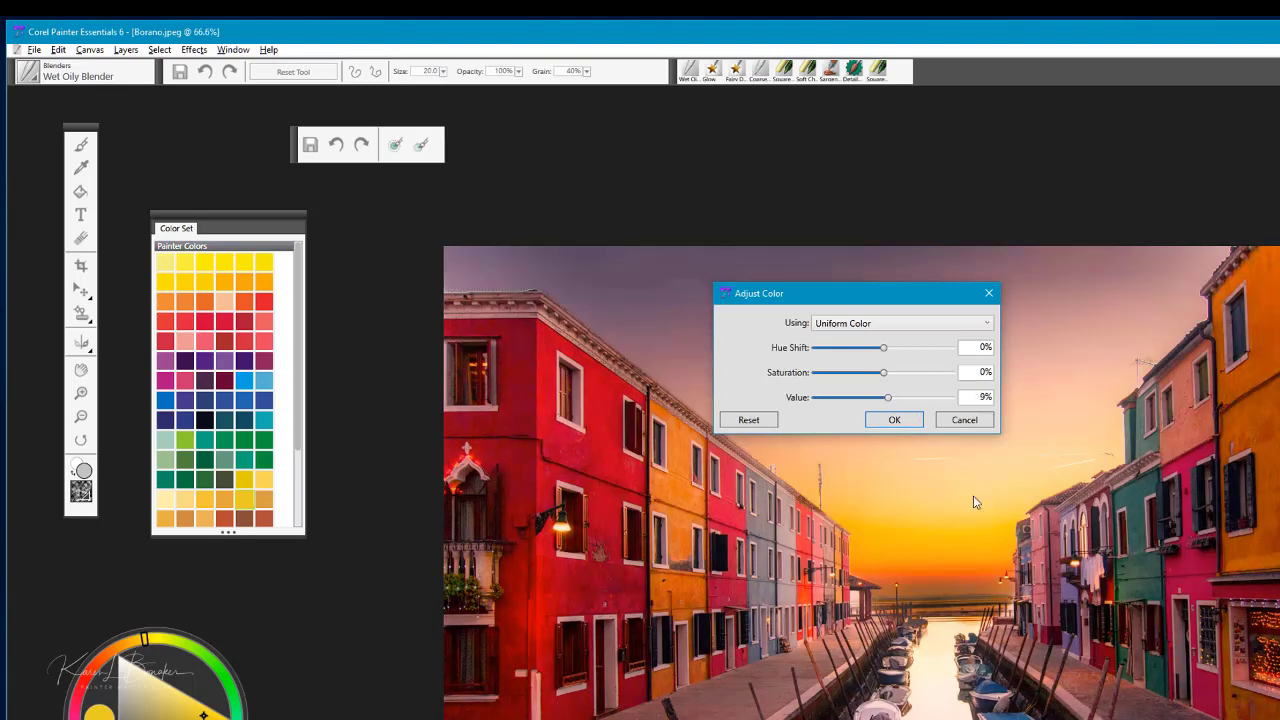
{"action": "left_click", "coordinate": [894, 420]}
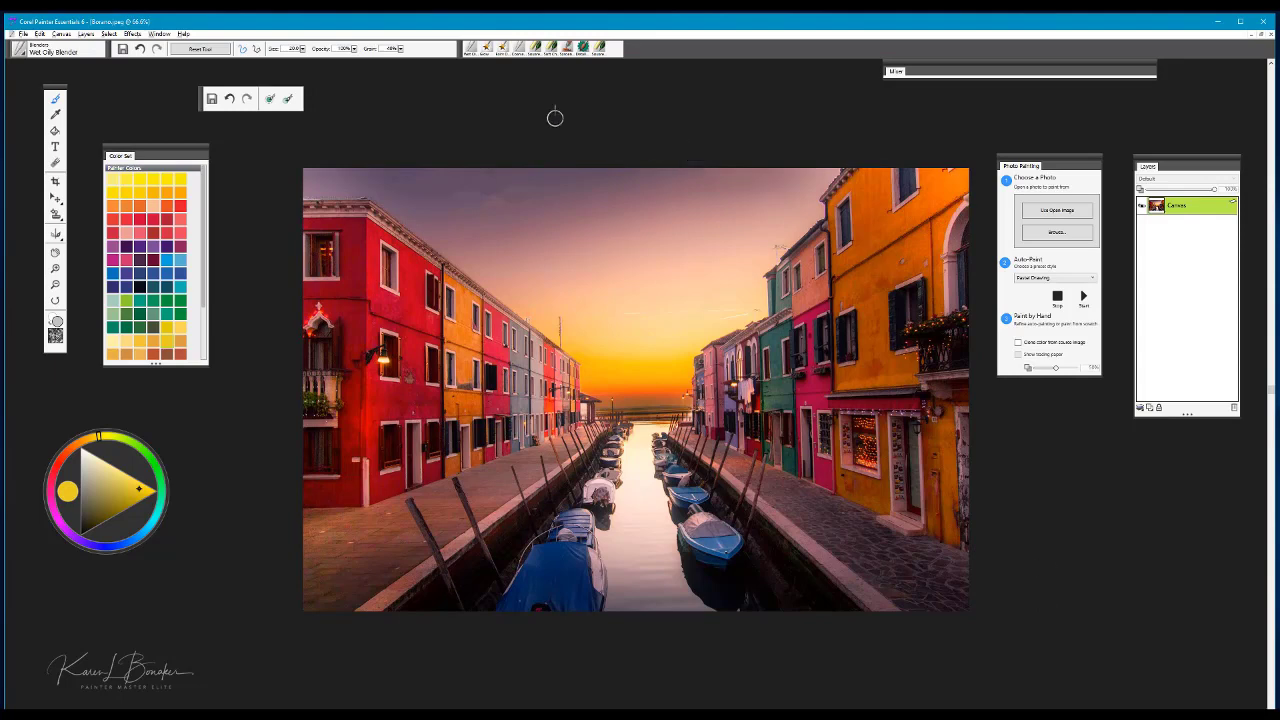
{"action": "left_click", "coordinate": [133, 35]}
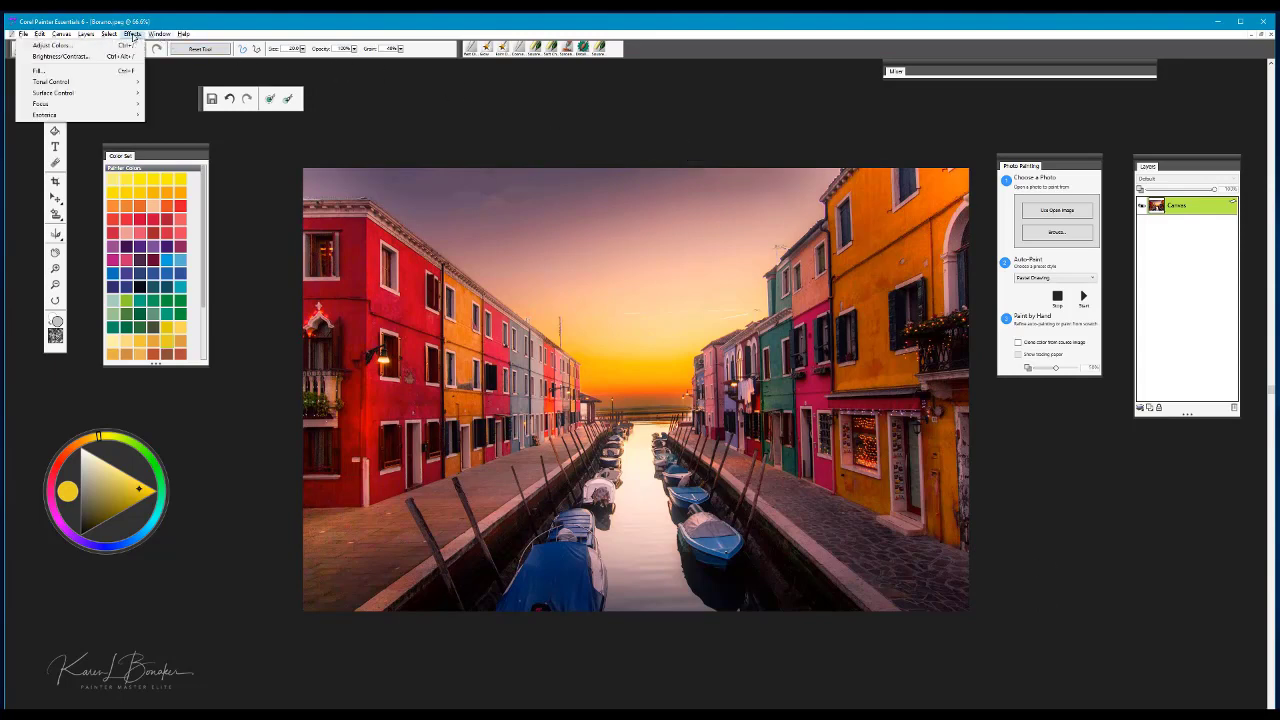
{"action": "mouse_move", "coordinate": [120, 81]}
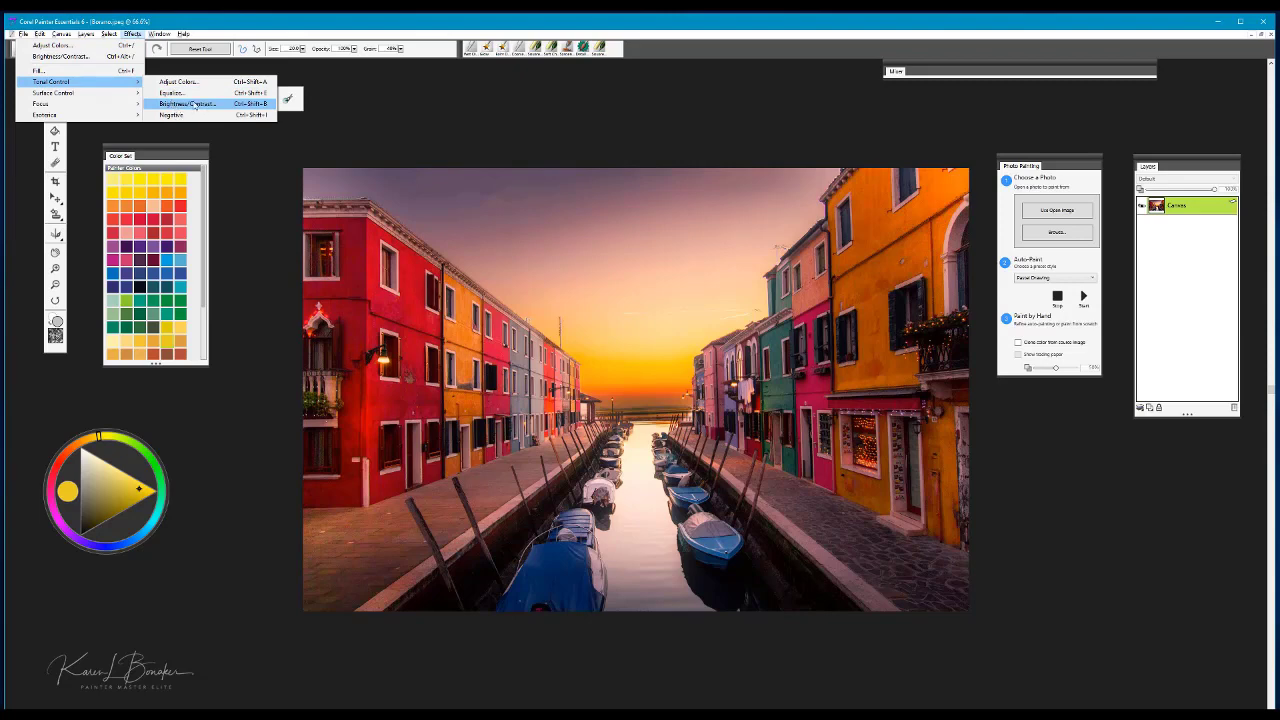
{"action": "left_click", "coordinate": [389, 113]}
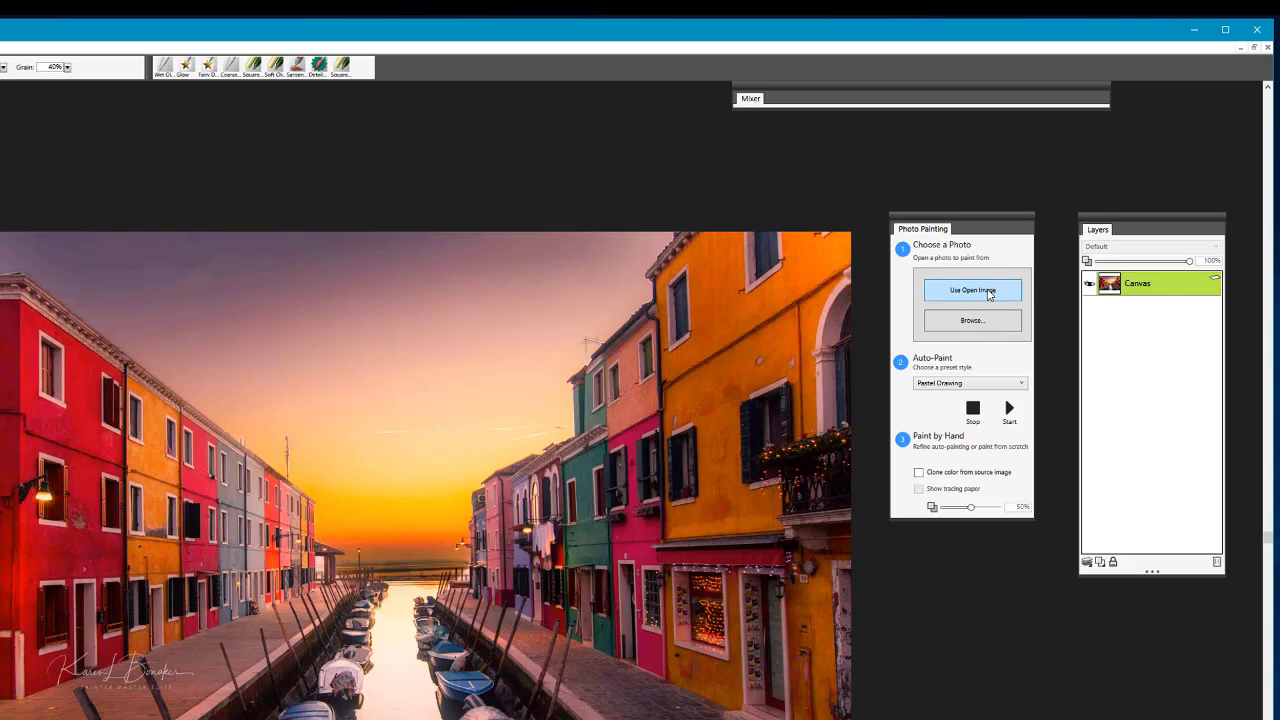
- Use the open image as the photo-painting source without saving its changes, and add a new layer above the blank canvas
{"action": "left_click", "coordinate": [988, 292]}
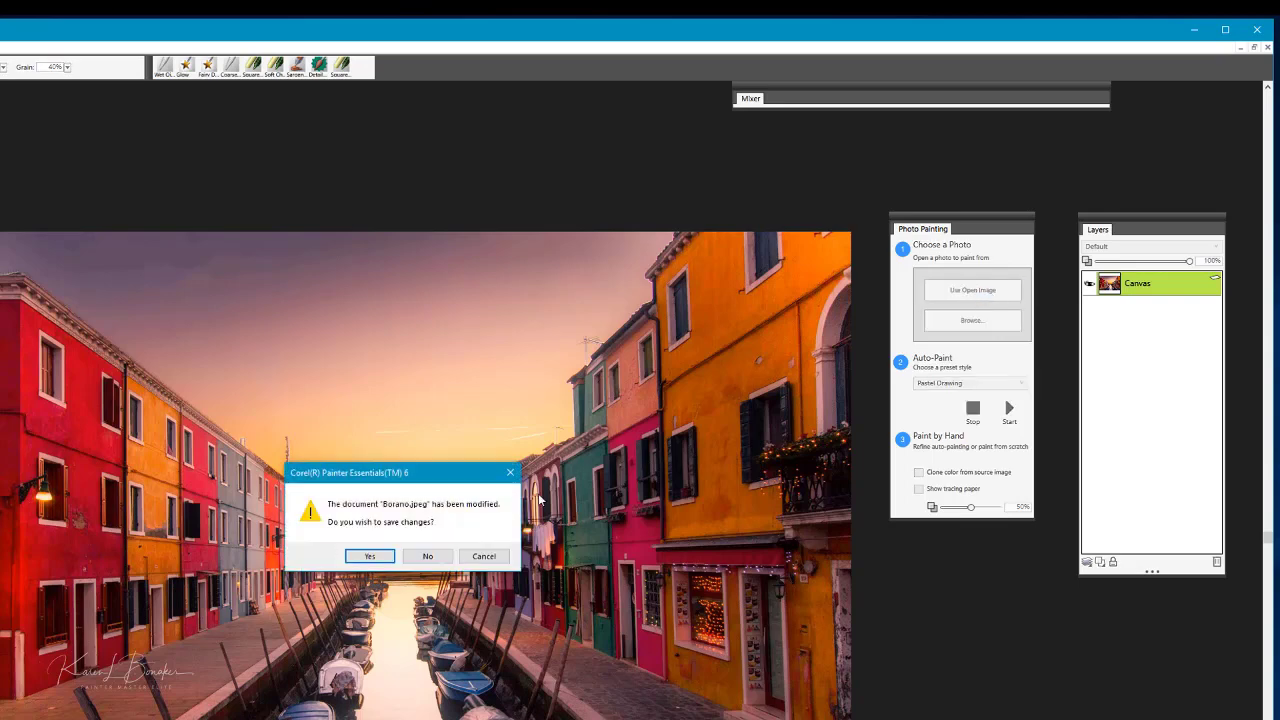
{"action": "left_click", "coordinate": [428, 557]}
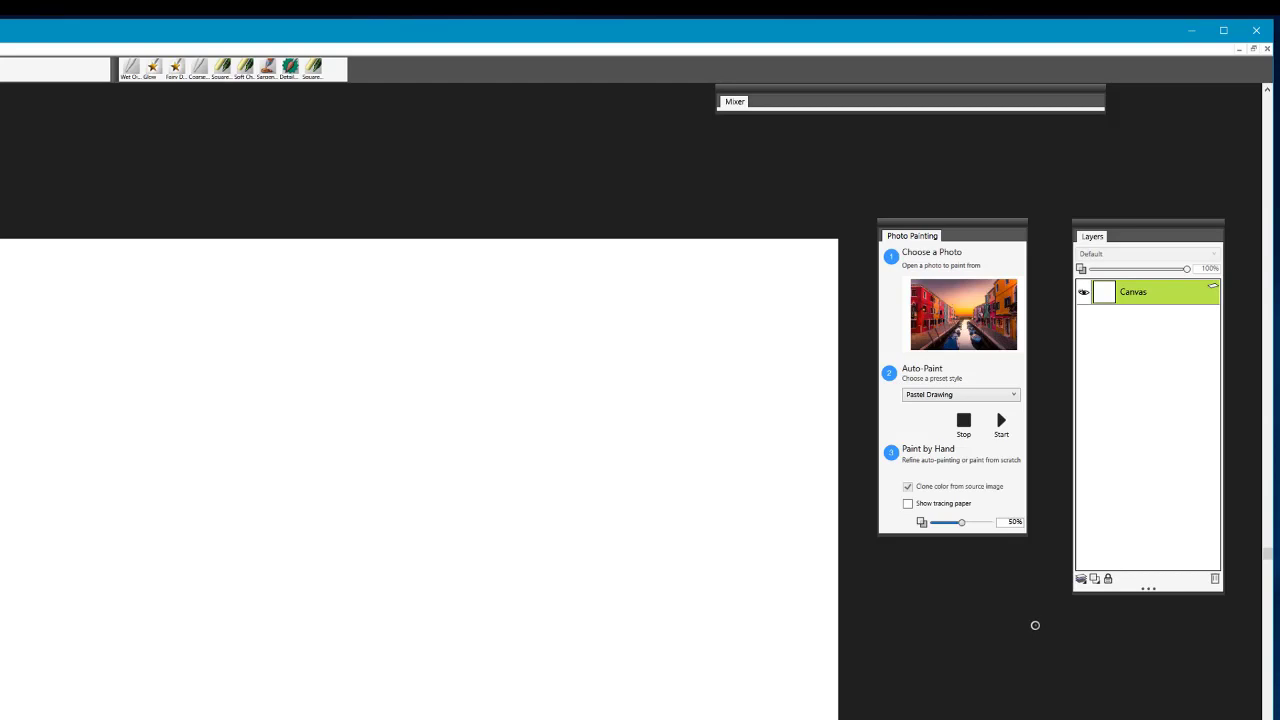
{"action": "left_click", "coordinate": [1095, 580]}
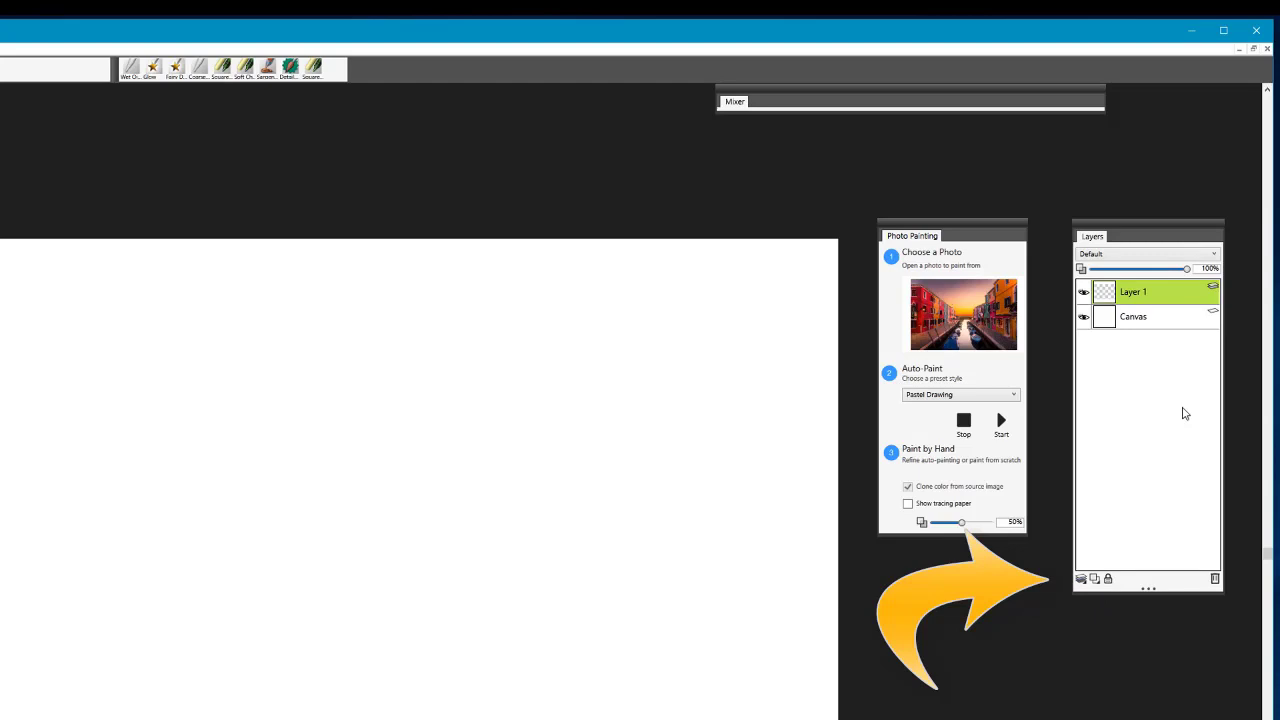
{"action": "left_click", "coordinate": [1142, 257]}
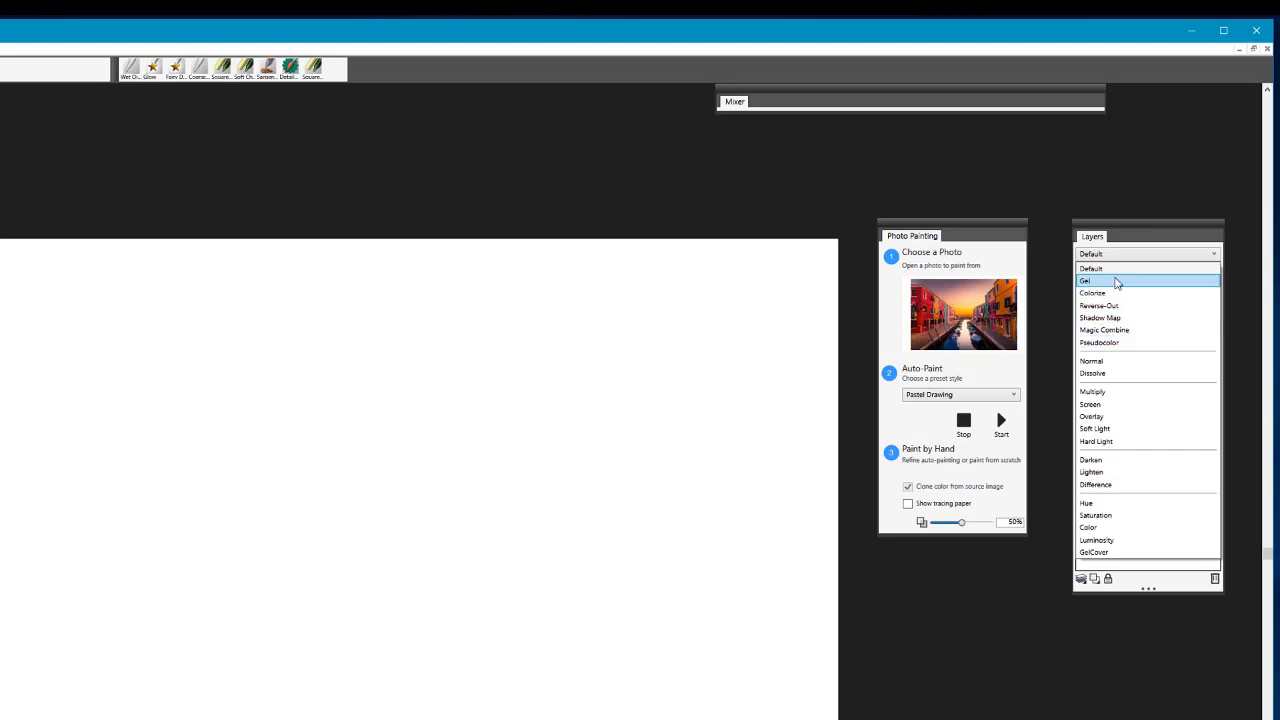
{"action": "left_click", "coordinate": [990, 667]}
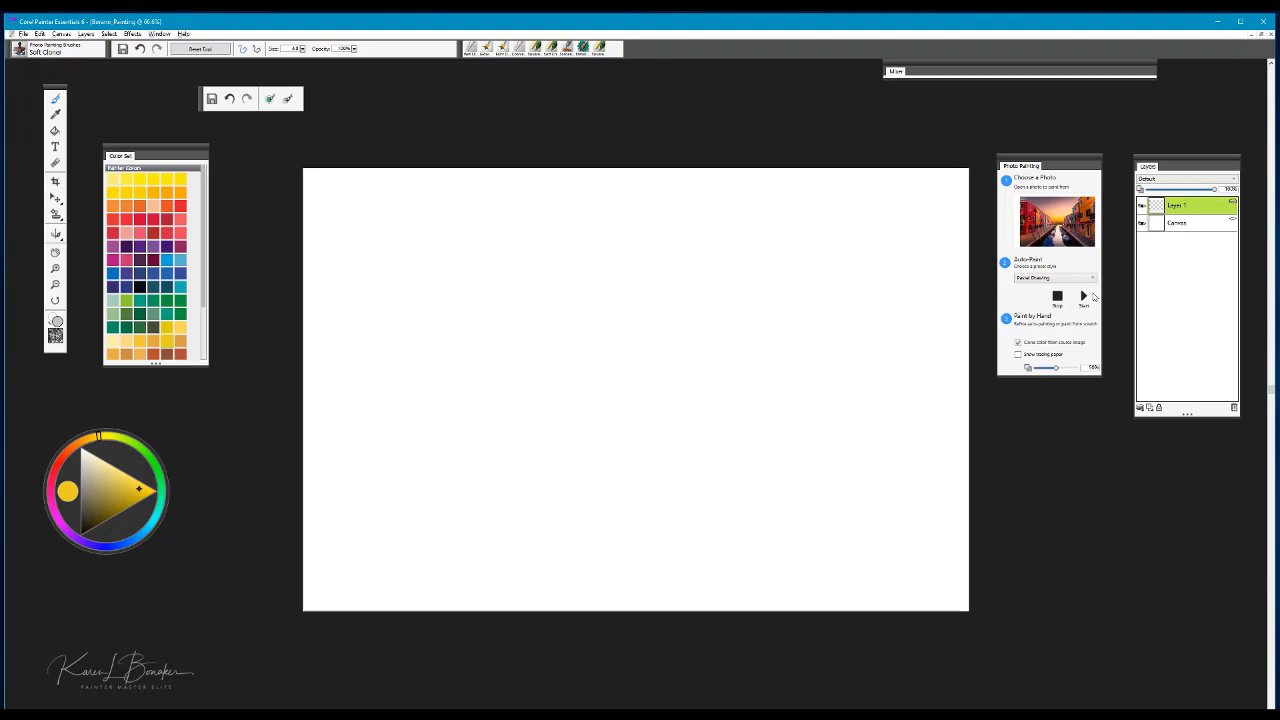
- Auto-paint Layer 1 in the Pen & Ink Drawing style, reposition the painting window, and run the auto-painting a second time
{"action": "left_click", "coordinate": [1085, 279]}
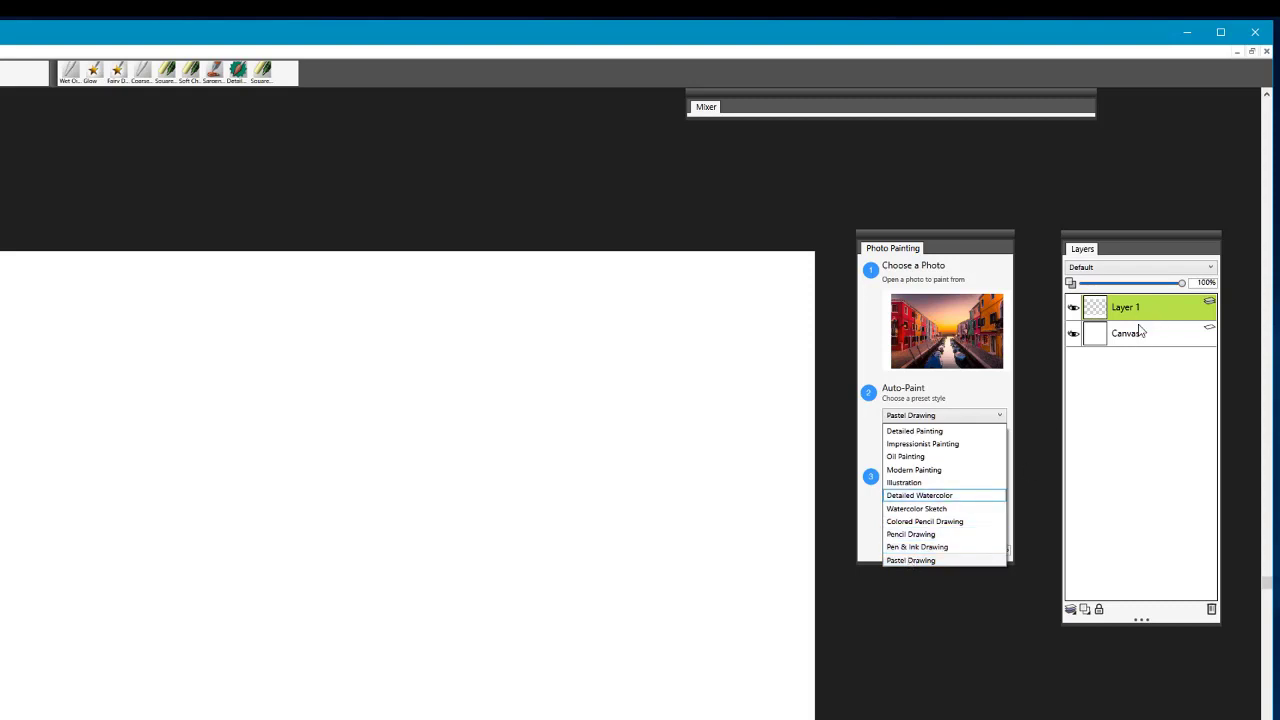
{"action": "left_click", "coordinate": [917, 550]}
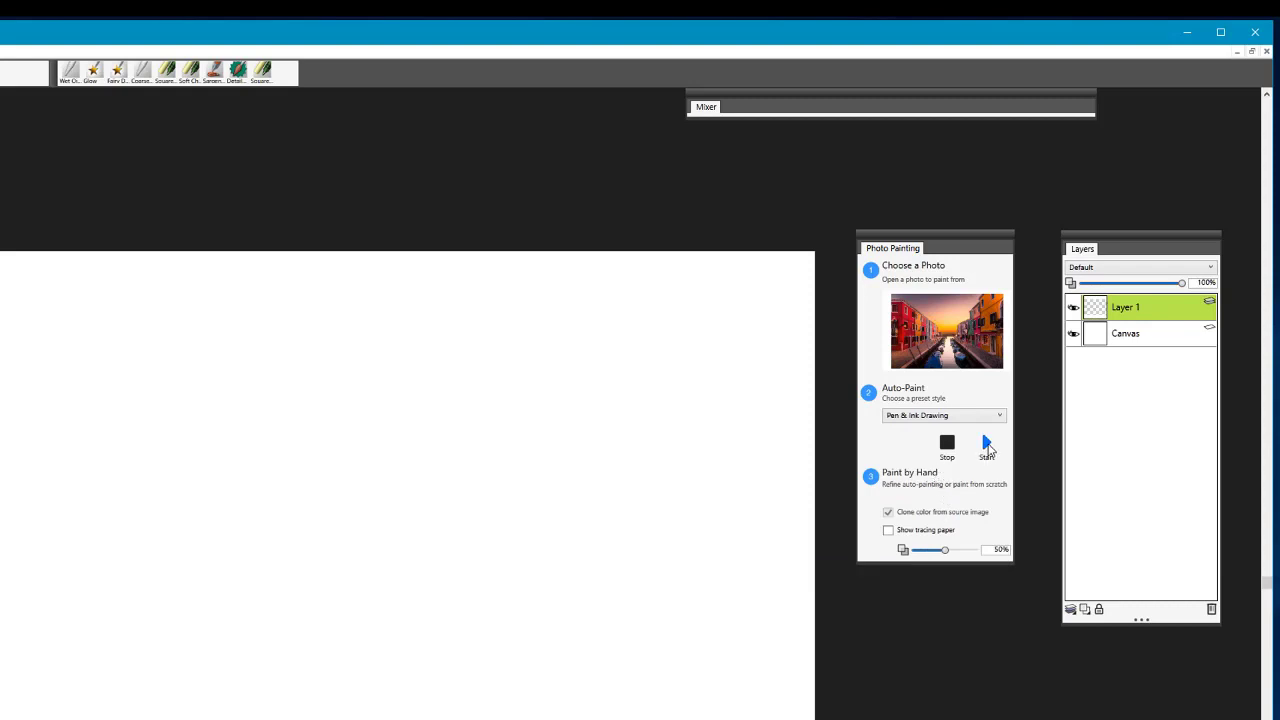
{"action": "left_click", "coordinate": [986, 445]}
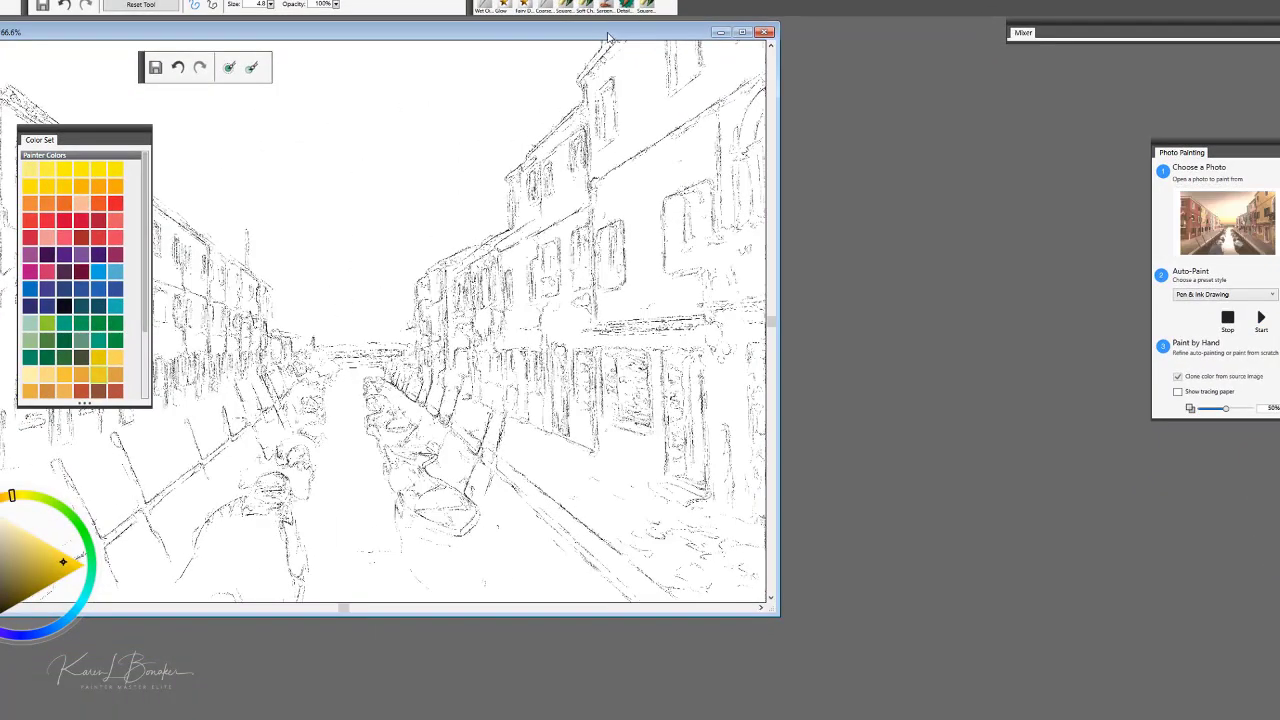
{"action": "left_click_drag", "start_coordinate": [607, 37], "coordinate": [907, 149]}
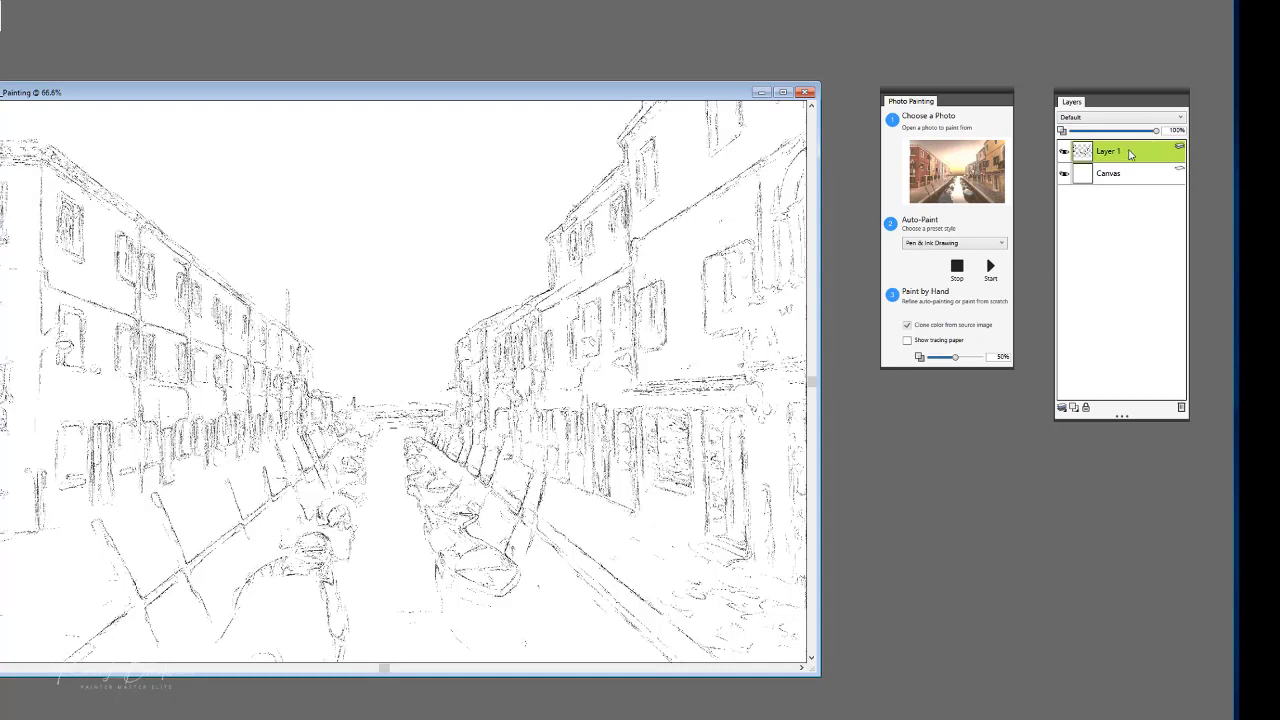
{"action": "left_click", "coordinate": [990, 268]}
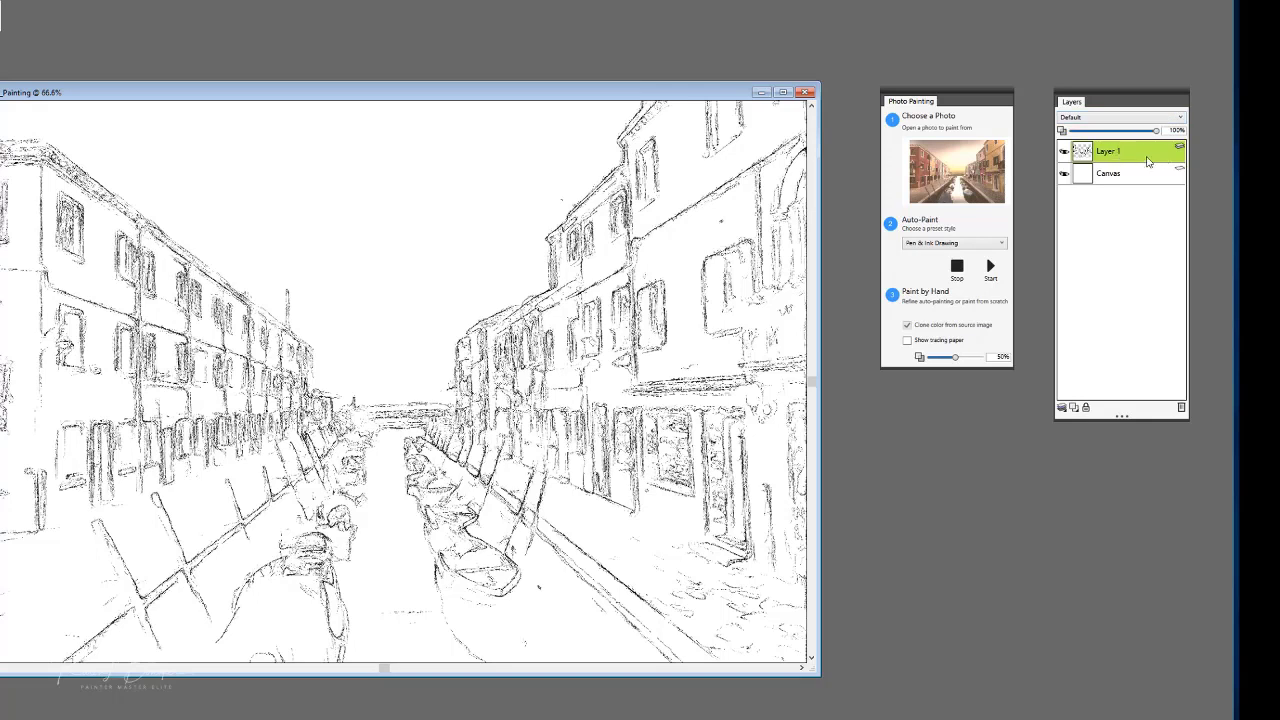
- Set the ink drawing layer's composite method to Multiply and add a new layer between it and the canvas
{"action": "left_click", "coordinate": [1104, 121]}
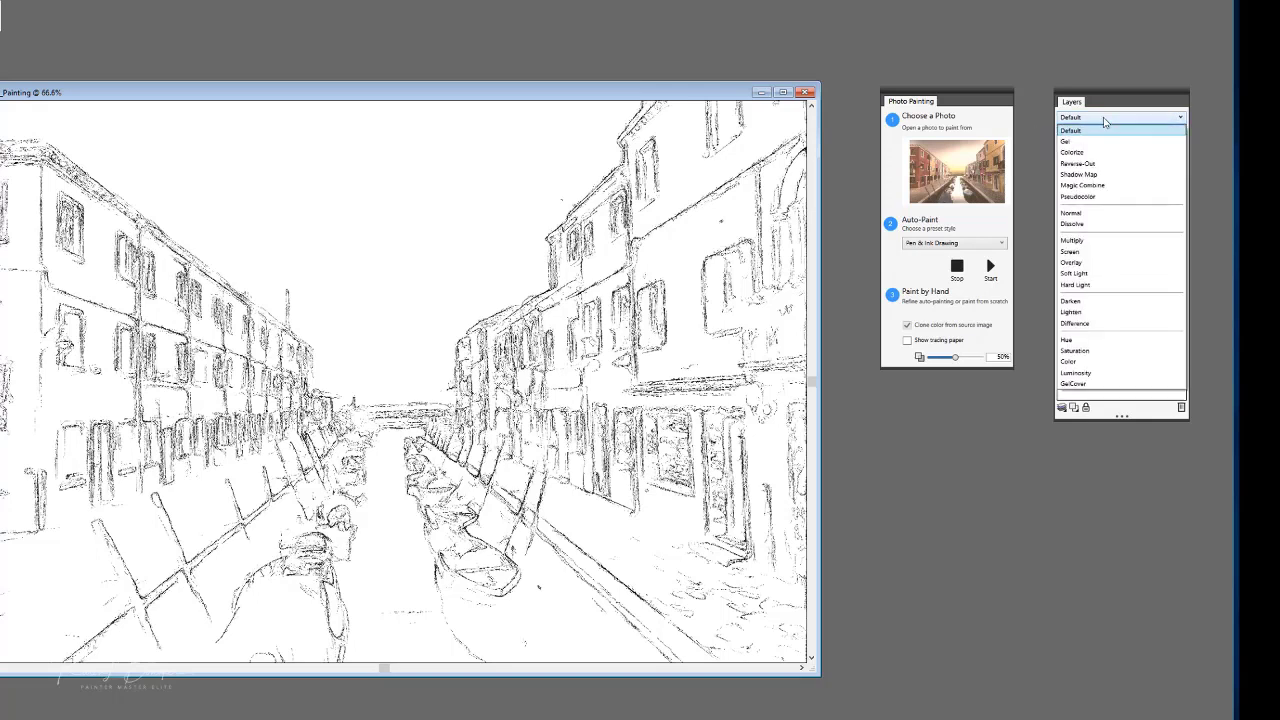
{"action": "left_click", "coordinate": [1091, 241]}
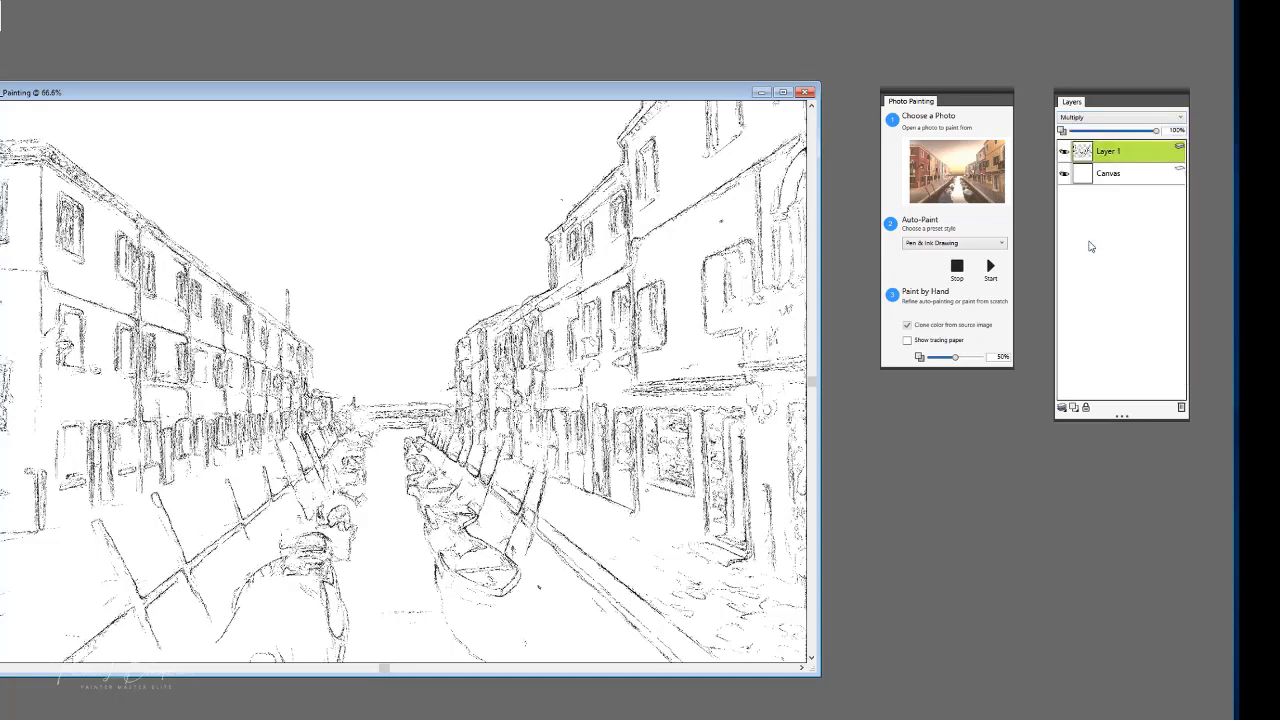
{"action": "left_click", "coordinate": [1136, 176]}
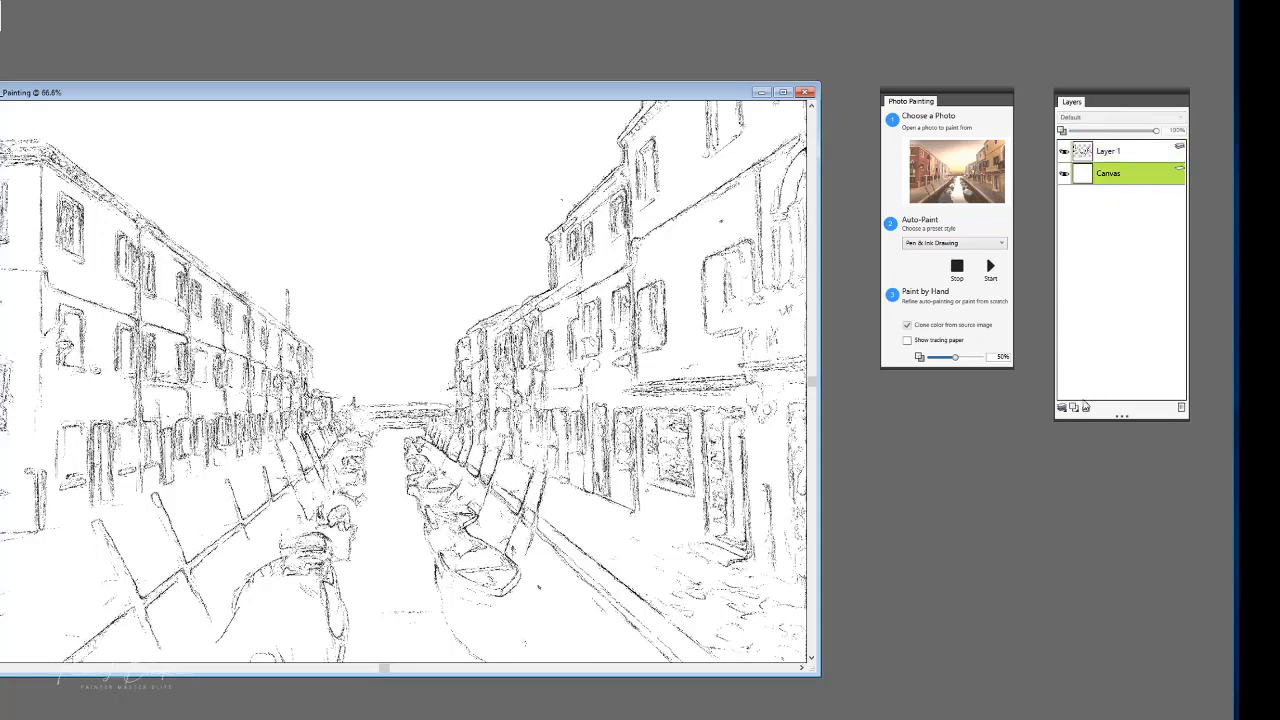
{"action": "left_click", "coordinate": [1075, 408]}
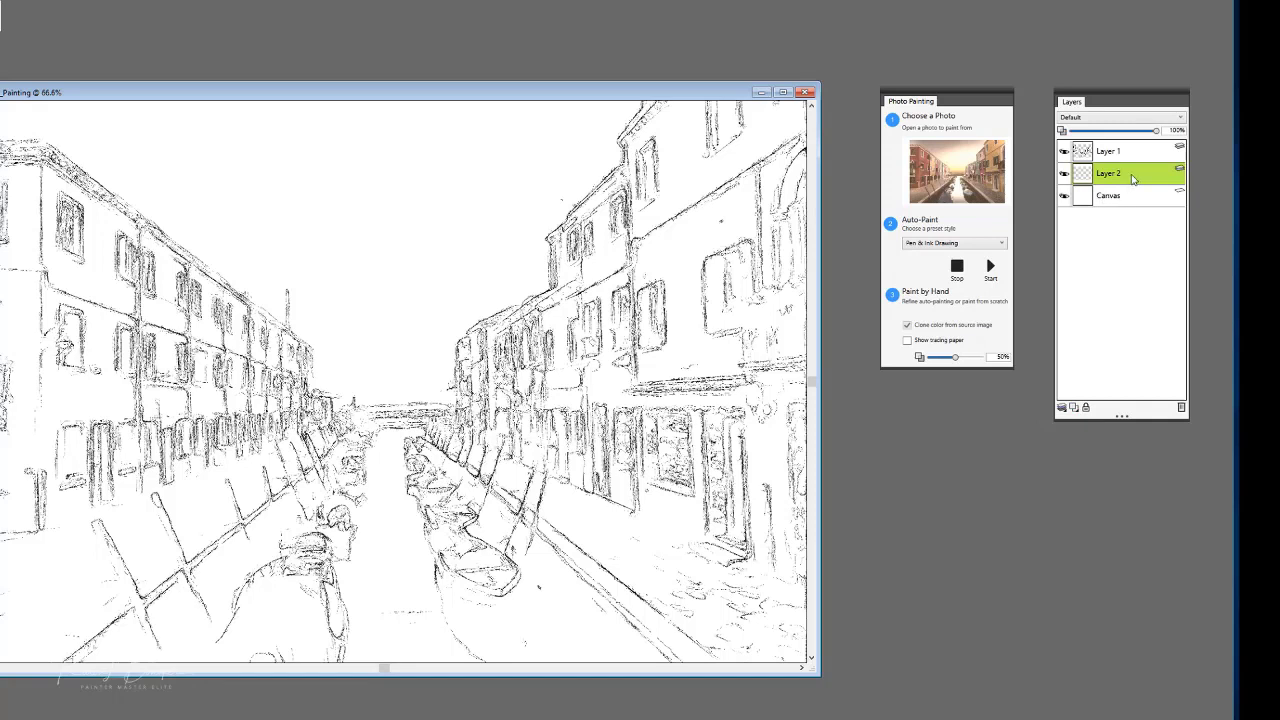
- Auto-paint Layer 2 in the Pastel Drawing style and maximize the painting window
{"action": "left_click", "coordinate": [973, 247]}
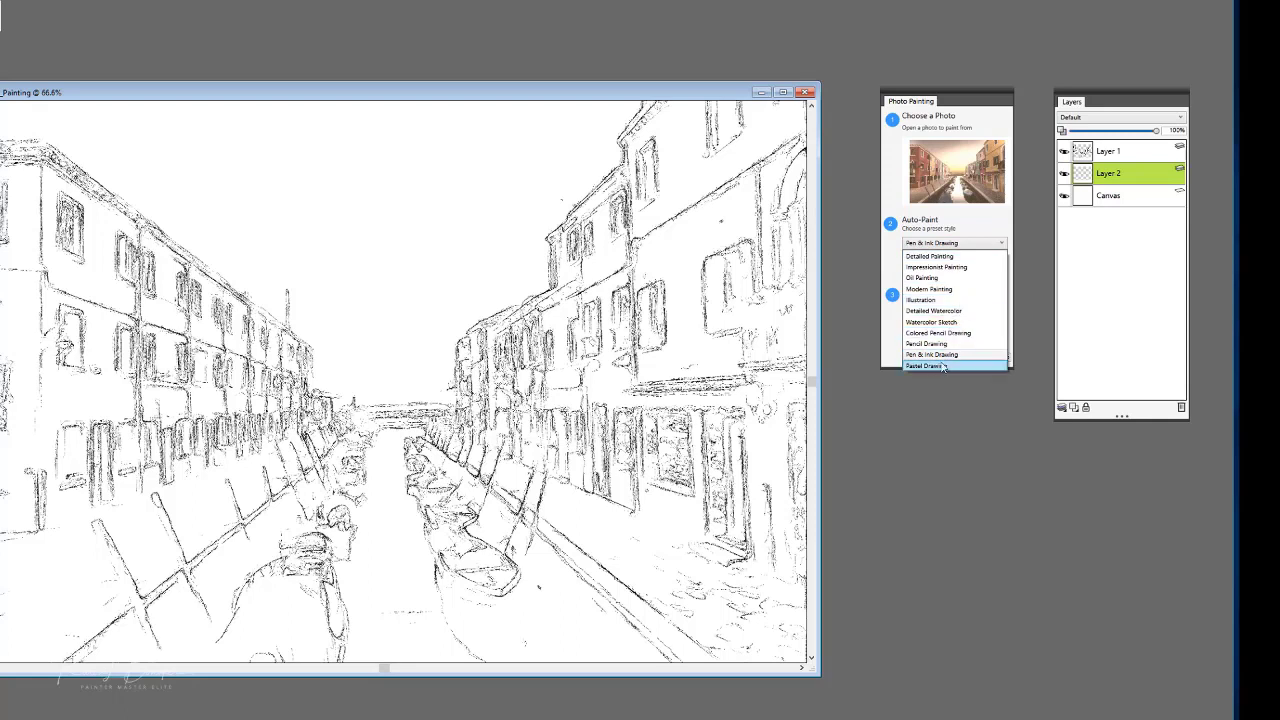
{"action": "left_click", "coordinate": [939, 366]}
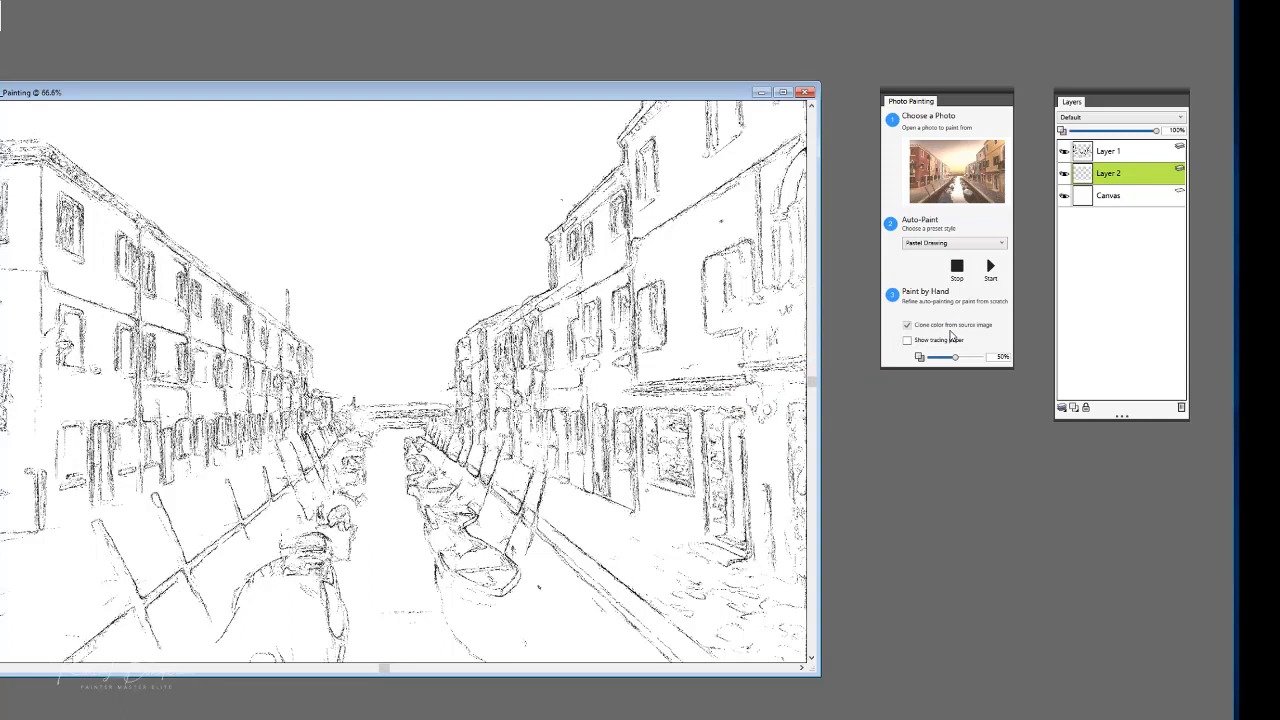
{"action": "left_click", "coordinate": [990, 267]}
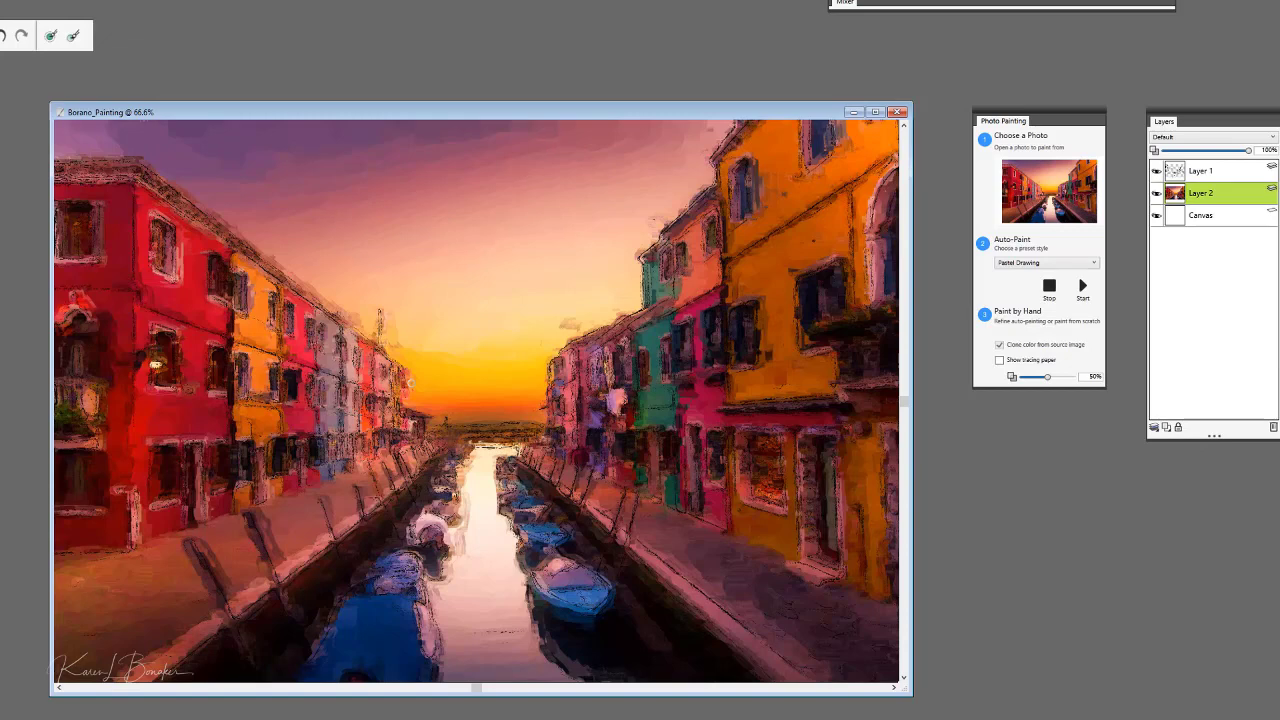
{"action": "left_click", "coordinate": [875, 112]}
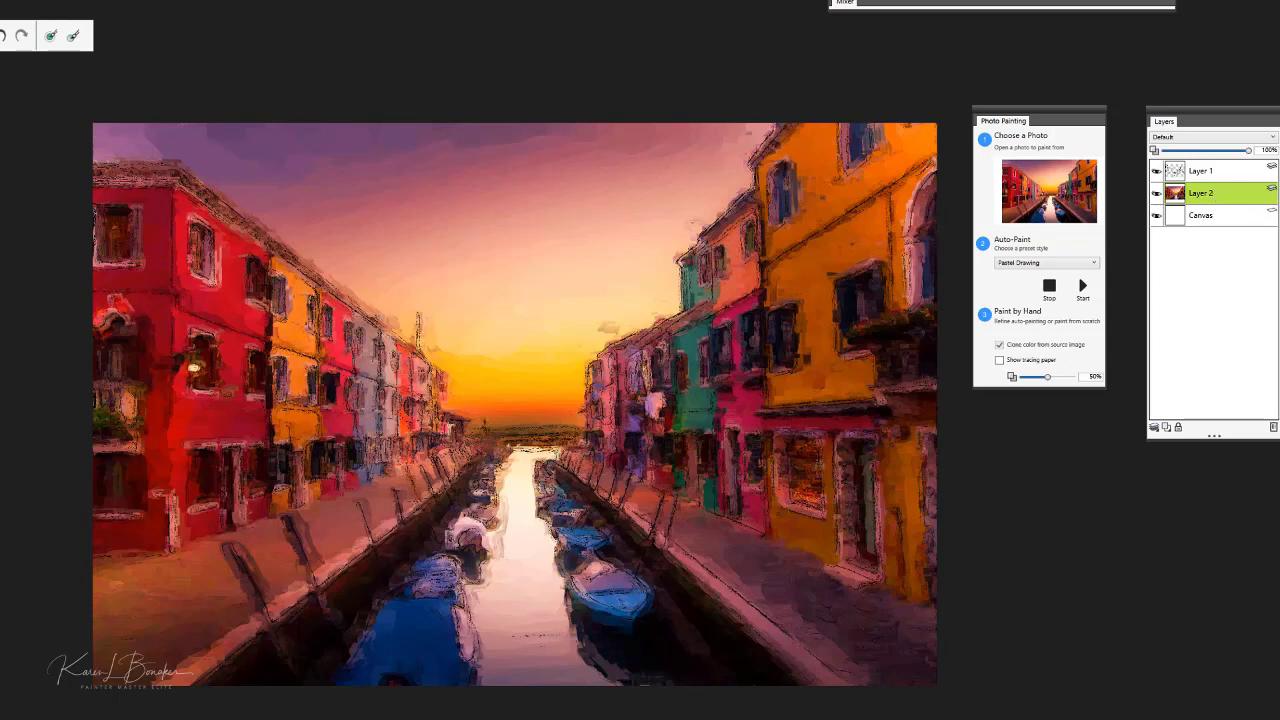
{"action": "left_click", "coordinate": [1049, 266]}
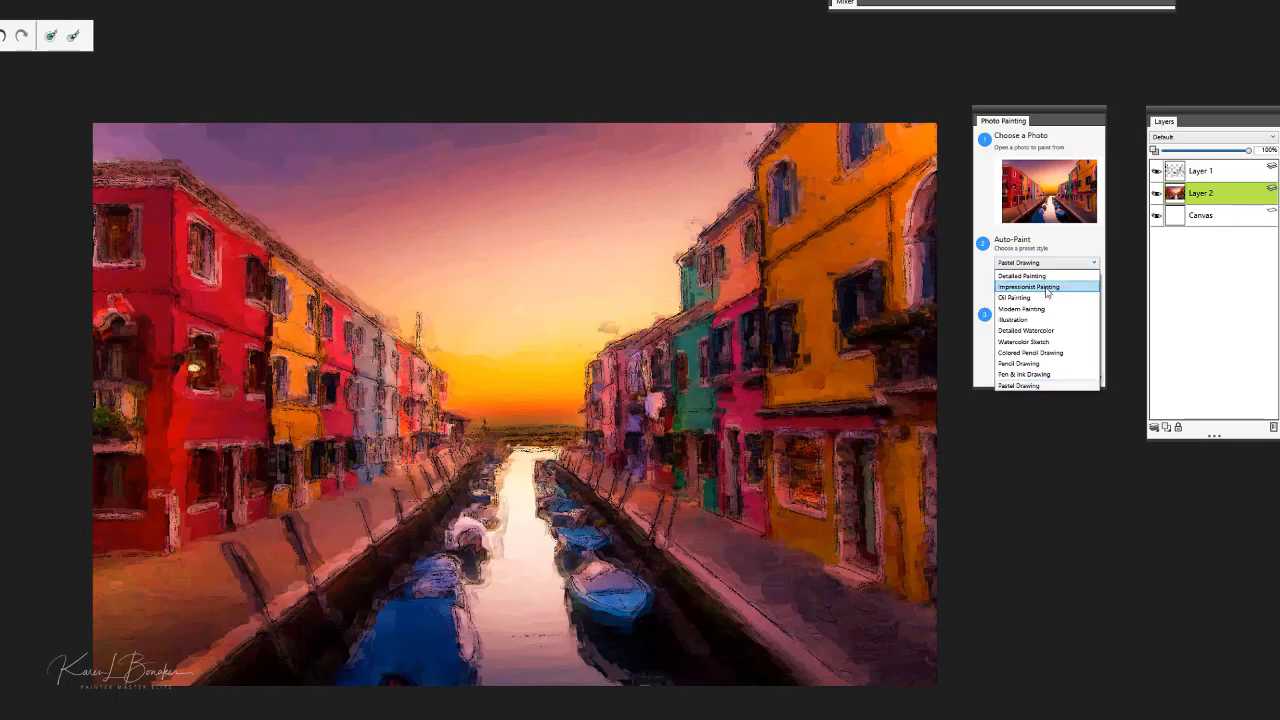
{"action": "left_click", "coordinate": [1236, 199]}
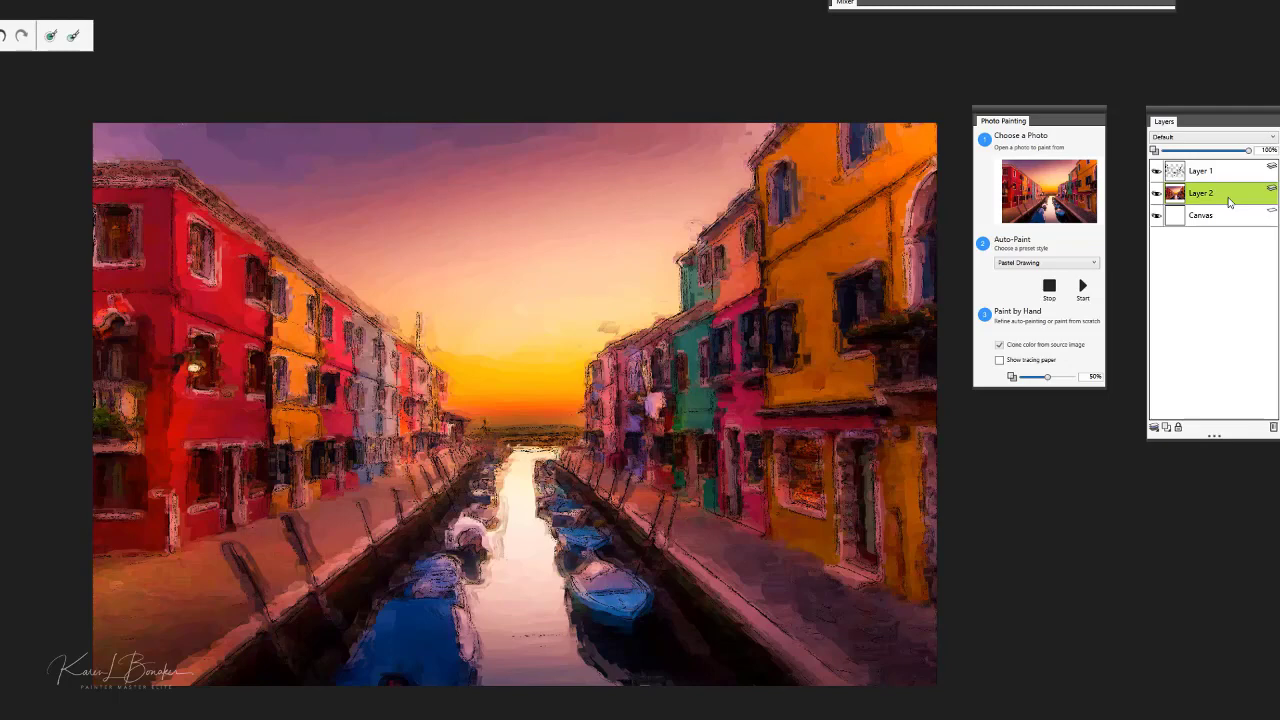
- Place Watercolor_Paper_05.jpg at 100% above Layer 1, converted to the document's color profile, and stretch it to cover the whole painting
{"action": "left_click", "coordinate": [1245, 172]}
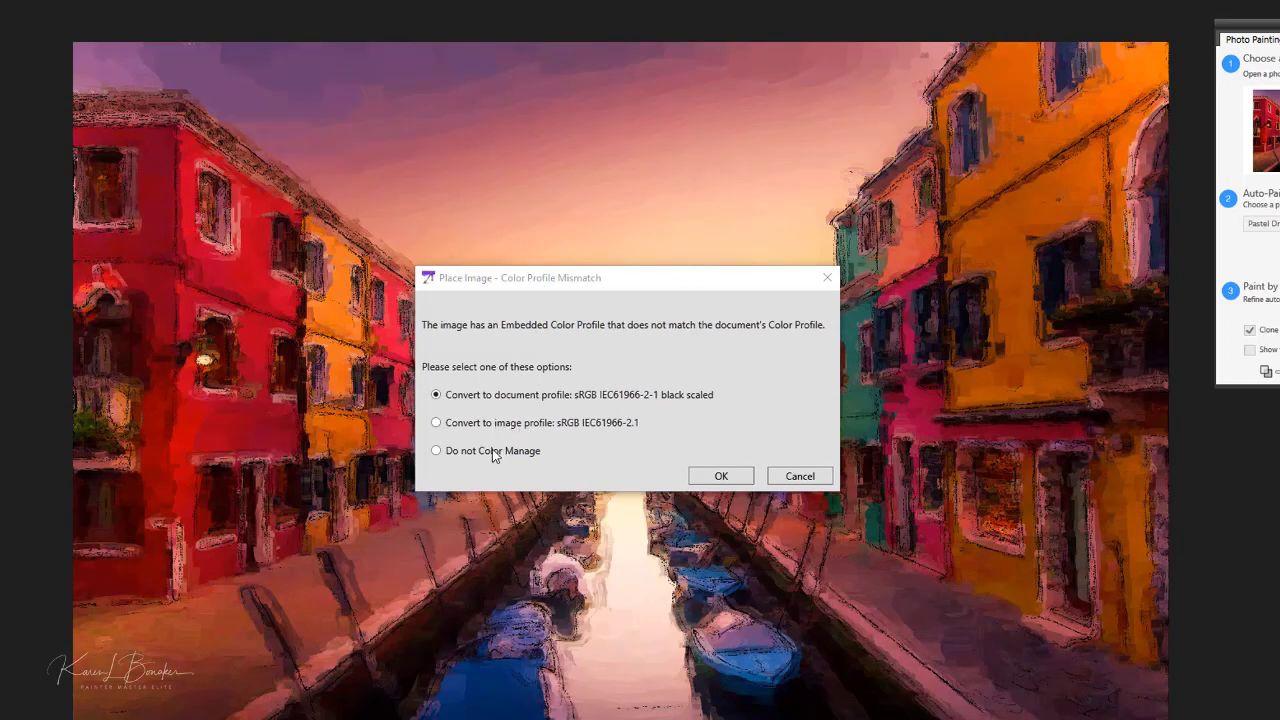
{"action": "left_click", "coordinate": [719, 477]}
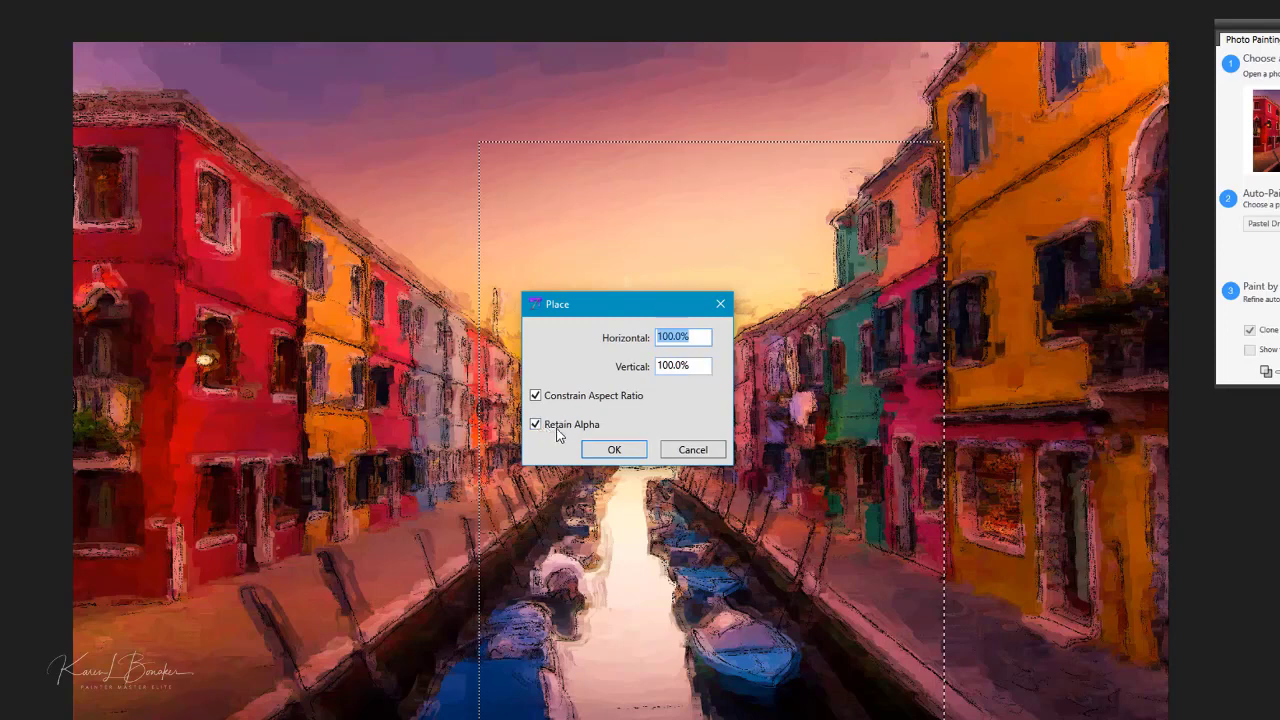
{"action": "left_click", "coordinate": [614, 450]}
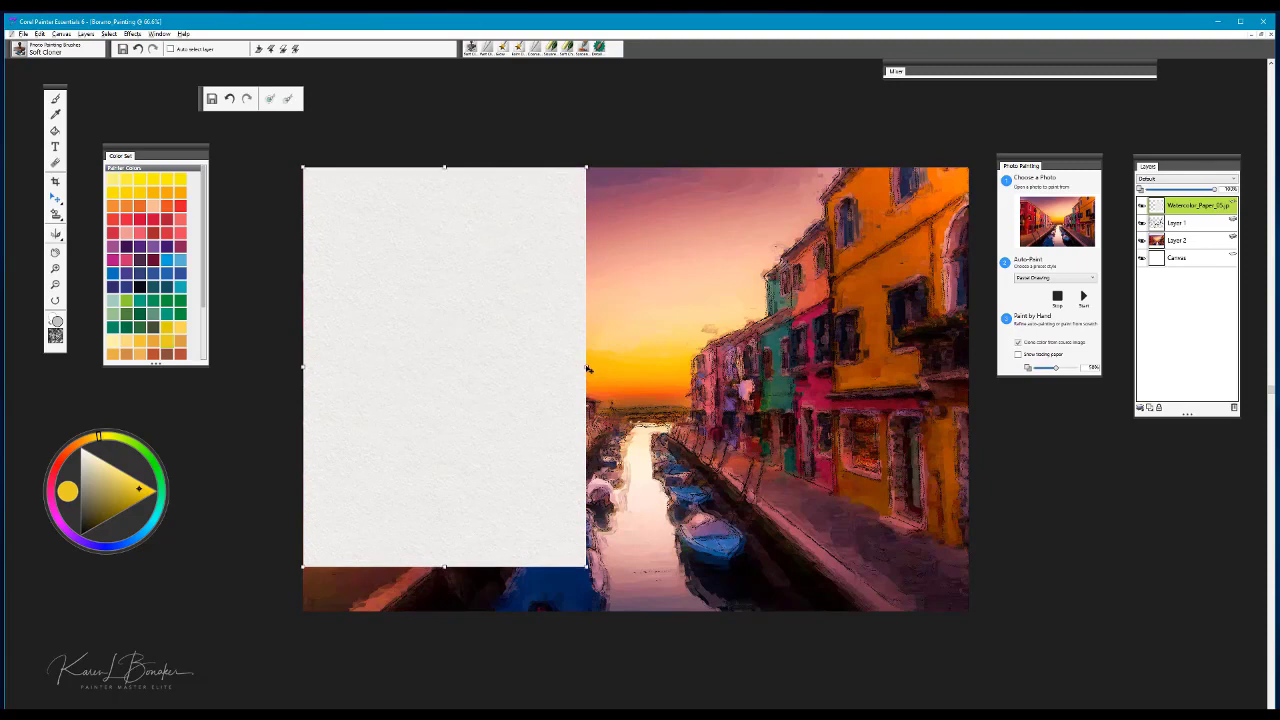
{"action": "left_click_drag", "start_coordinate": [587, 369], "coordinate": [736, 368]}
{"action": "left_click_drag", "start_coordinate": [878, 373], "coordinate": [971, 368]}
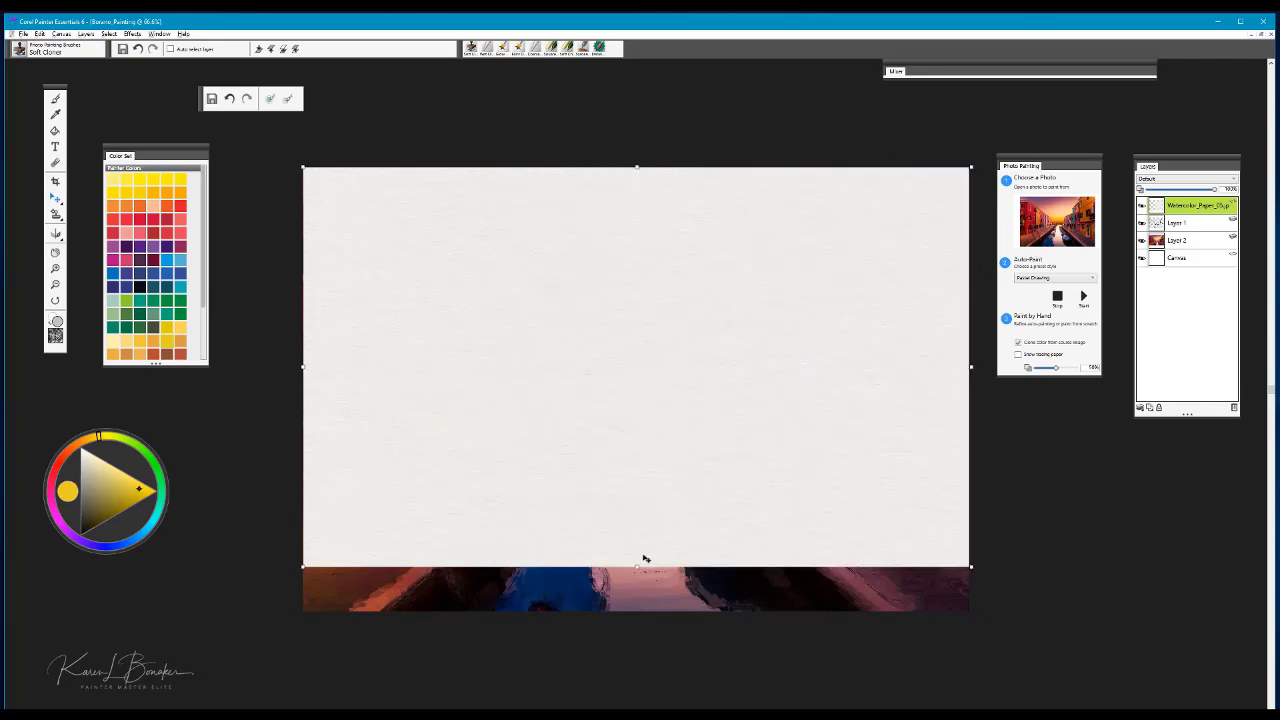
{"action": "left_click_drag", "start_coordinate": [636, 567], "coordinate": [645, 628]}
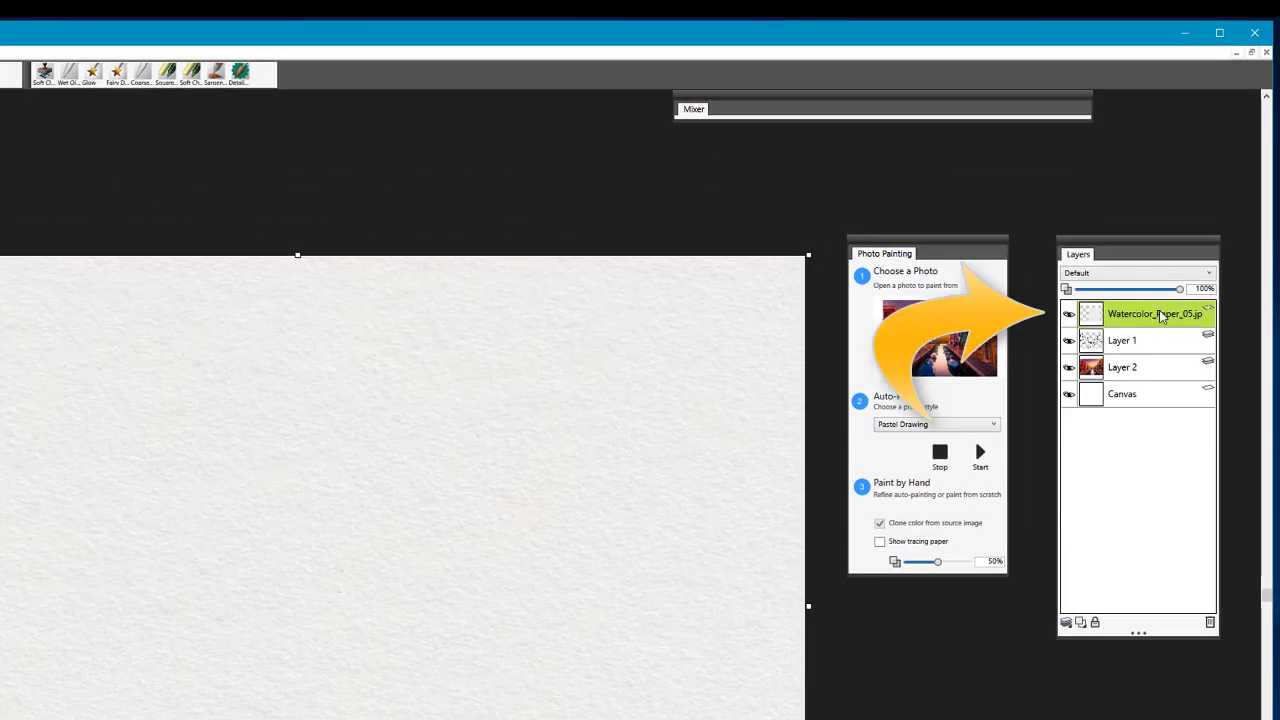
- Convert the watercolor paper layer to a default layer and set its composite method to Multiply
{"action": "right_click", "coordinate": [1160, 316]}
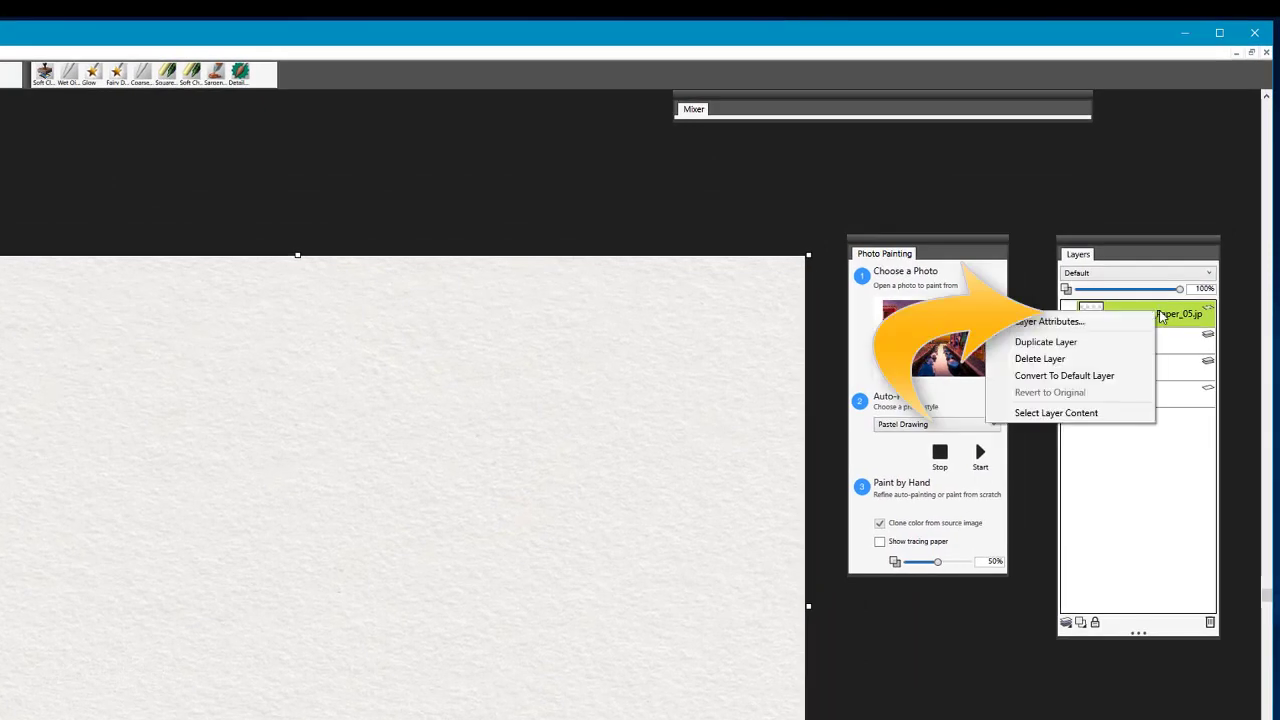
{"action": "left_click", "coordinate": [1112, 378]}
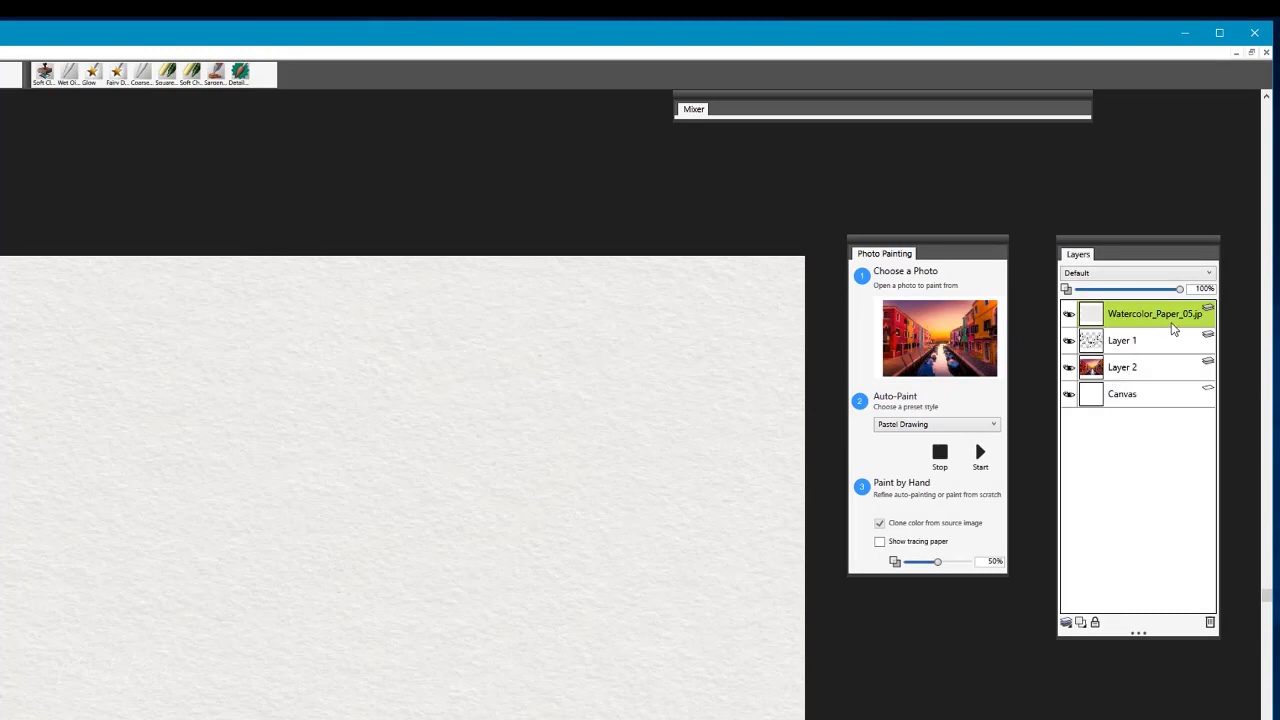
{"action": "left_click", "coordinate": [1137, 275]}
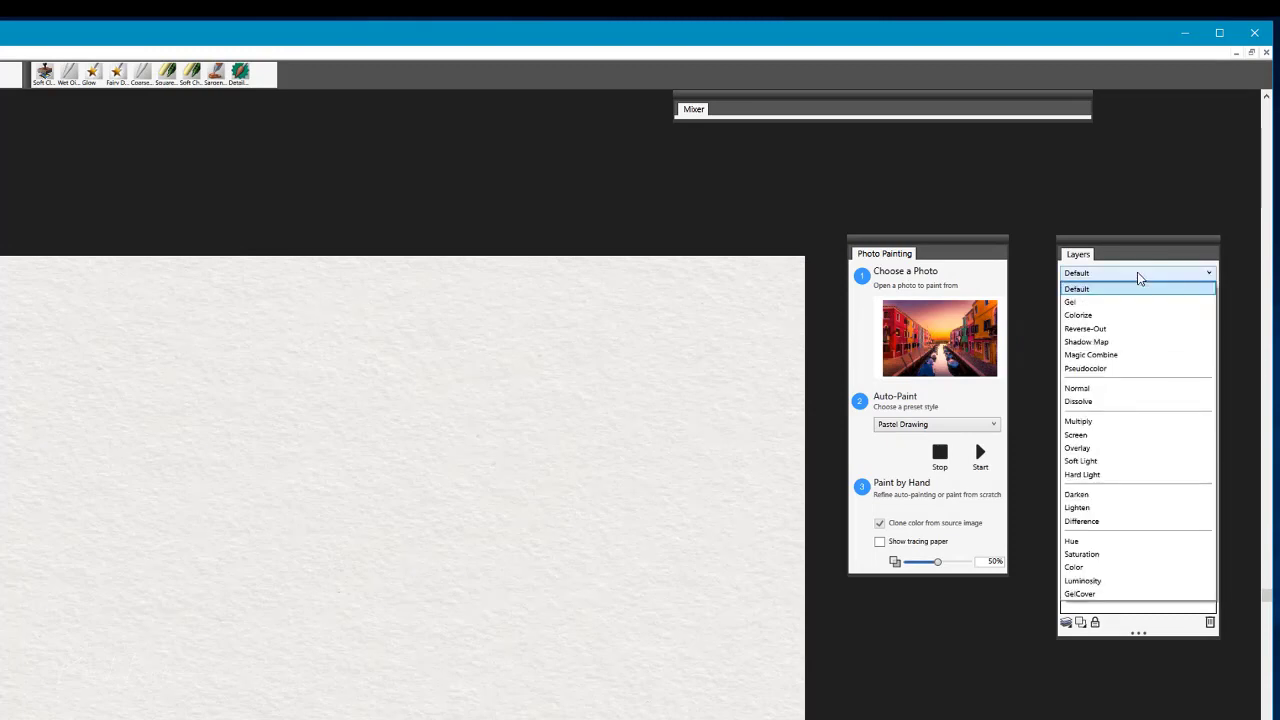
{"action": "left_click", "coordinate": [1095, 425]}
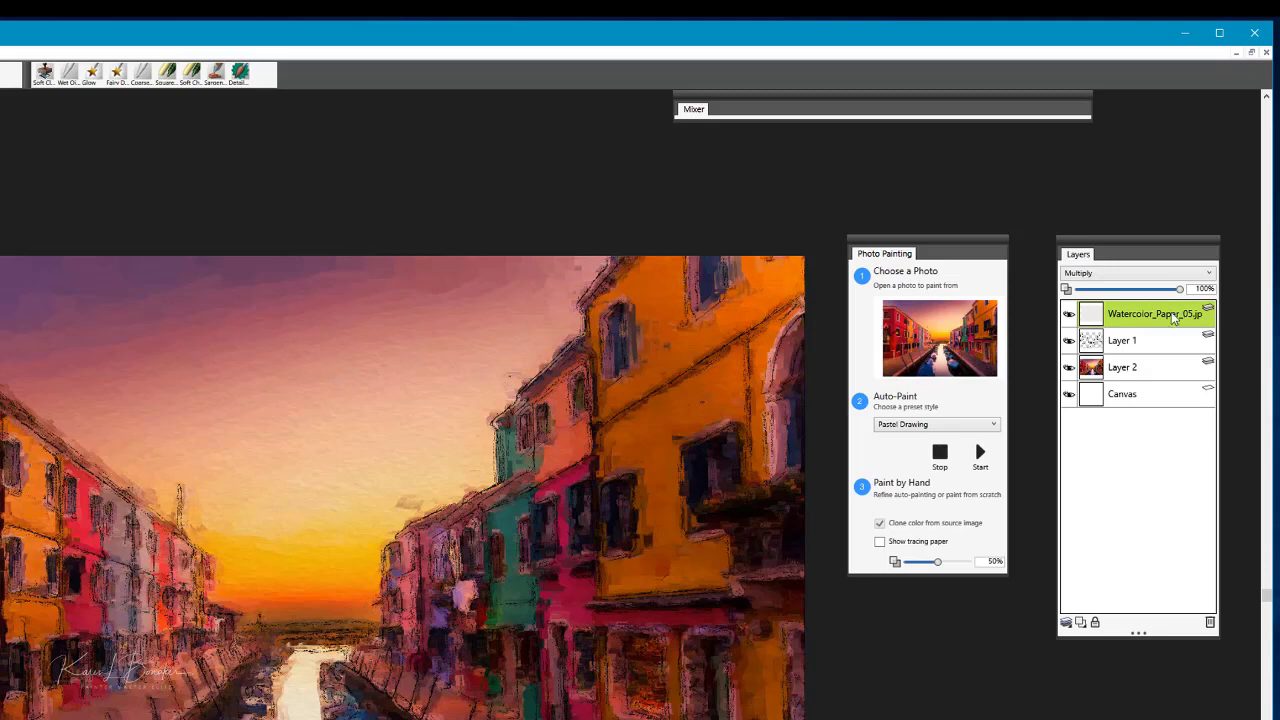
- Lock both the watercolor paper layer and the ink drawing on Layer 1
{"action": "left_click", "coordinate": [1096, 623]}
{"action": "left_click", "coordinate": [1160, 347]}
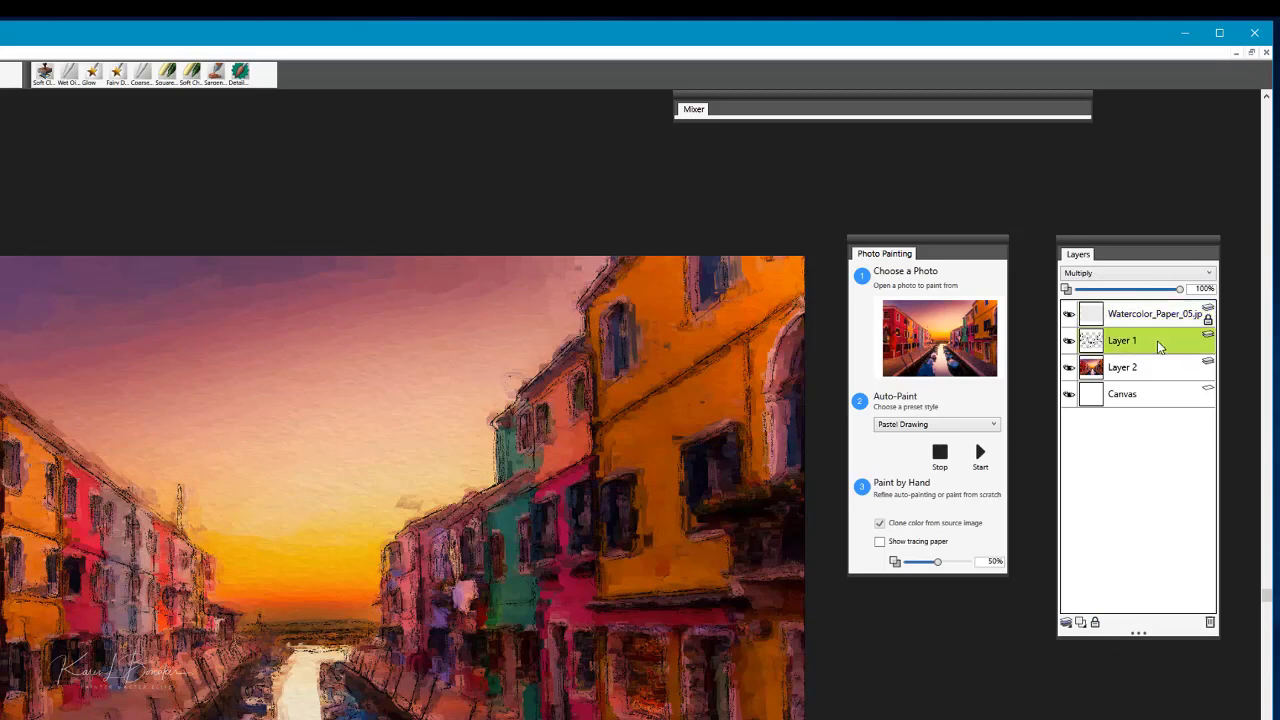
{"action": "left_click", "coordinate": [1096, 623]}
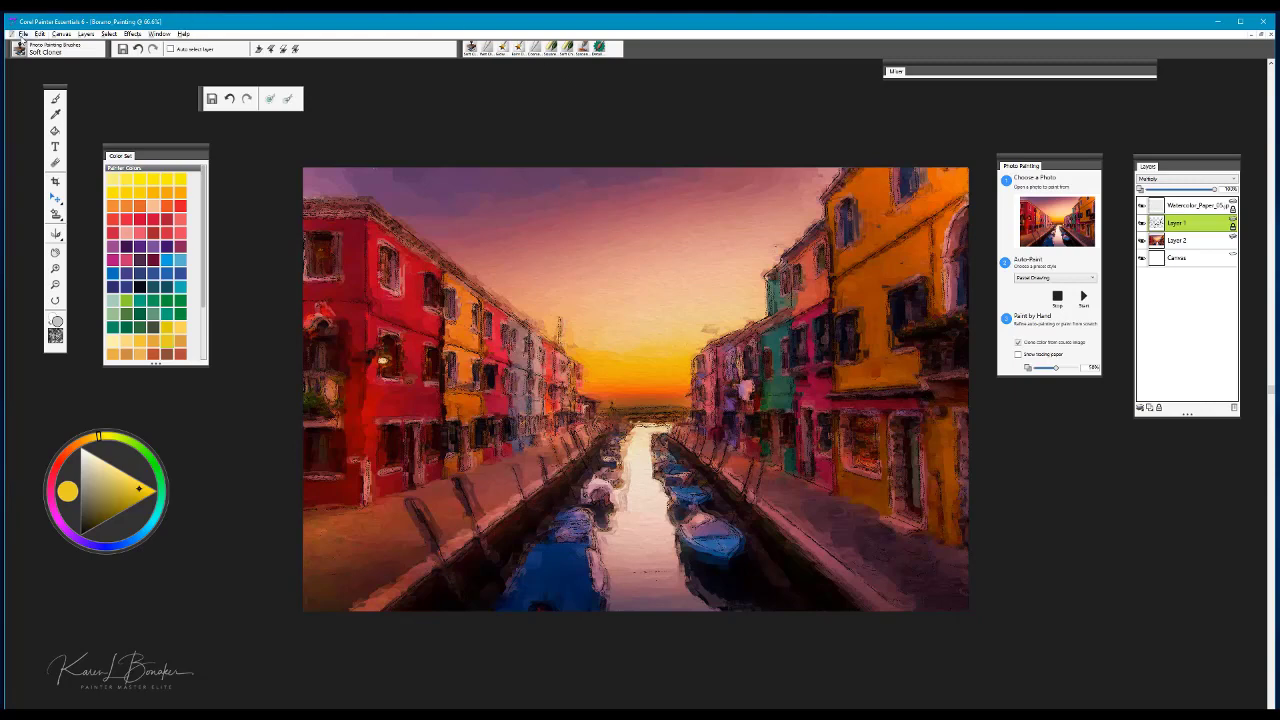
- Place hand in hand.png from the Desktop at 100%, converted to the document's color profile, on the canal's left walkway
{"action": "left_click", "coordinate": [22, 35]}
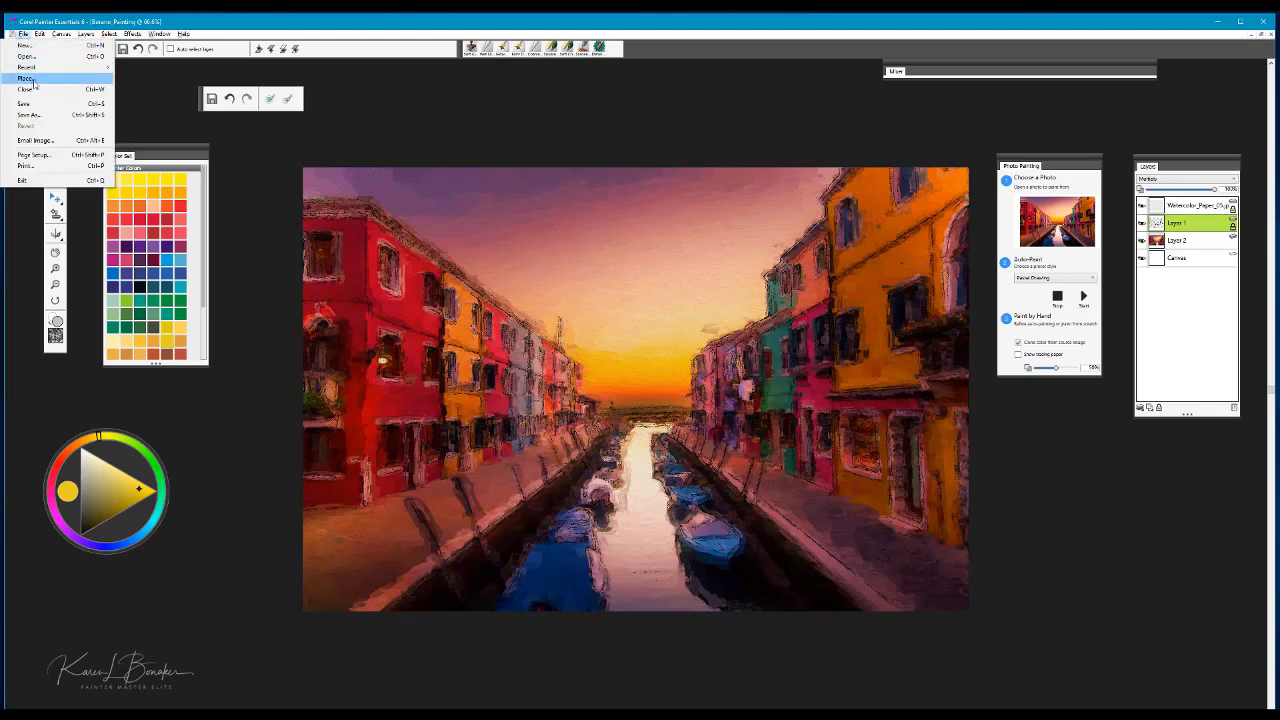
{"action": "left_click", "coordinate": [34, 80]}
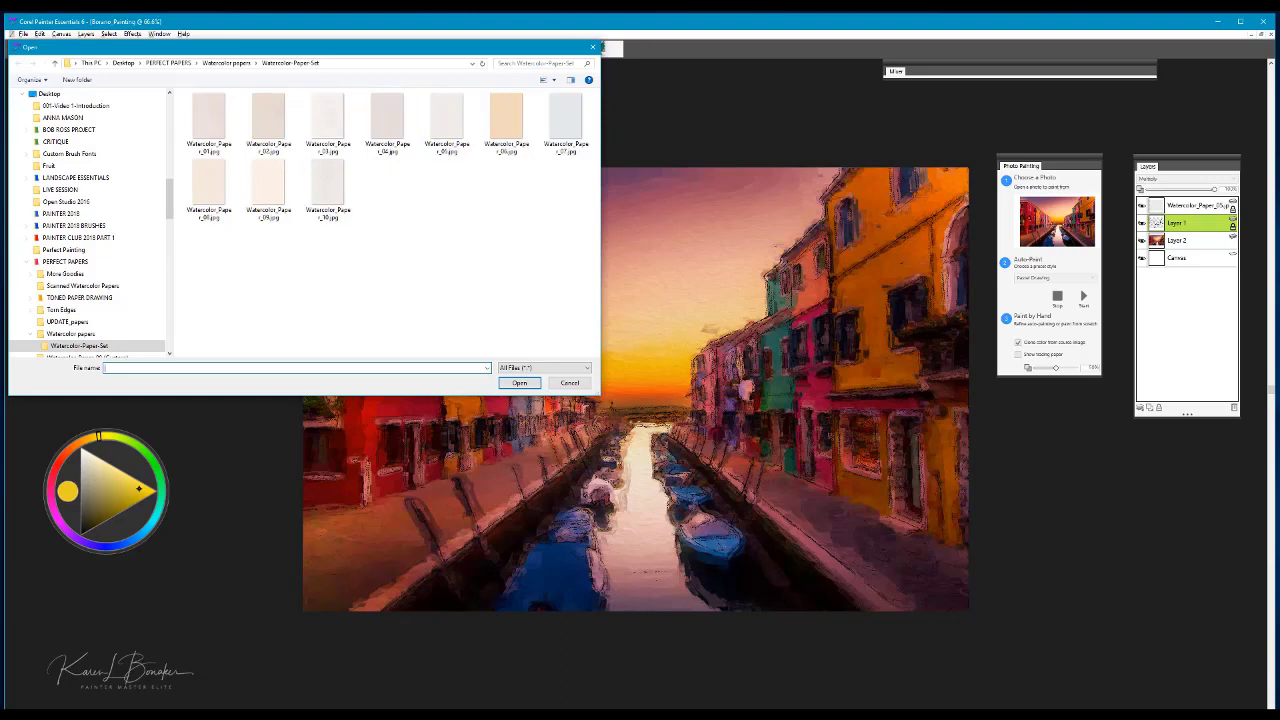
{"action": "left_click", "coordinate": [49, 93]}
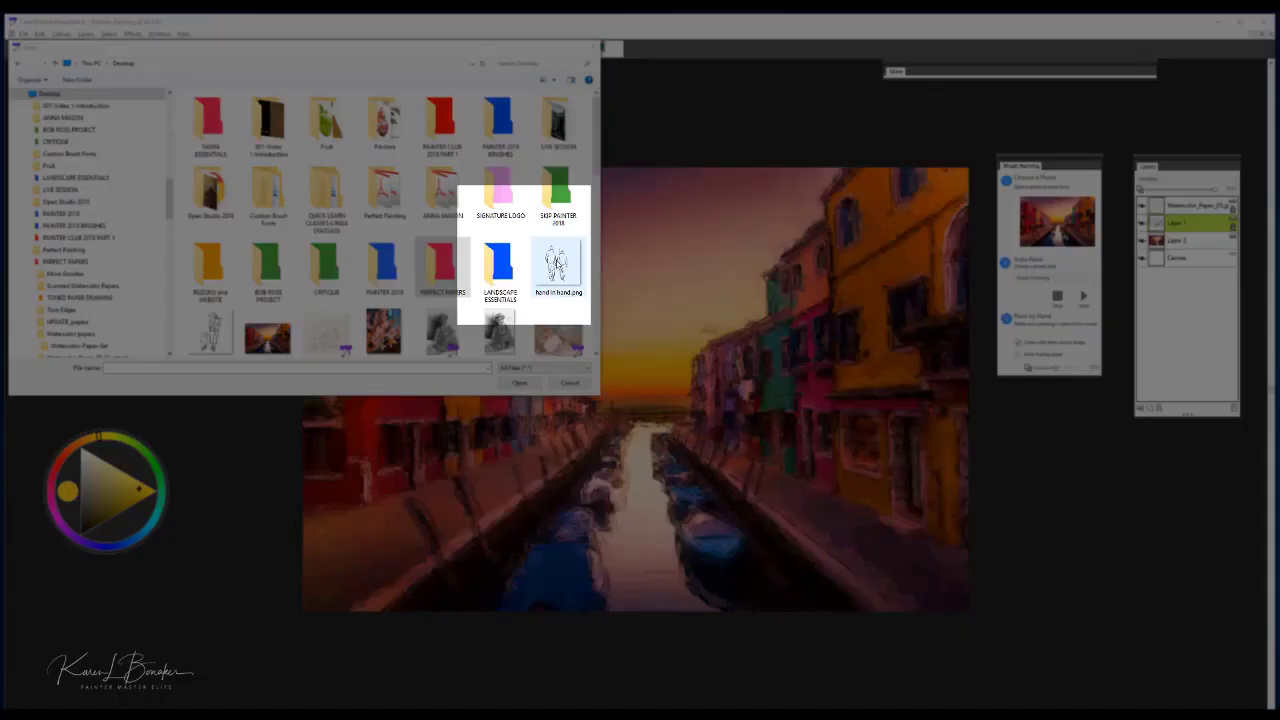
{"action": "left_click", "coordinate": [557, 263]}
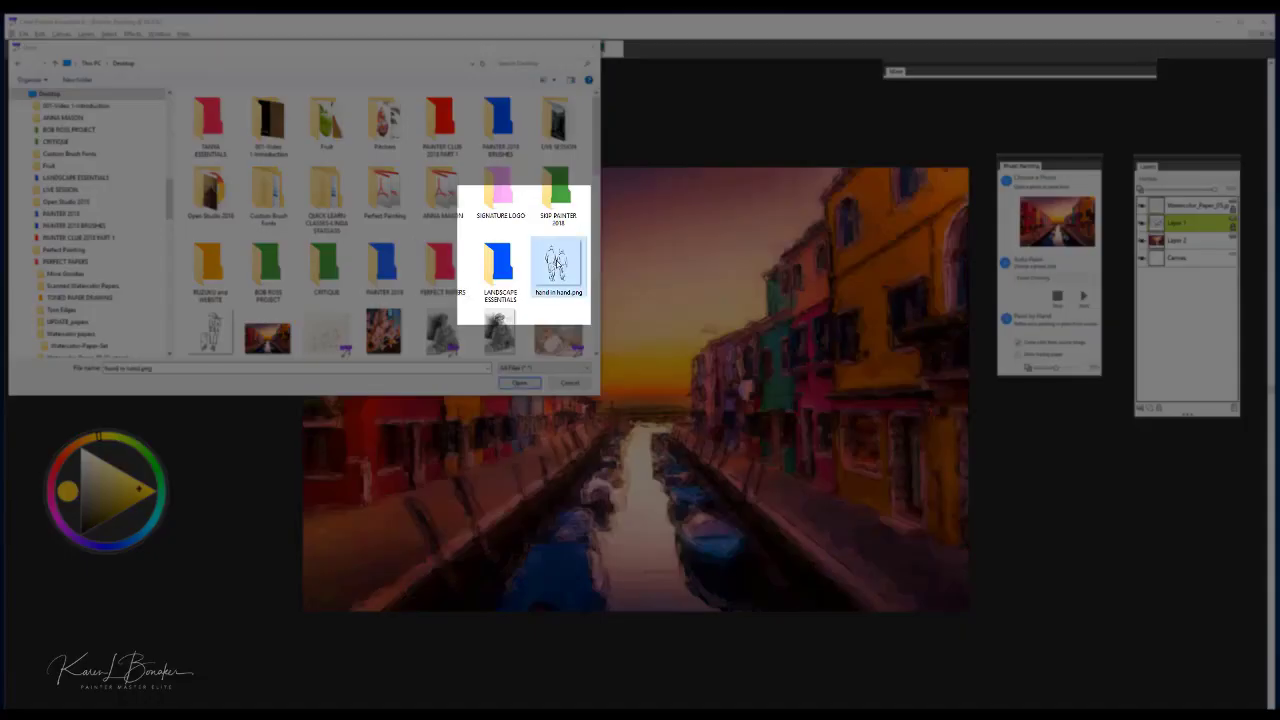
{"action": "left_click", "coordinate": [520, 384]}
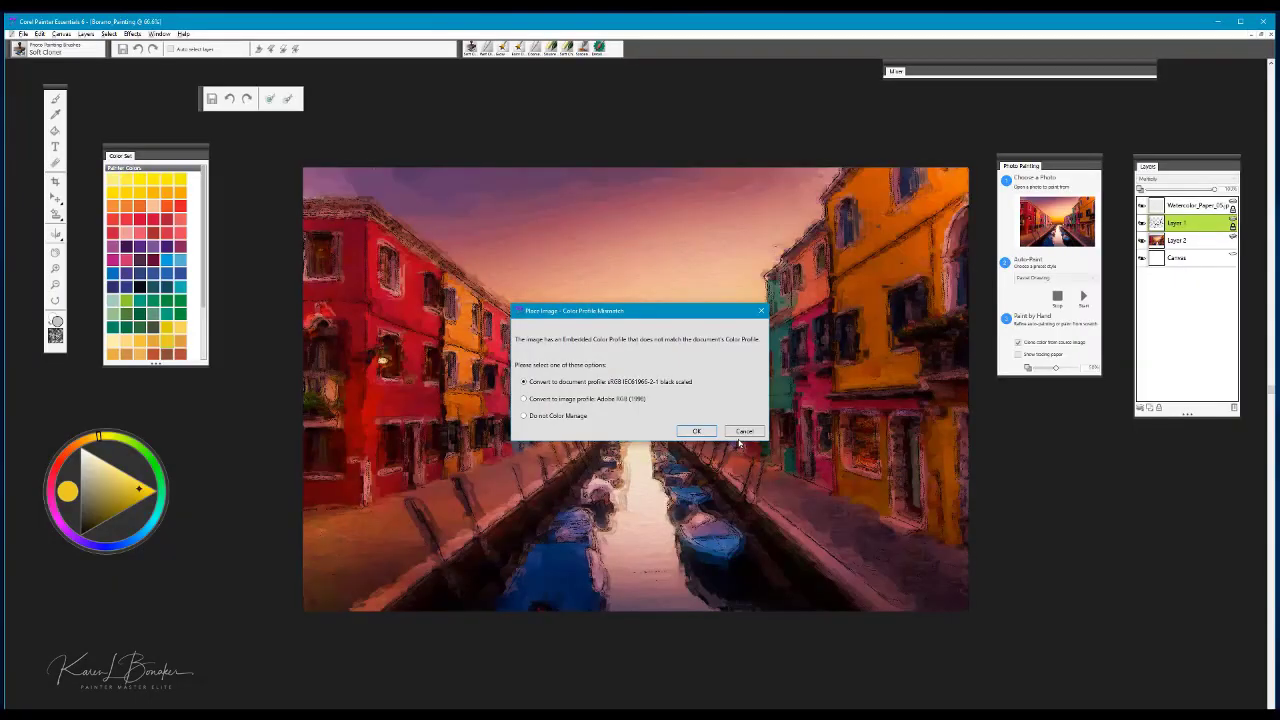
{"action": "left_click", "coordinate": [698, 432]}
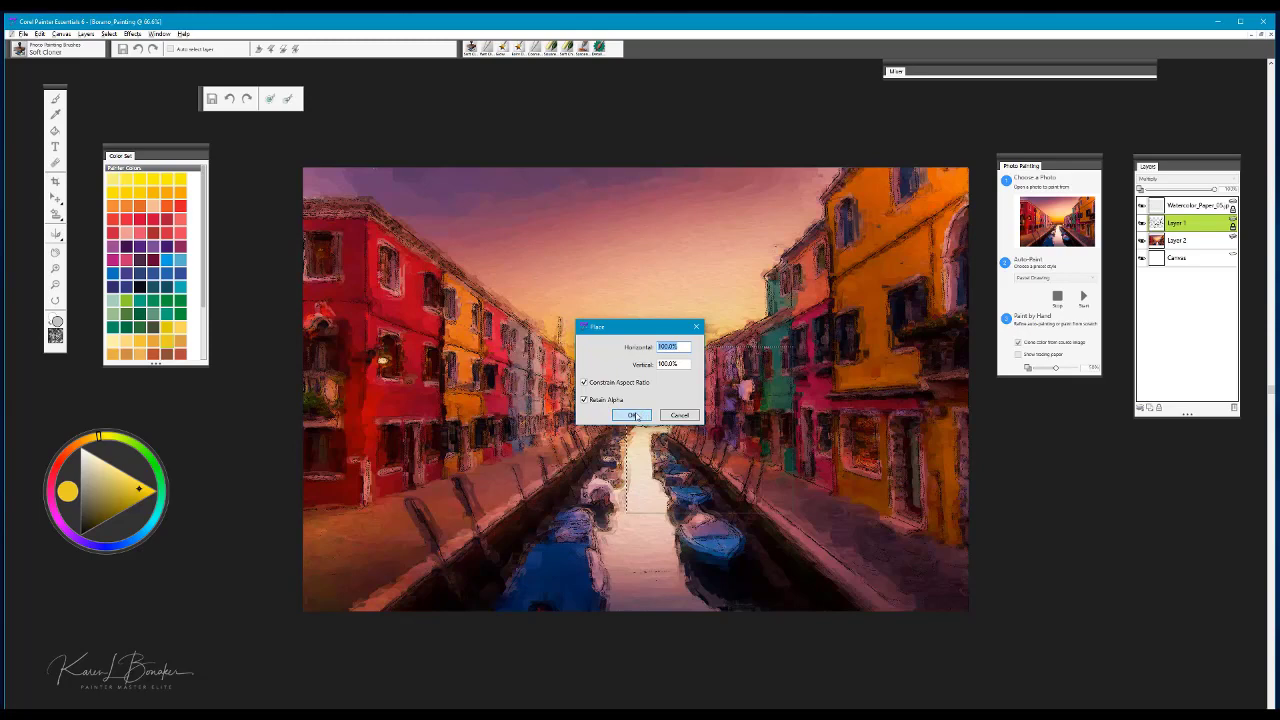
{"action": "left_click", "coordinate": [636, 415]}
{"action": "mouse_move", "coordinate": [679, 419]}
{"action": "left_mouse_down"}
{"action": "mouse_move", "coordinate": [450, 480]}
{"action": "mouse_move", "coordinate": [370, 530]}
{"action": "mouse_move", "coordinate": [367, 514]}
{"action": "left_mouse_up"}
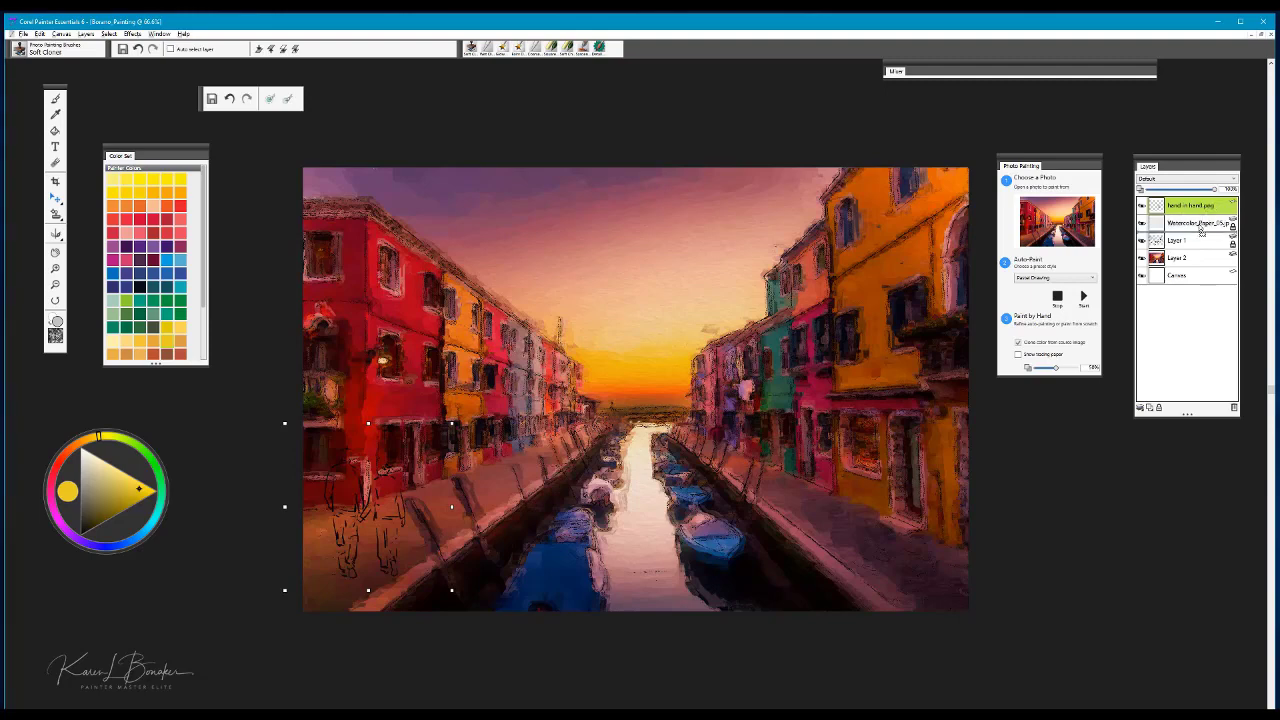
{"action": "left_click_drag", "start_coordinate": [1201, 230], "coordinate": [1195, 208]}
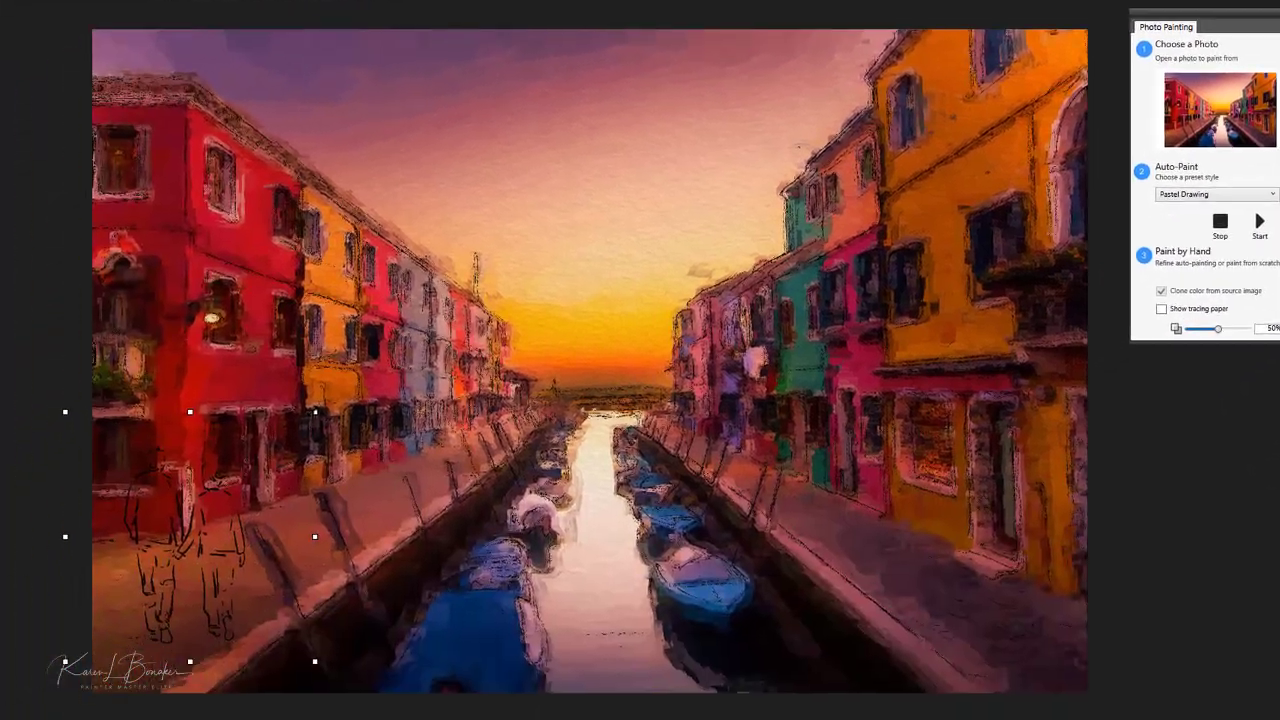
- Resize the couple sketch by its corner handle and position it on the left walkway in front of the red building
{"action": "mouse_move", "coordinate": [315, 412]}
{"action": "left_mouse_down"}
{"action": "mouse_move", "coordinate": [248, 479]}
{"action": "mouse_move", "coordinate": [241, 465]}
{"action": "left_mouse_up"}
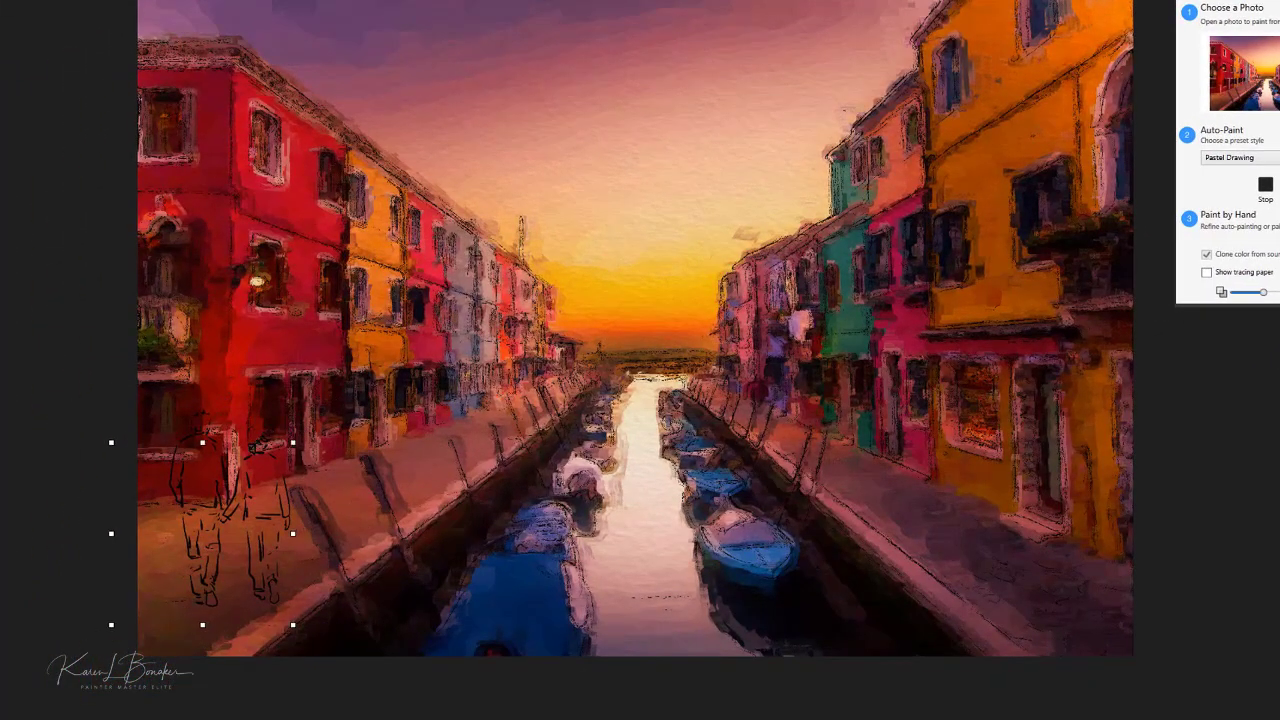
{"action": "mouse_move", "coordinate": [212, 535]}
{"action": "left_mouse_down"}
{"action": "mouse_move", "coordinate": [463, 406]}
{"action": "mouse_move", "coordinate": [441, 423]}
{"action": "left_mouse_up"}
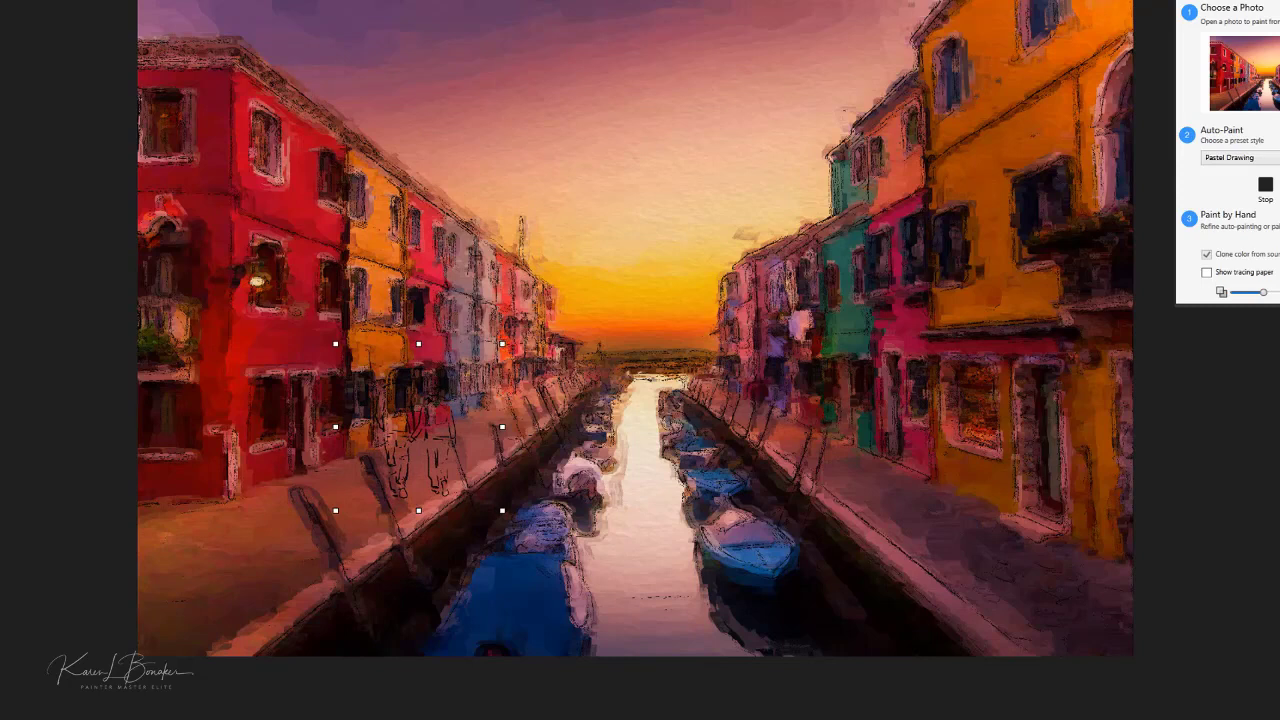
{"action": "left_click_drag", "start_coordinate": [433, 404], "coordinate": [245, 495]}
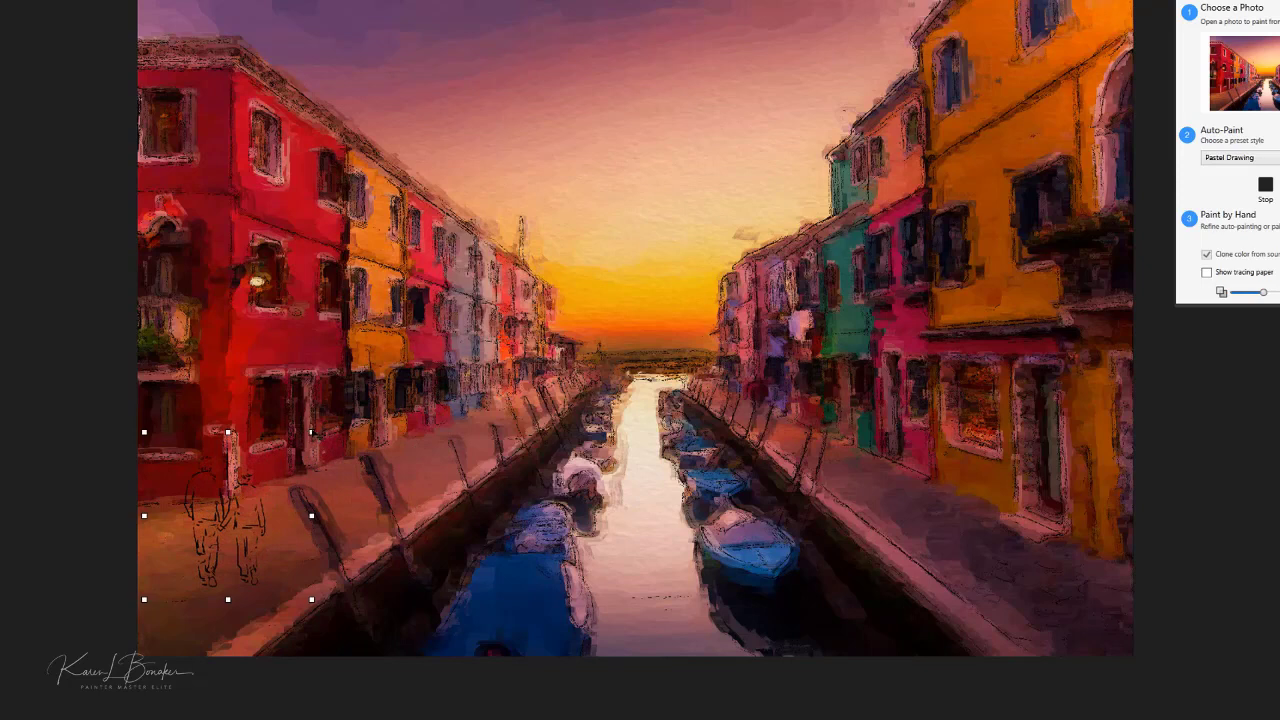
{"action": "left_click_drag", "start_coordinate": [312, 432], "coordinate": [377, 356]}
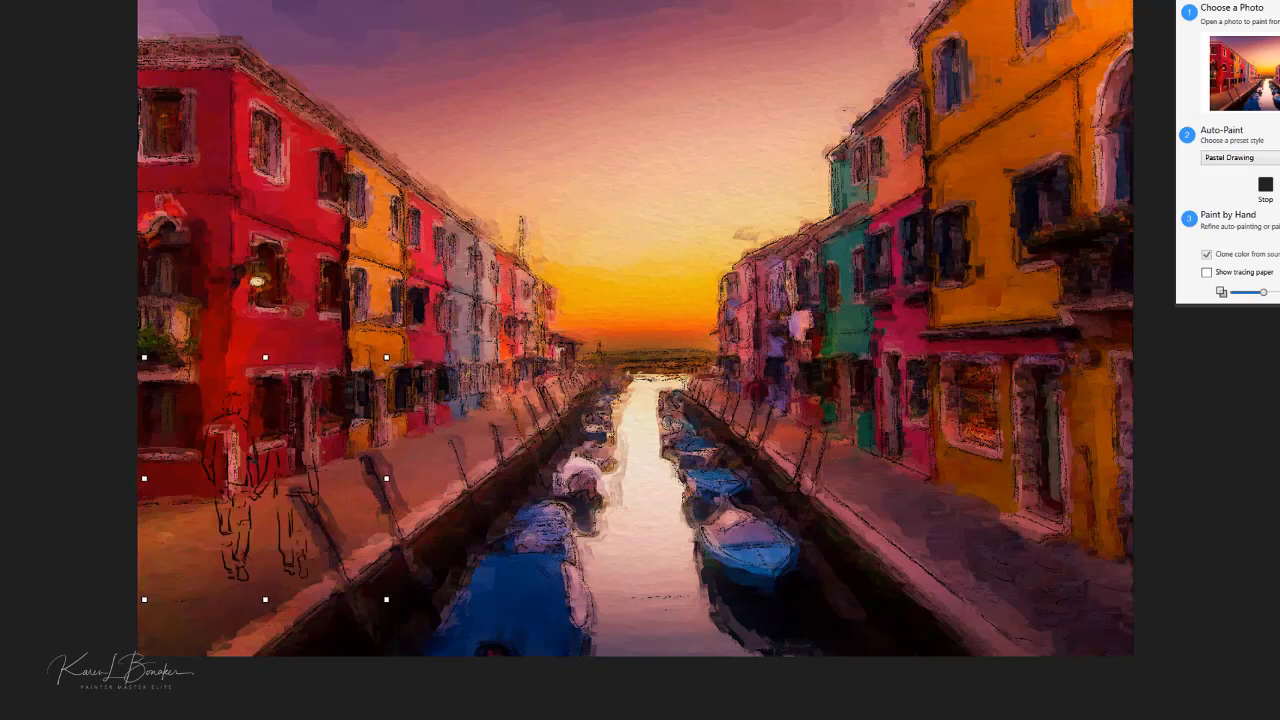
{"action": "mouse_move", "coordinate": [250, 461]}
{"action": "left_mouse_down"}
{"action": "mouse_move", "coordinate": [216, 478]}
{"action": "mouse_move", "coordinate": [215, 463]}
{"action": "left_mouse_up"}
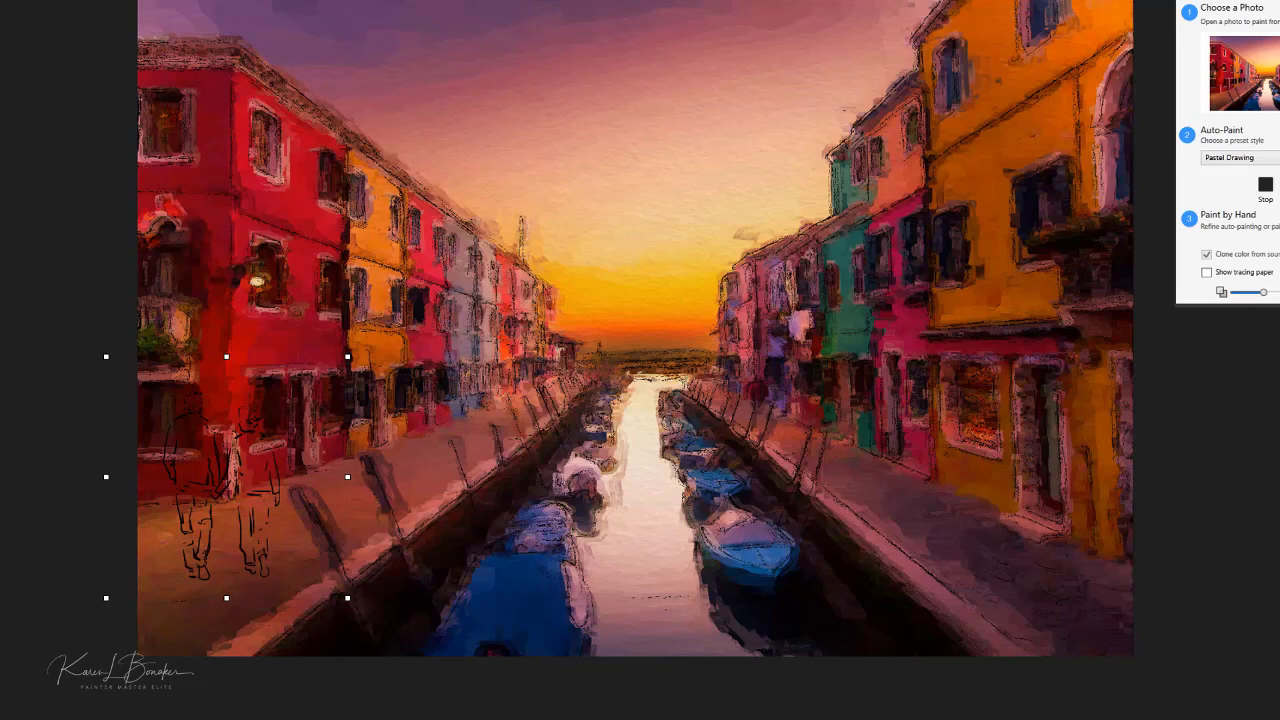
- Place the sketch of a figure with a dog at 100%, converted to the document's color profile, on the right walkway near the shopfront
{"action": "key", "text": "ctrl+o"}
{"action": "left_click", "coordinate": [22, 218]}
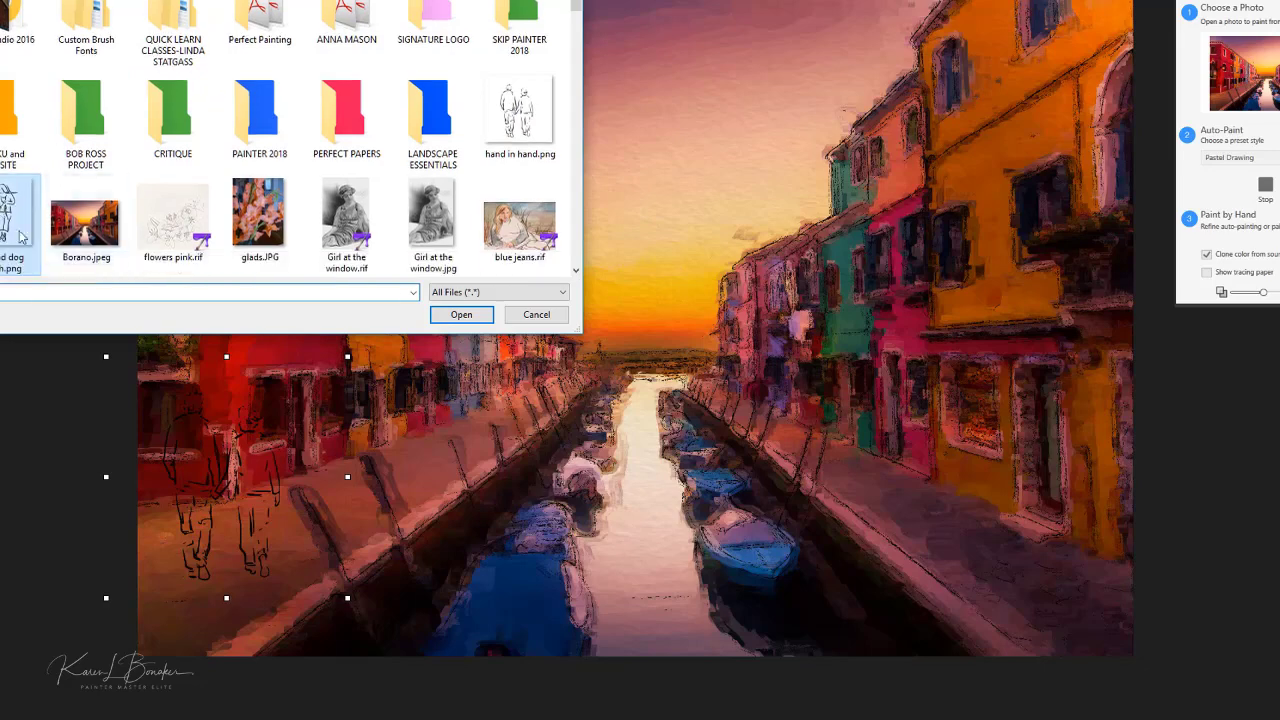
{"action": "left_click", "coordinate": [462, 314]}
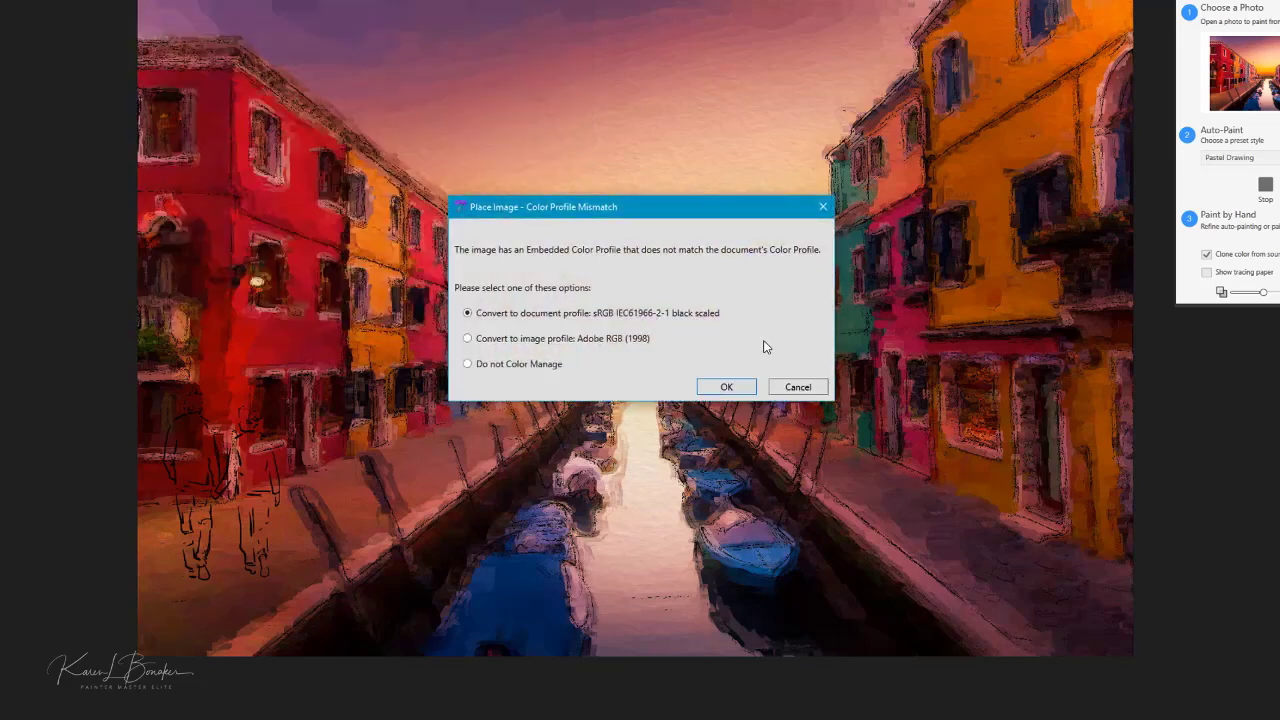
{"action": "left_click", "coordinate": [745, 389]}
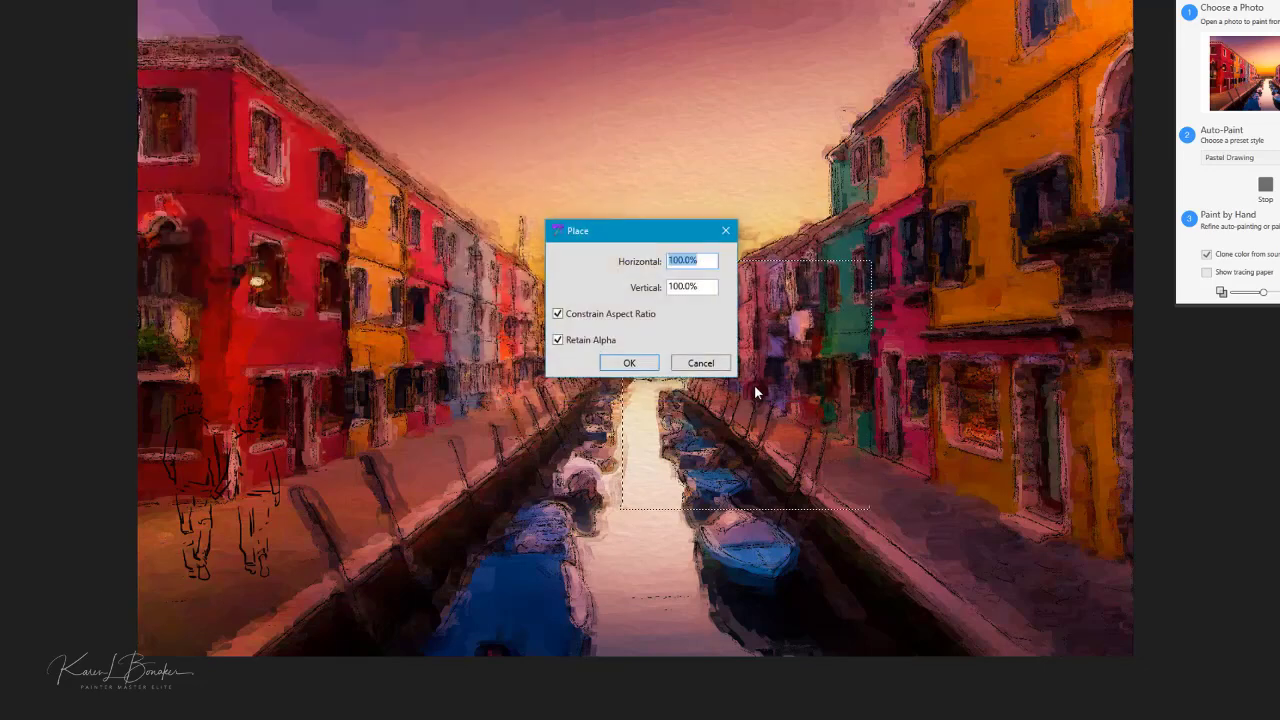
{"action": "left_click", "coordinate": [1014, 478]}
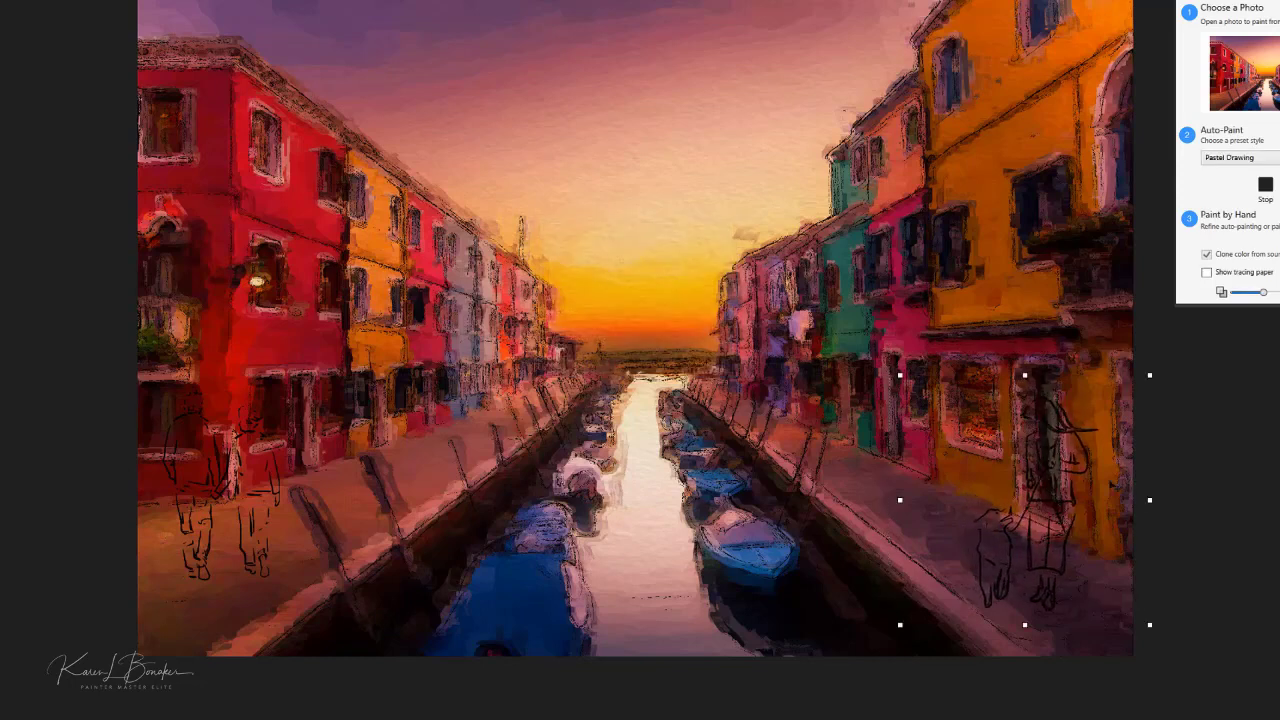
{"action": "left_click_drag", "start_coordinate": [1061, 491], "coordinate": [1088, 503]}
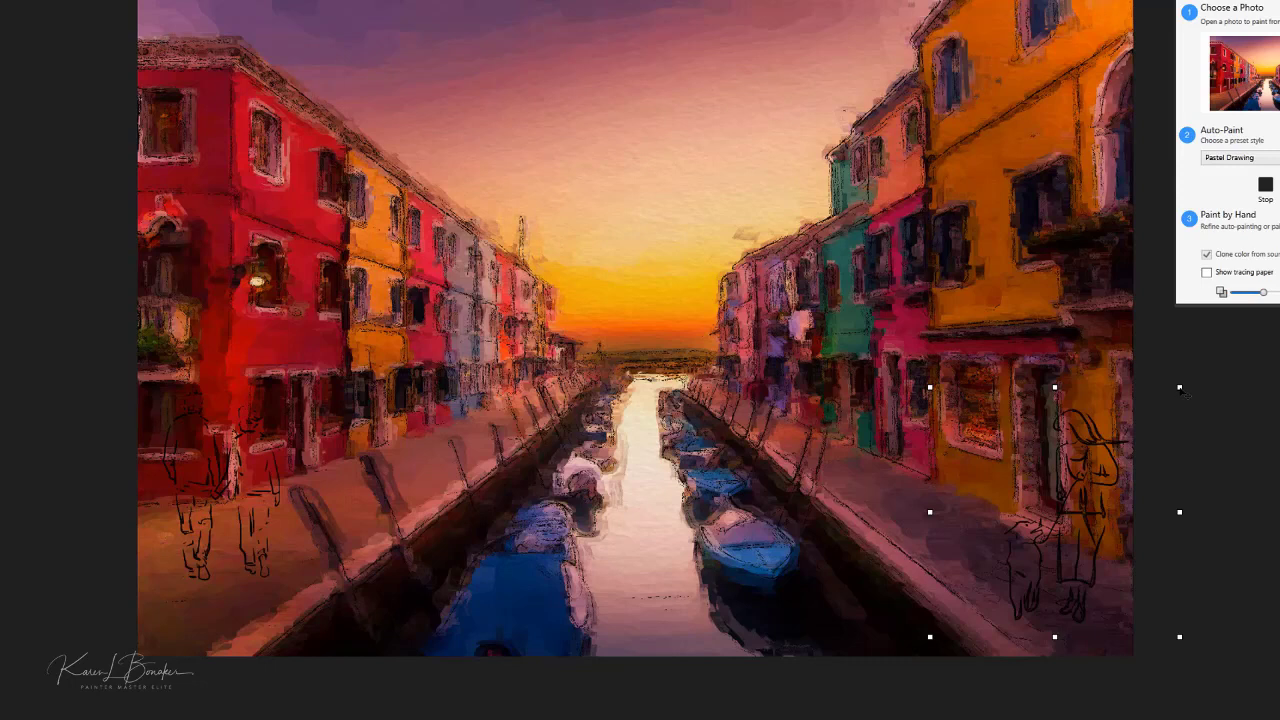
- Scale down the girl and dog sketch, position it on the right walkway, and convert it to a regular layer
{"action": "left_click_drag", "start_coordinate": [1180, 390], "coordinate": [1161, 401]}
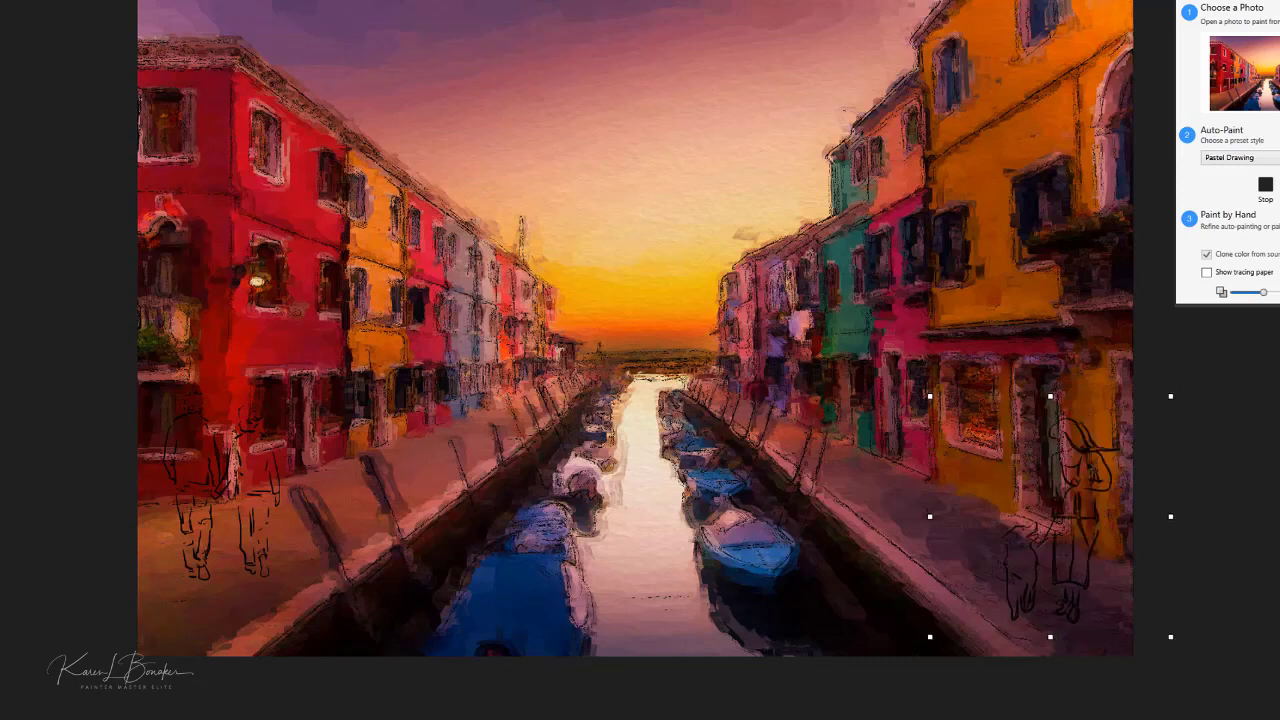
{"action": "left_click_drag", "start_coordinate": [1091, 465], "coordinate": [1099, 466]}
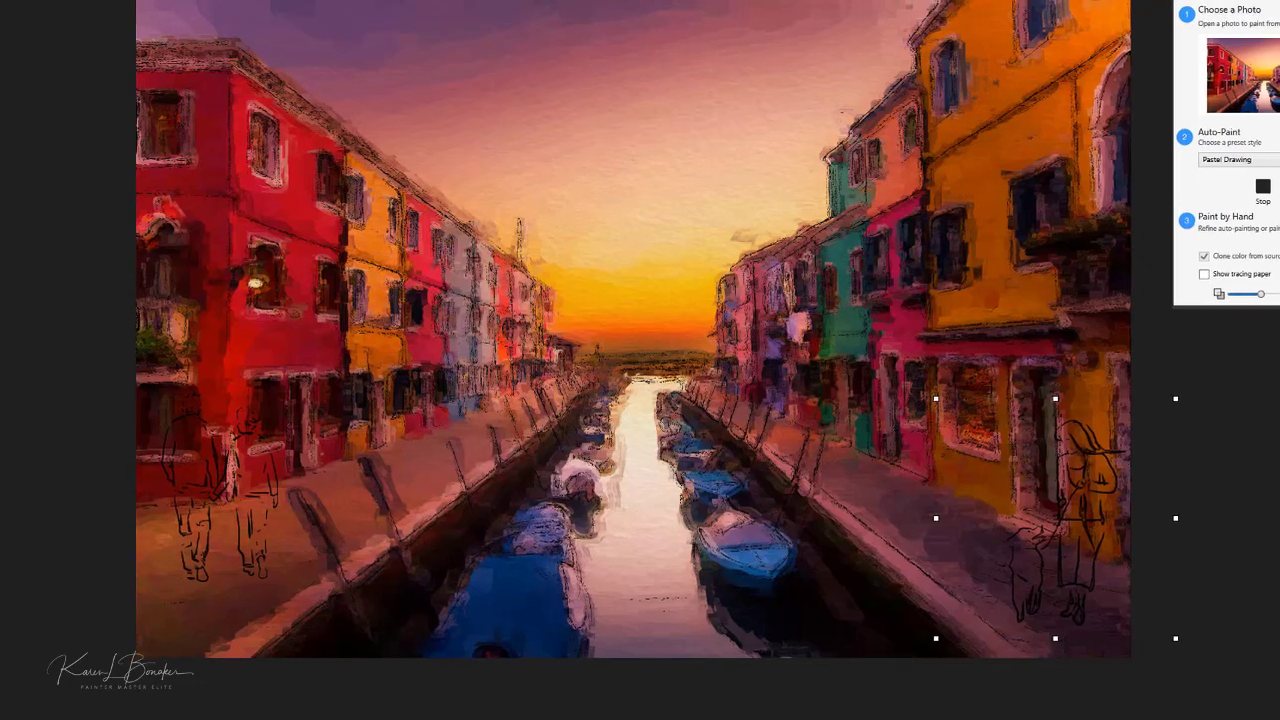
{"action": "right_click", "coordinate": [1170, 278]}
{"action": "left_click", "coordinate": [1154, 340]}
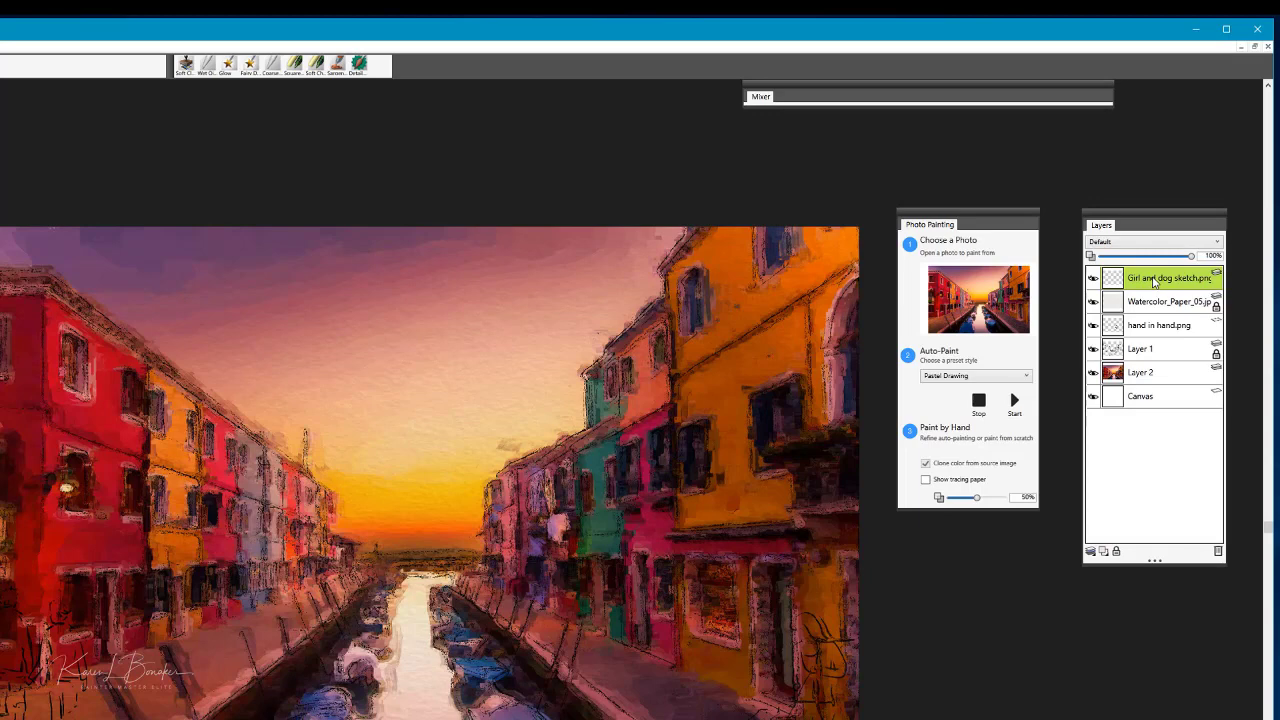
- Move the Girl and dog sketch layer below Layer 1 and set its blending to Multiply
{"action": "left_click_drag", "start_coordinate": [1154, 282], "coordinate": [1155, 318]}
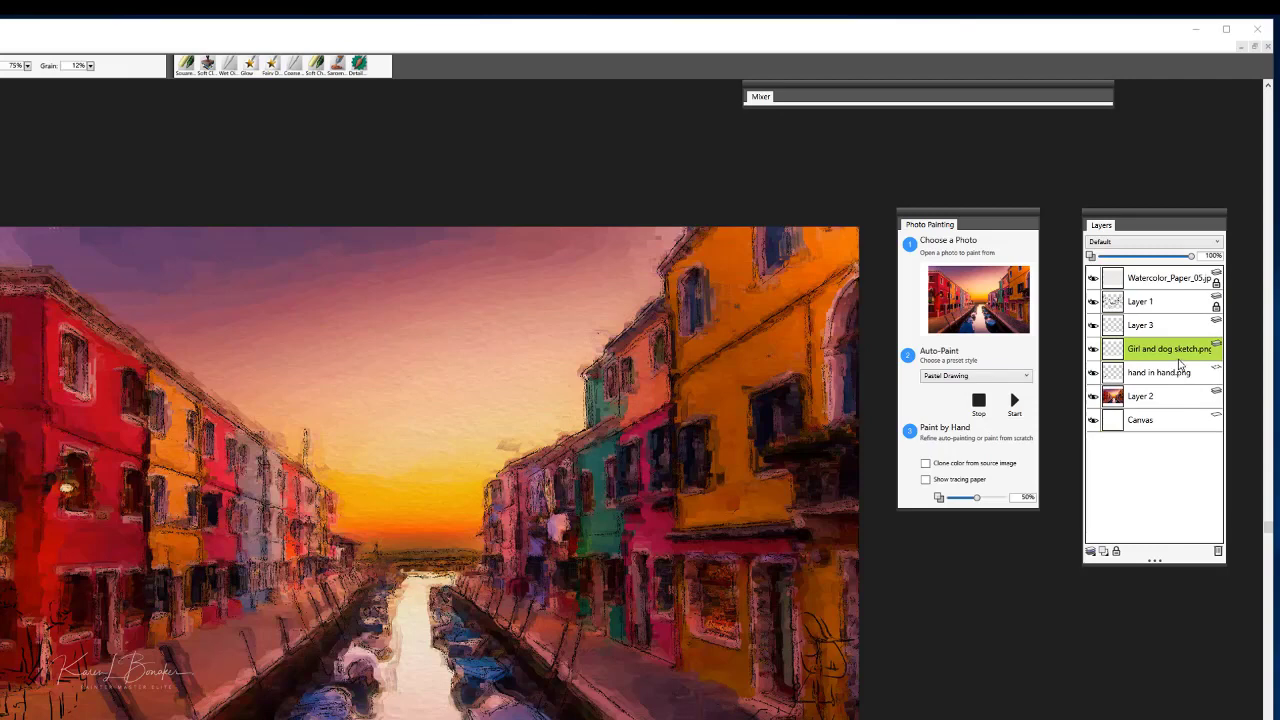
{"action": "left_click", "coordinate": [1132, 242]}
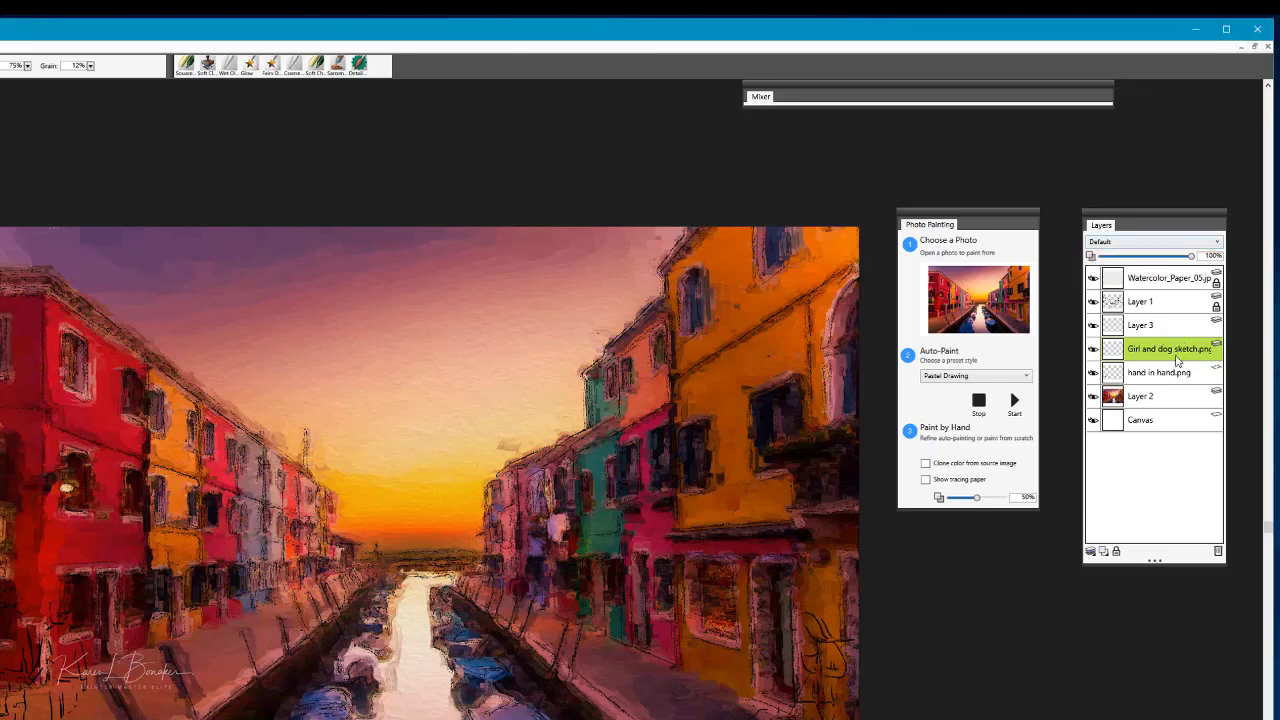
{"action": "left_click", "coordinate": [1150, 247]}
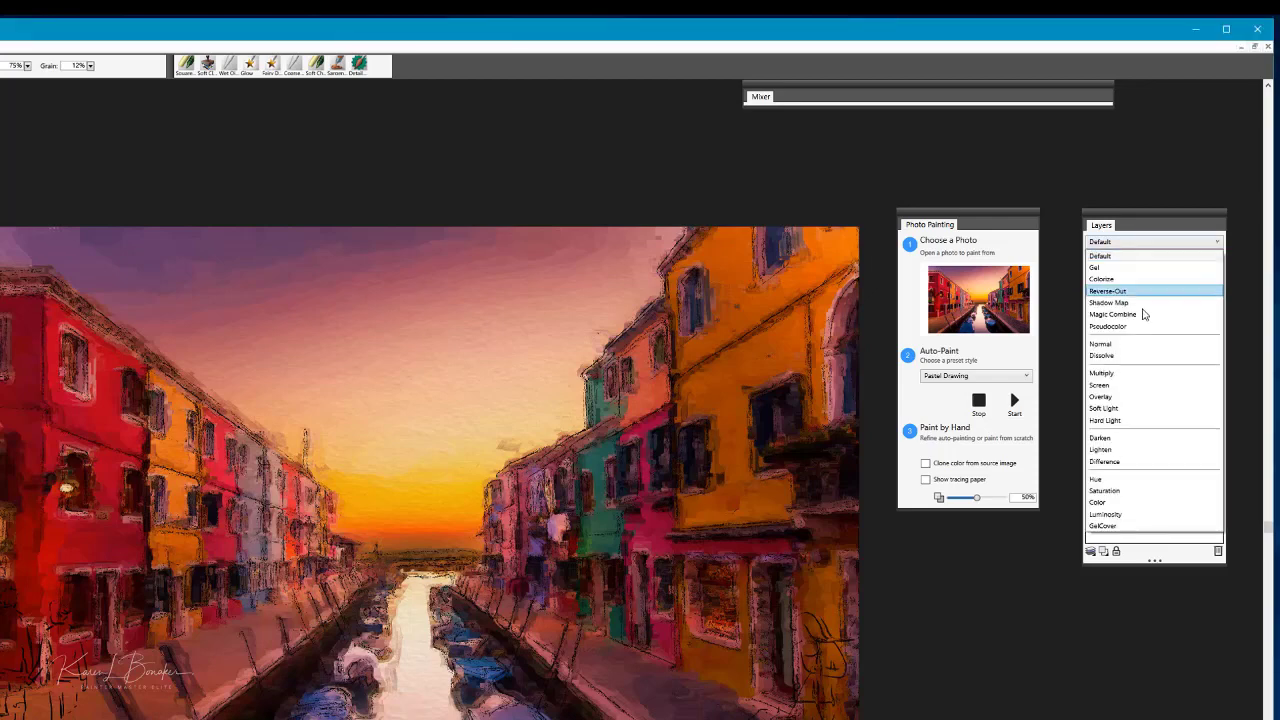
{"action": "left_click", "coordinate": [1118, 374]}
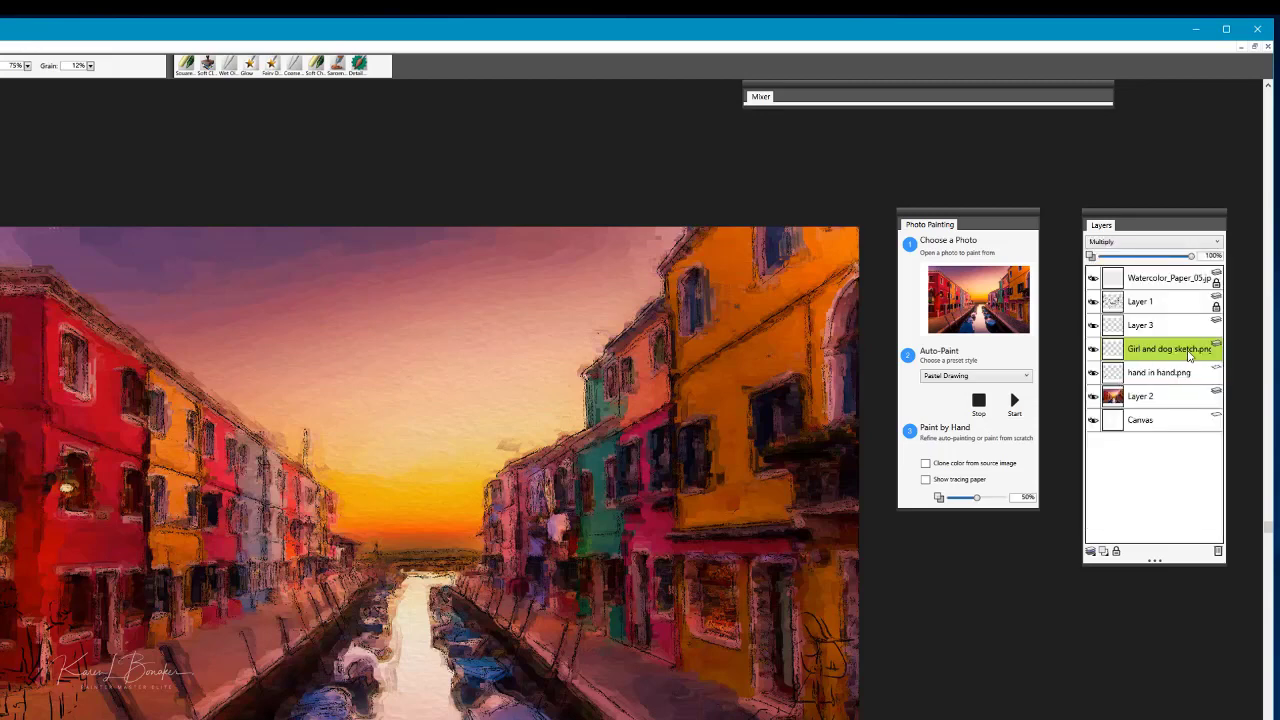
- Convert the hand in hand sketch to a regular layer and set its blending to Multiply
{"action": "left_click", "coordinate": [1160, 376]}
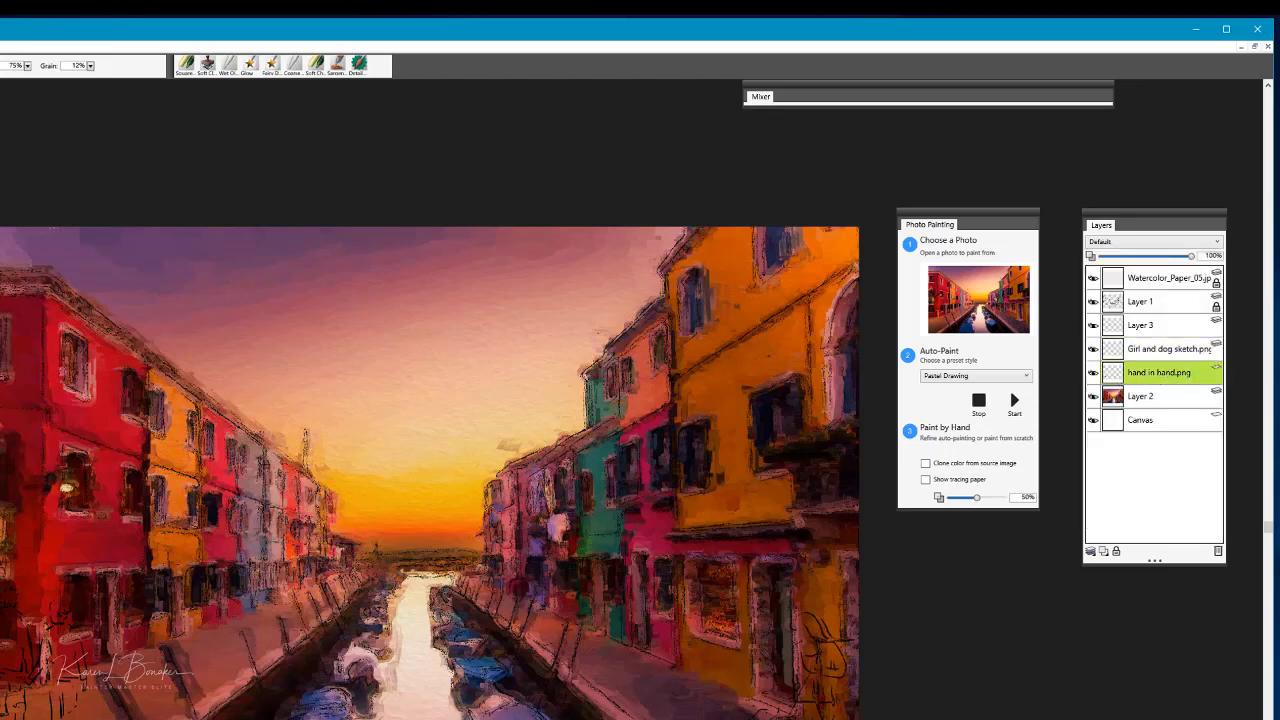
{"action": "right_click", "coordinate": [1167, 374]}
{"action": "left_click", "coordinate": [1113, 433]}
{"action": "left_click", "coordinate": [1152, 243]}
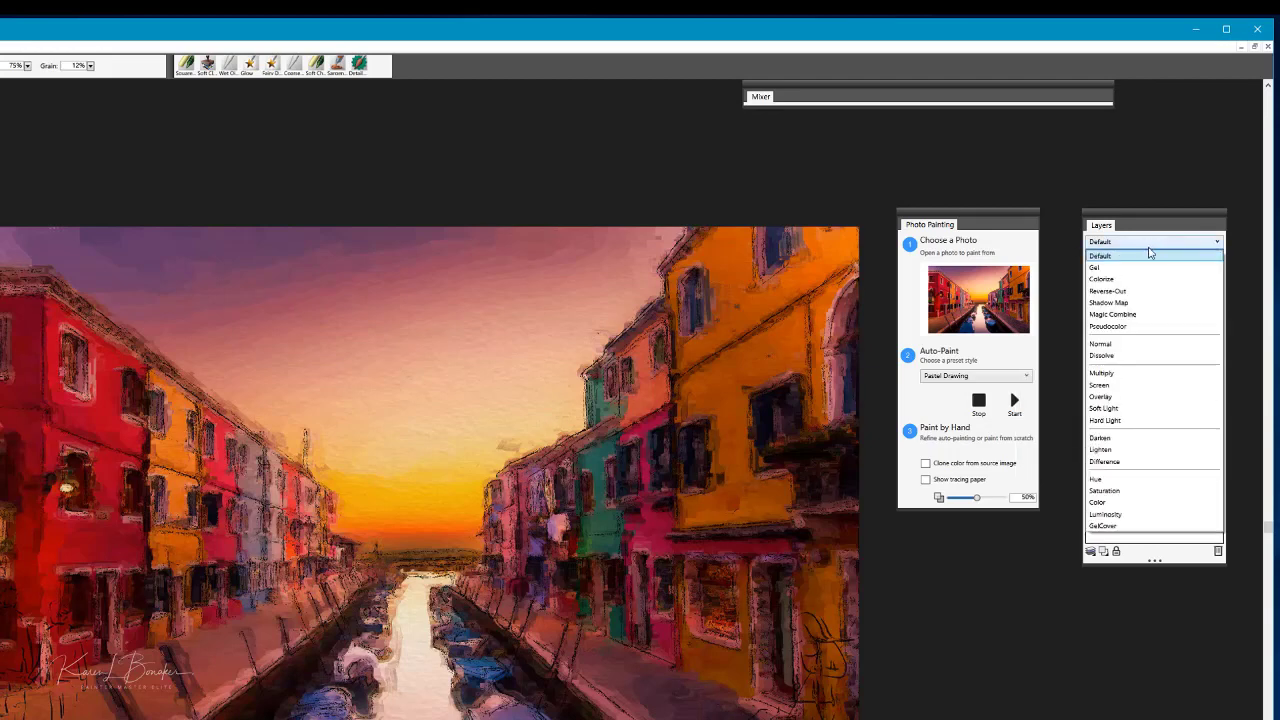
{"action": "left_click", "coordinate": [1122, 374]}
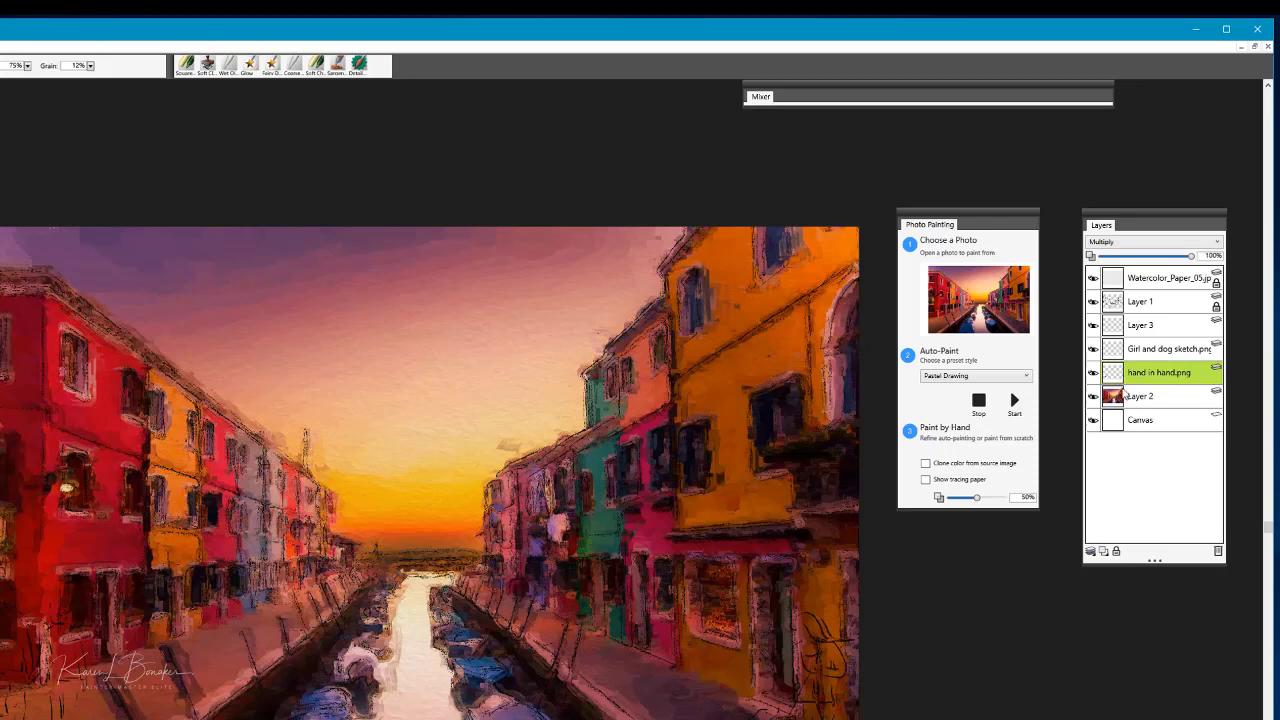
- Move Layer 3 beneath both sketch layers, directly above Layer 2
{"action": "left_click", "coordinate": [1161, 334]}
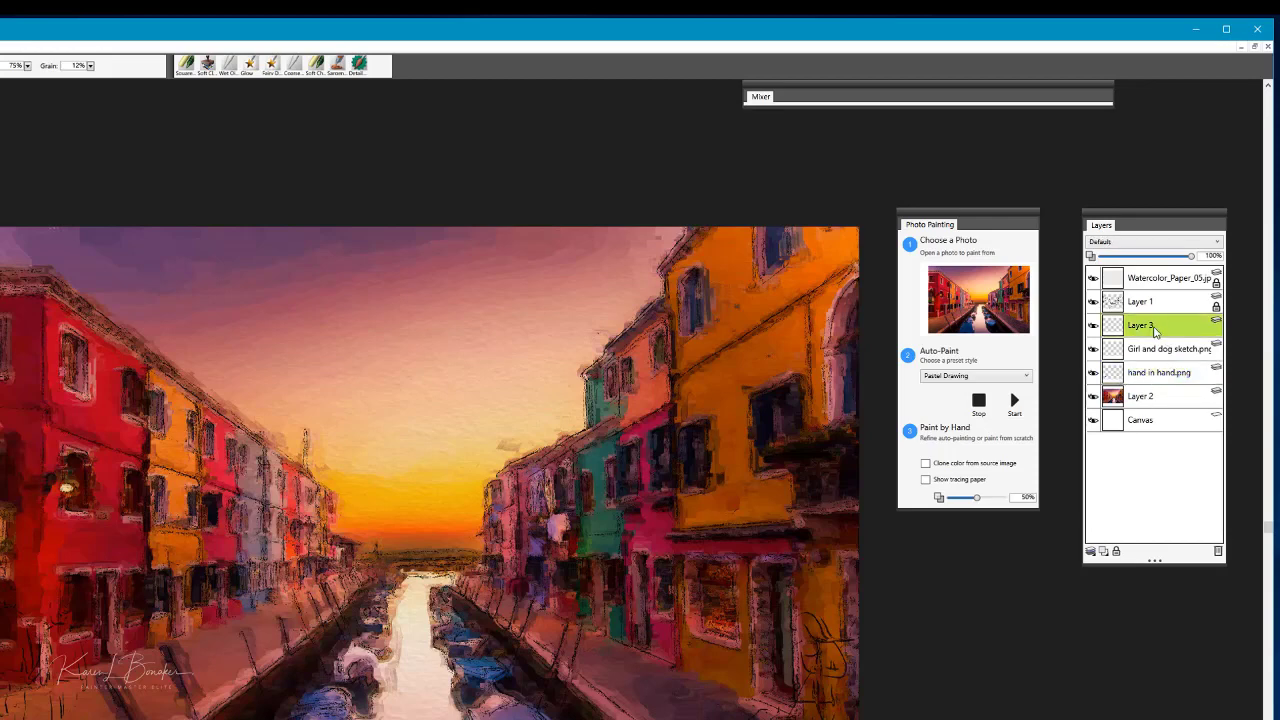
{"action": "left_click_drag", "start_coordinate": [1155, 332], "coordinate": [1150, 376]}
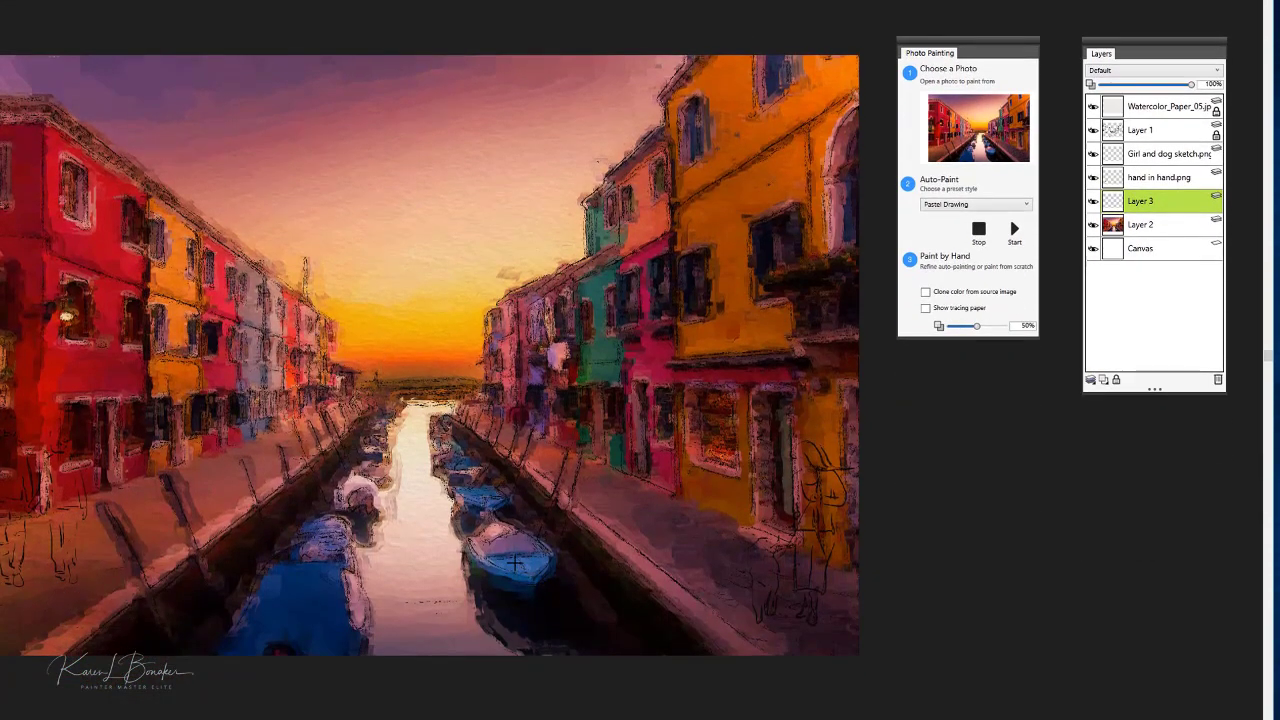
{"action": "key", "text": "super"}
- On Layer 3, color the couple's right figure with a yellow-orange jacket and pale hair, sampling colors from the painting
{"action": "left_click", "coordinate": [349, 414]}
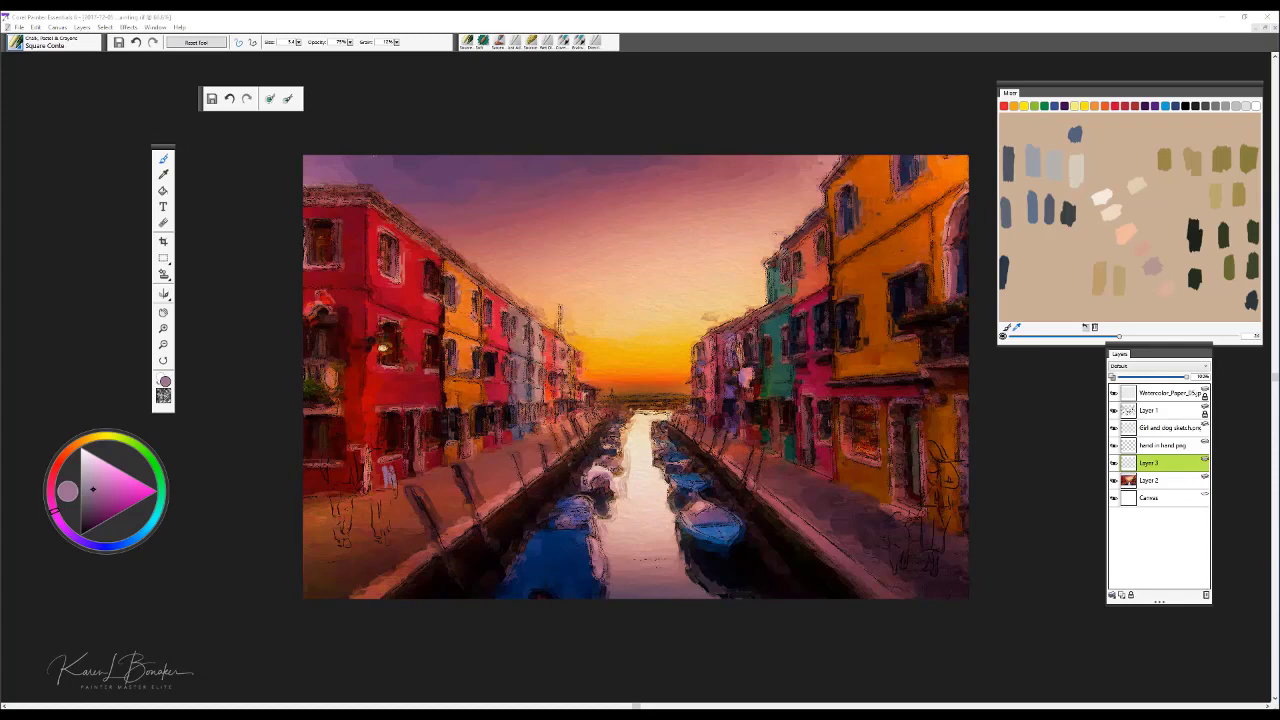
{"action": "left_click", "coordinate": [636, 368], "text": "alt"}
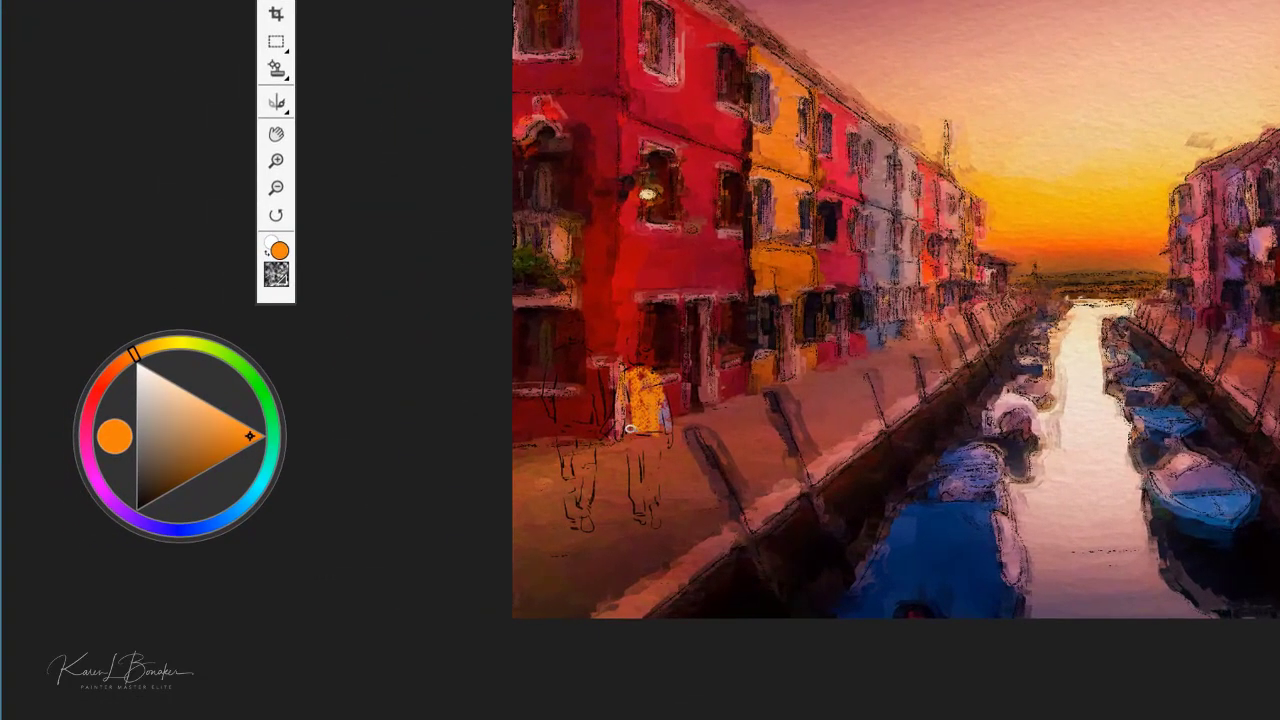
{"action": "left_click", "coordinate": [1023, 114], "text": "alt"}
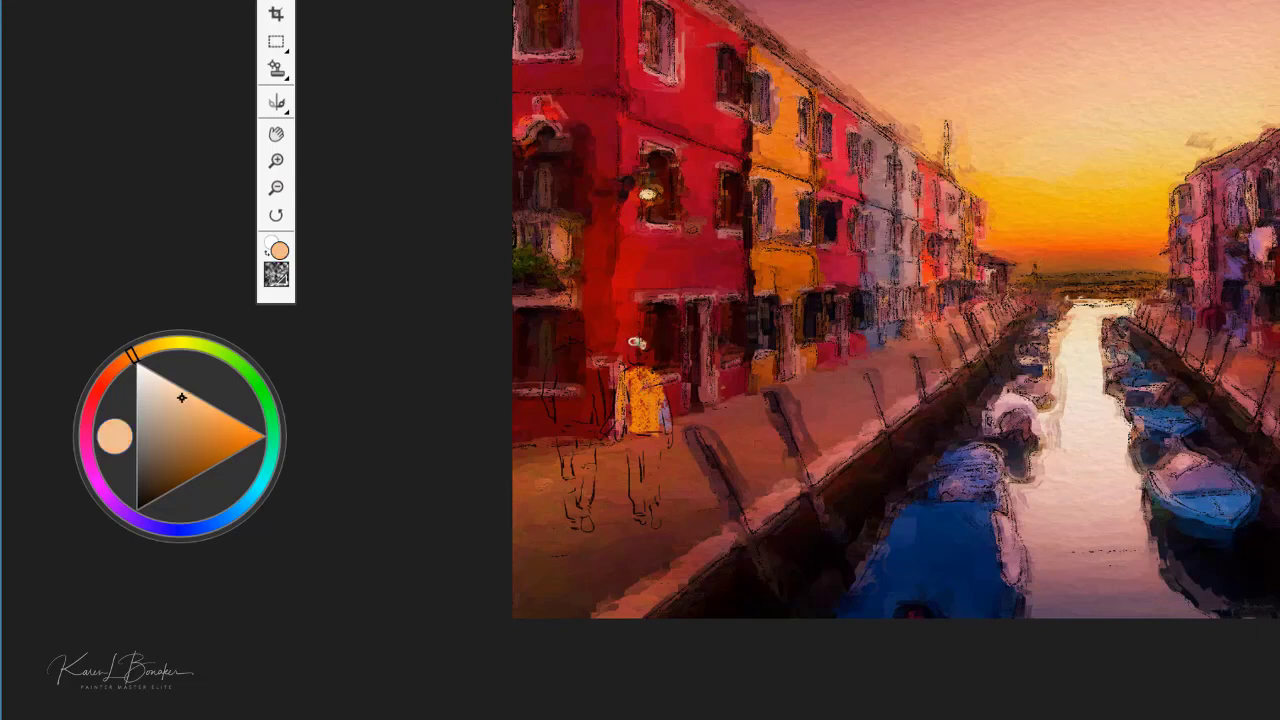
{"action": "left_click", "coordinate": [702, 386], "text": "alt"}
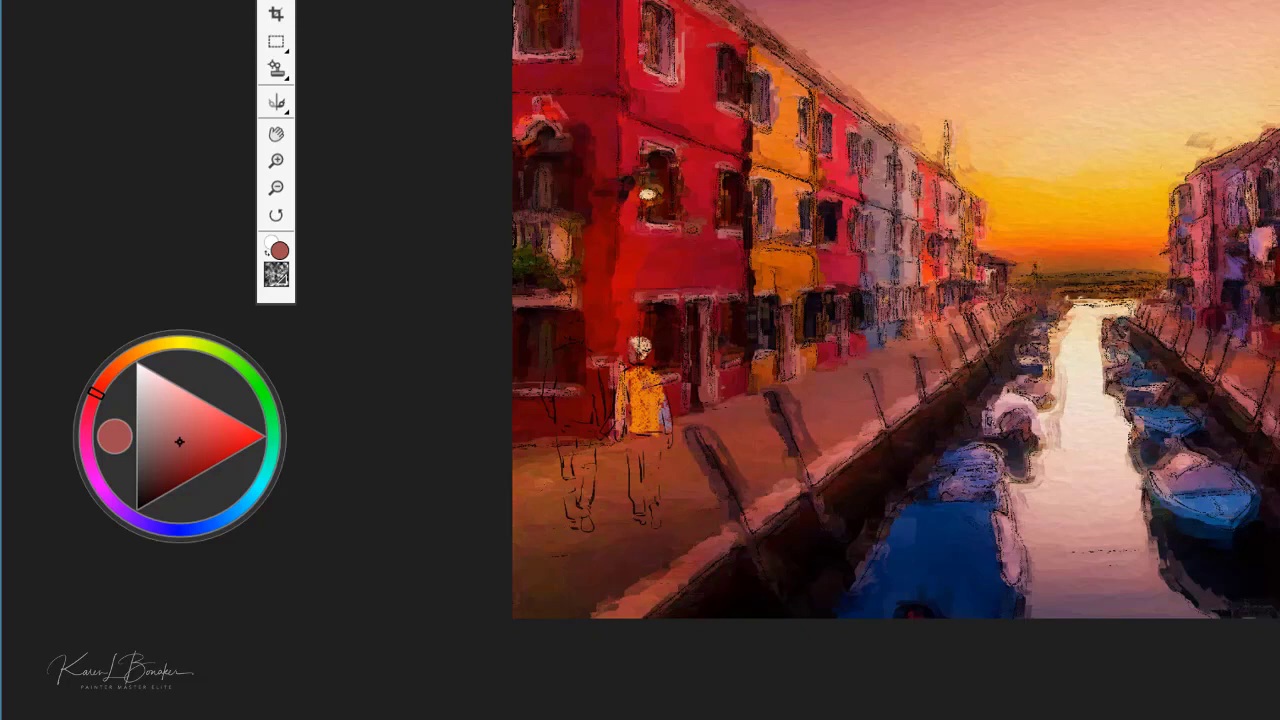
- Paint dark trousers and shoes on the figure in the yellow jacket, using a dark color sampled from the painting
{"action": "left_click", "coordinate": [943, 480], "text": "alt"}
{"action": "mouse_move", "coordinate": [650, 429]}
{"action": "left_mouse_down"}
{"action": "mouse_move", "coordinate": [649, 483]}
{"action": "mouse_move", "coordinate": [656, 436]}
{"action": "mouse_move", "coordinate": [635, 464]}
{"action": "mouse_move", "coordinate": [630, 440]}
{"action": "mouse_move", "coordinate": [636, 506]}
{"action": "left_mouse_up"}
{"action": "left_click_drag", "start_coordinate": [643, 444], "coordinate": [634, 464]}
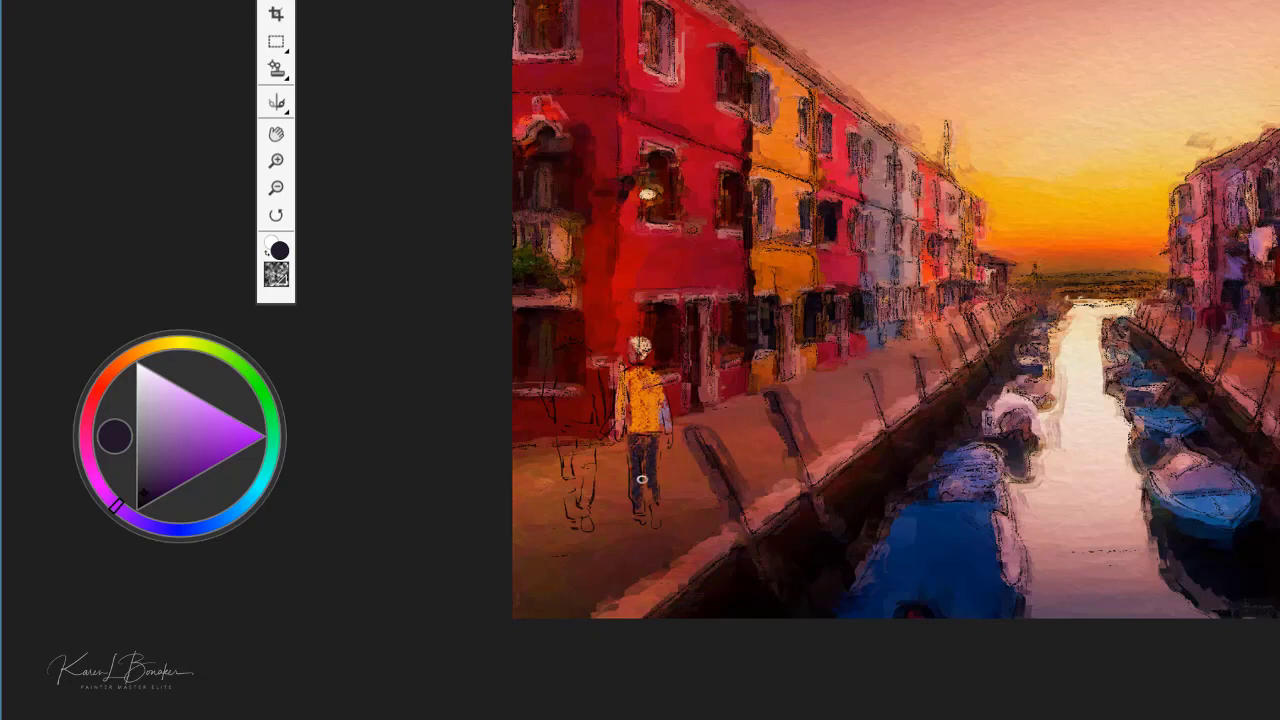
{"action": "left_click", "coordinate": [650, 518], "text": "alt"}
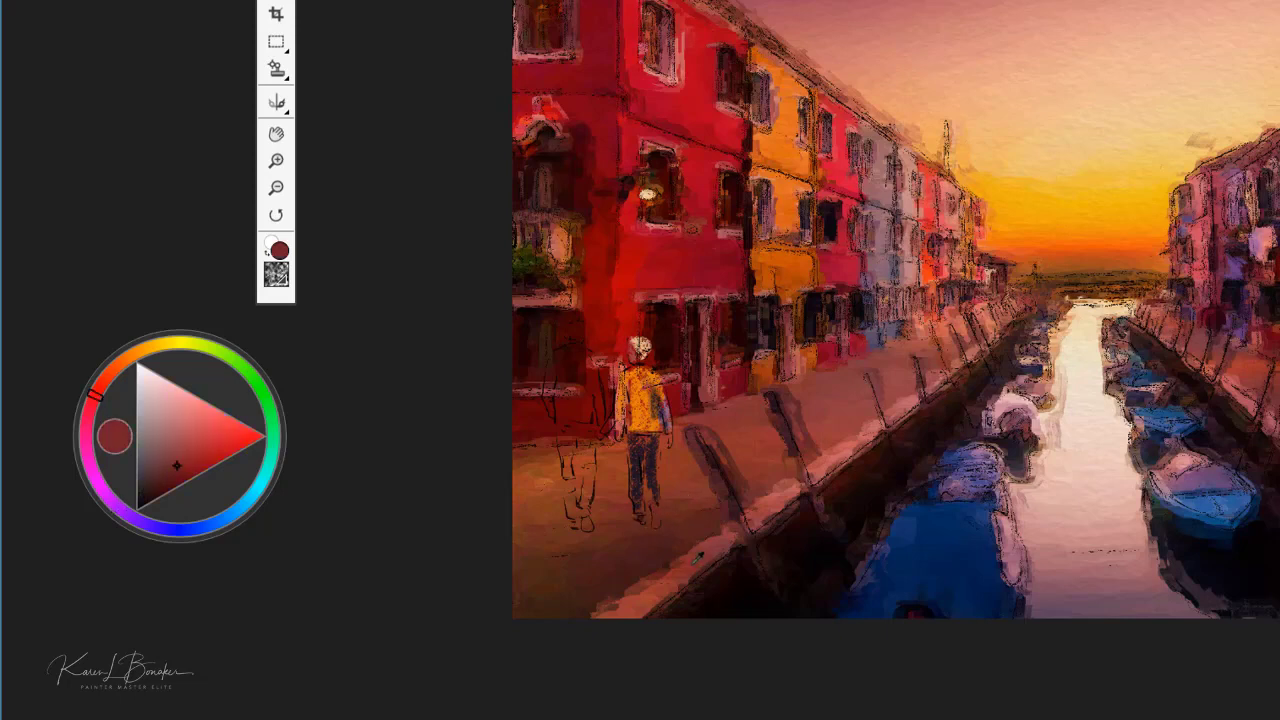
- Paint the couple's left figure with a red top, grey trousers, dark hair and dark shoes in sampled colors
{"action": "left_click", "coordinate": [697, 559], "text": "alt"}
{"action": "left_click", "coordinate": [639, 297], "text": "alt"}
{"action": "mouse_move", "coordinate": [568, 360]}
{"action": "left_mouse_down"}
{"action": "mouse_move", "coordinate": [586, 352]}
{"action": "mouse_move", "coordinate": [553, 379]}
{"action": "mouse_move", "coordinate": [546, 406]}
{"action": "mouse_move", "coordinate": [572, 376]}
{"action": "mouse_move", "coordinate": [568, 410]}
{"action": "mouse_move", "coordinate": [588, 396]}
{"action": "mouse_move", "coordinate": [595, 369]}
{"action": "mouse_move", "coordinate": [599, 407]}
{"action": "mouse_move", "coordinate": [568, 385]}
{"action": "left_mouse_up"}
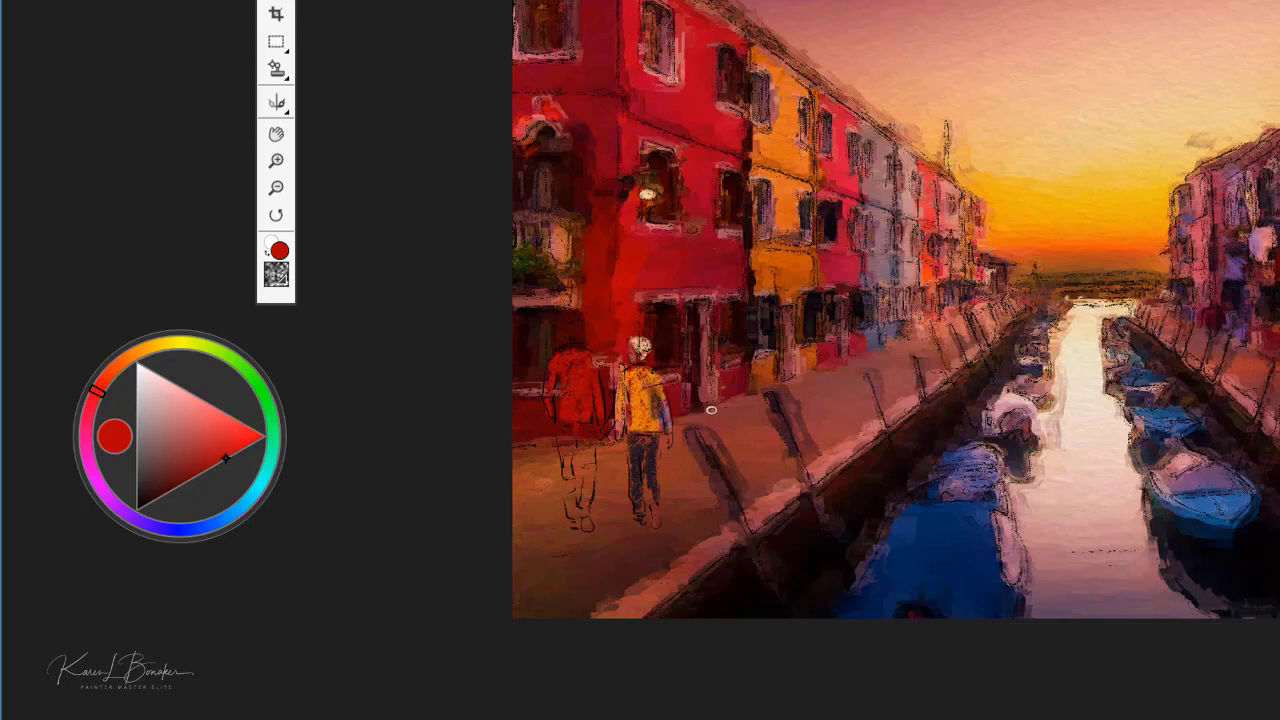
{"action": "left_click", "coordinate": [890, 322], "text": "alt"}
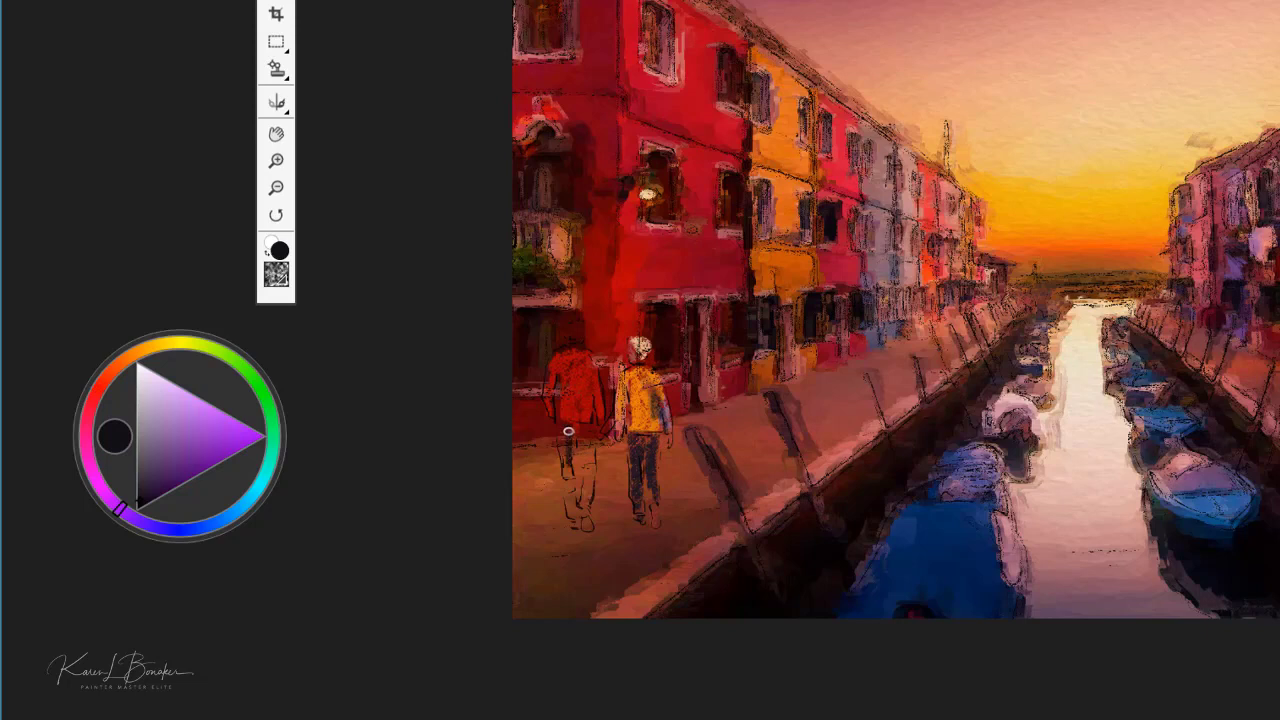
{"action": "left_click", "coordinate": [894, 271], "text": "alt"}
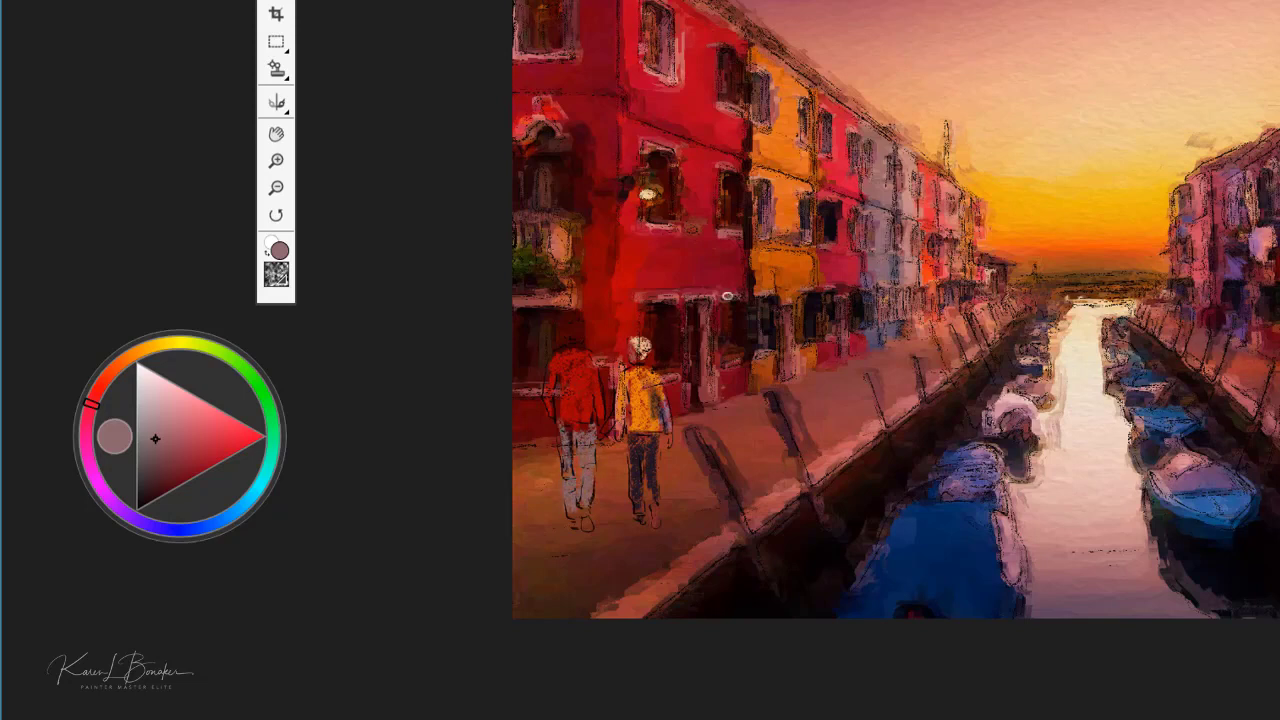
{"action": "left_click", "coordinate": [571, 334], "text": "alt"}
{"action": "left_click_drag", "start_coordinate": [571, 334], "coordinate": [586, 521]}
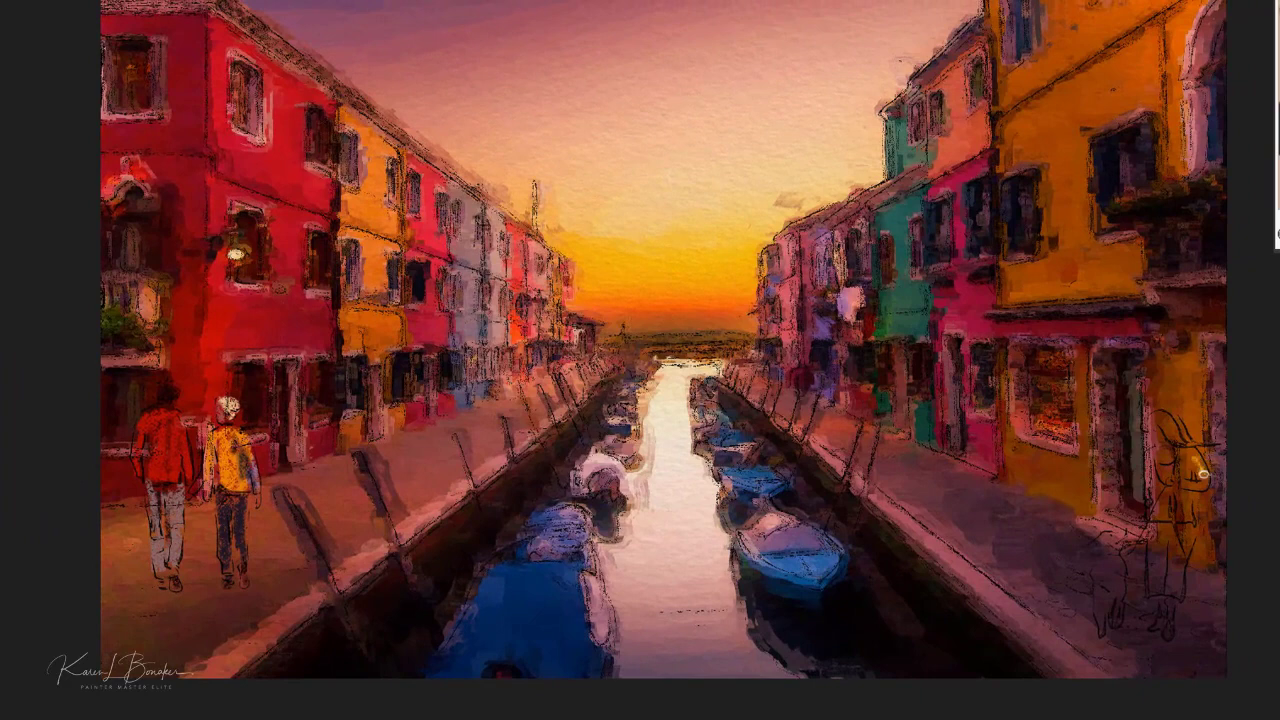
- Color the woman on the right walkway with a yellow bag, a pale top and green trousers
{"action": "mouse_move", "coordinate": [1203, 474]}
{"action": "left_mouse_down"}
{"action": "mouse_move", "coordinate": [1200, 452]}
{"action": "mouse_move", "coordinate": [1186, 480]}
{"action": "mouse_move", "coordinate": [1195, 462]}
{"action": "mouse_move", "coordinate": [1168, 457]}
{"action": "mouse_move", "coordinate": [1198, 438]}
{"action": "mouse_move", "coordinate": [1164, 425]}
{"action": "mouse_move", "coordinate": [1178, 456]}
{"action": "mouse_move", "coordinate": [1157, 452]}
{"action": "left_mouse_up"}
{"action": "left_click", "coordinate": [1118, 381], "text": "alt"}
{"action": "left_click", "coordinate": [838, 450], "text": "alt"}
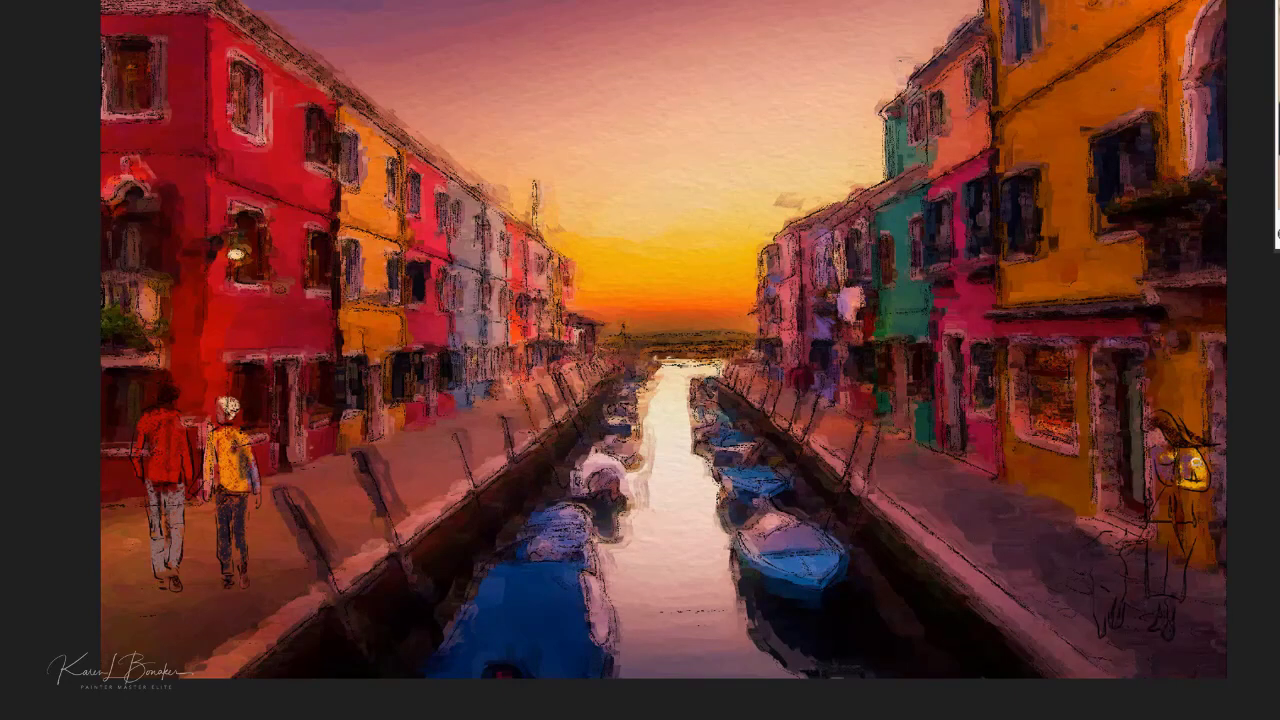
{"action": "mouse_move", "coordinate": [1196, 463]}
{"action": "left_mouse_down"}
{"action": "mouse_move", "coordinate": [1194, 485]}
{"action": "mouse_move", "coordinate": [1158, 480]}
{"action": "left_mouse_up"}
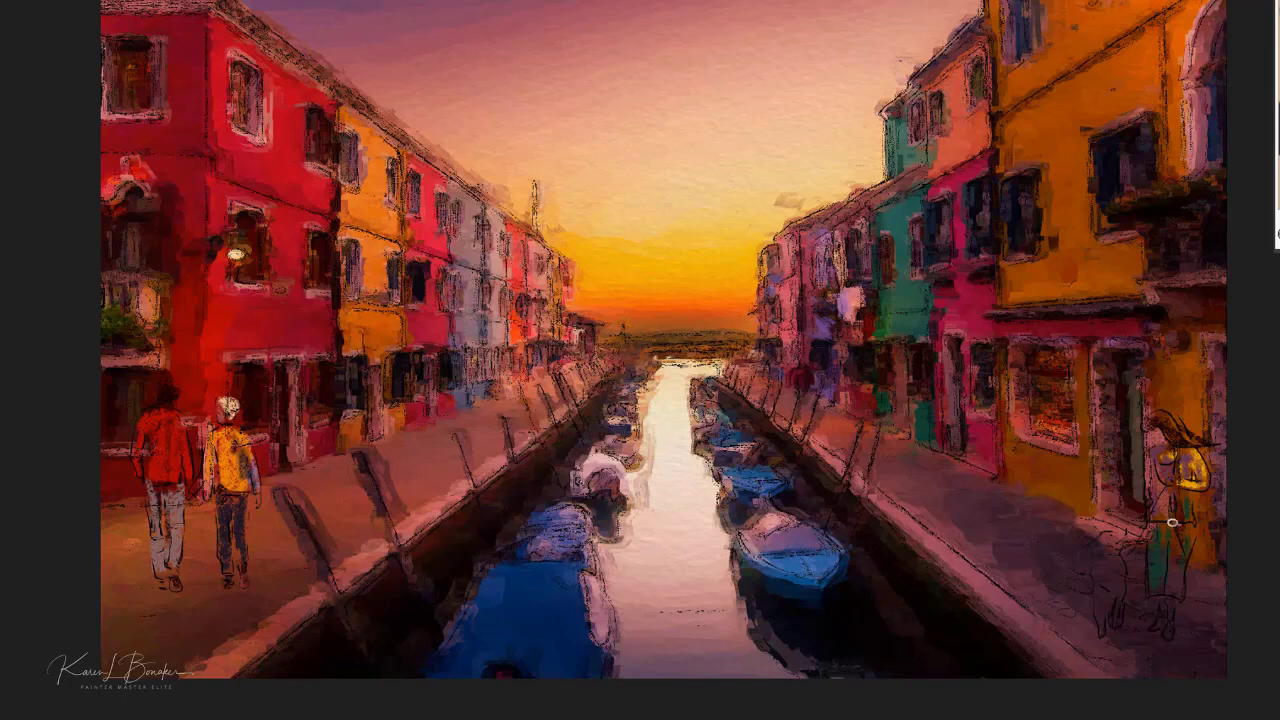
{"action": "mouse_move", "coordinate": [1161, 491]}
{"action": "left_mouse_down"}
{"action": "mouse_move", "coordinate": [1162, 429]}
{"action": "mouse_move", "coordinate": [1185, 475]}
{"action": "mouse_move", "coordinate": [1162, 442]}
{"action": "mouse_move", "coordinate": [1207, 453]}
{"action": "mouse_move", "coordinate": [1172, 487]}
{"action": "mouse_move", "coordinate": [1175, 456]}
{"action": "mouse_move", "coordinate": [1153, 453]}
{"action": "mouse_move", "coordinate": [1151, 480]}
{"action": "mouse_move", "coordinate": [1175, 468]}
{"action": "mouse_move", "coordinate": [1149, 495]}
{"action": "left_mouse_up"}
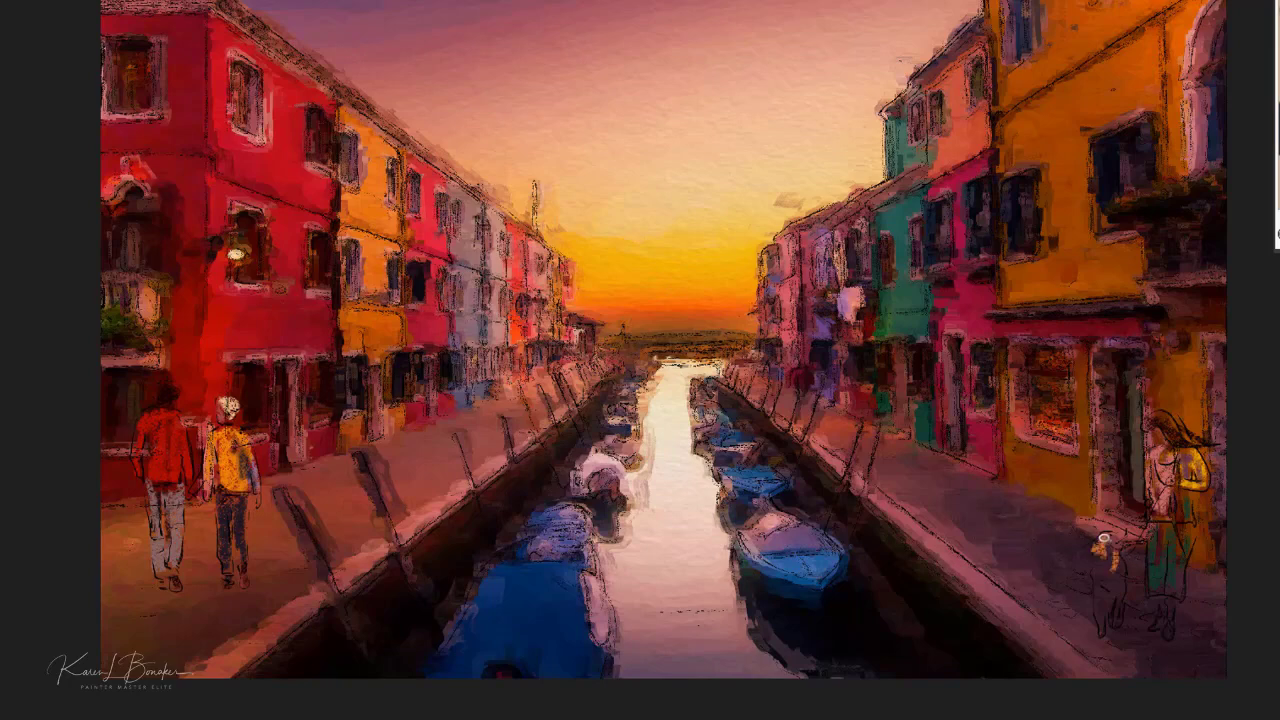
- Paint the dog light tan and fill the woman's hair with a dark color
{"action": "mouse_move", "coordinate": [1106, 569]}
{"action": "left_mouse_down"}
{"action": "mouse_move", "coordinate": [1105, 611]}
{"action": "mouse_move", "coordinate": [1118, 536]}
{"action": "left_mouse_up"}
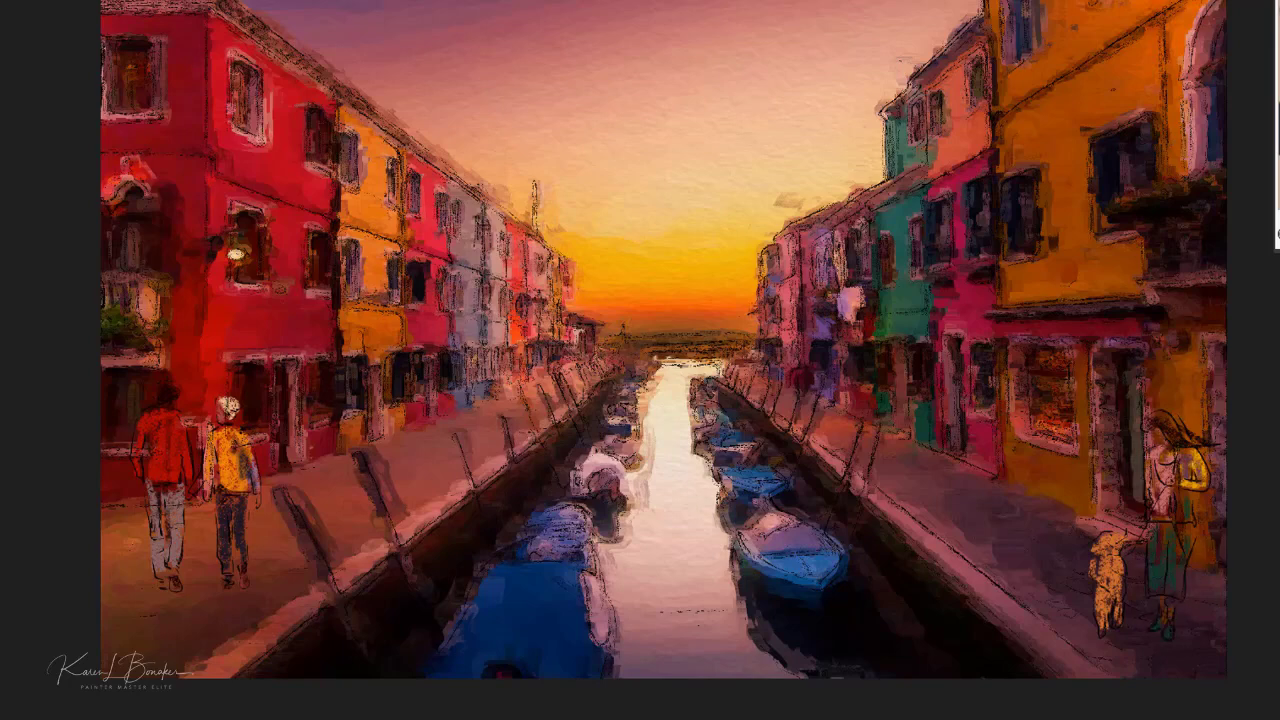
{"action": "left_click_drag", "start_coordinate": [1160, 437], "coordinate": [1193, 439]}
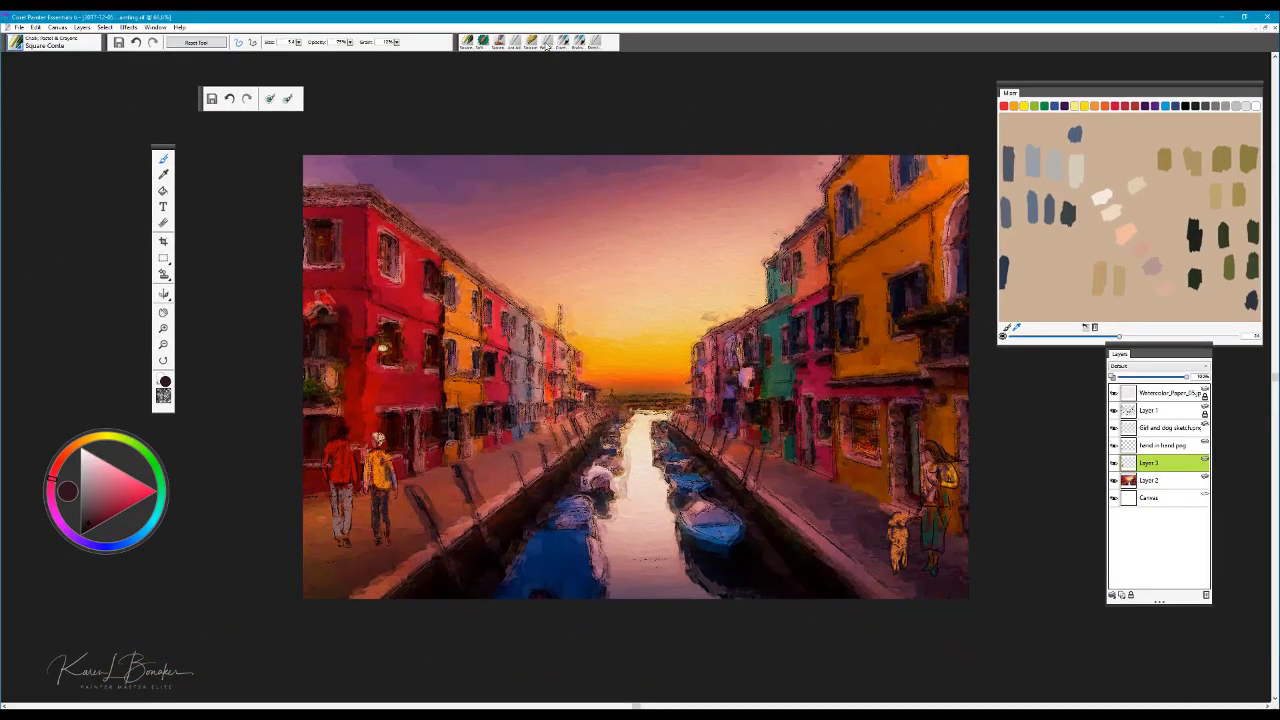
- Choose the Wet Oily Blender and select Layer 2 for blending
{"action": "left_click", "coordinate": [515, 42]}
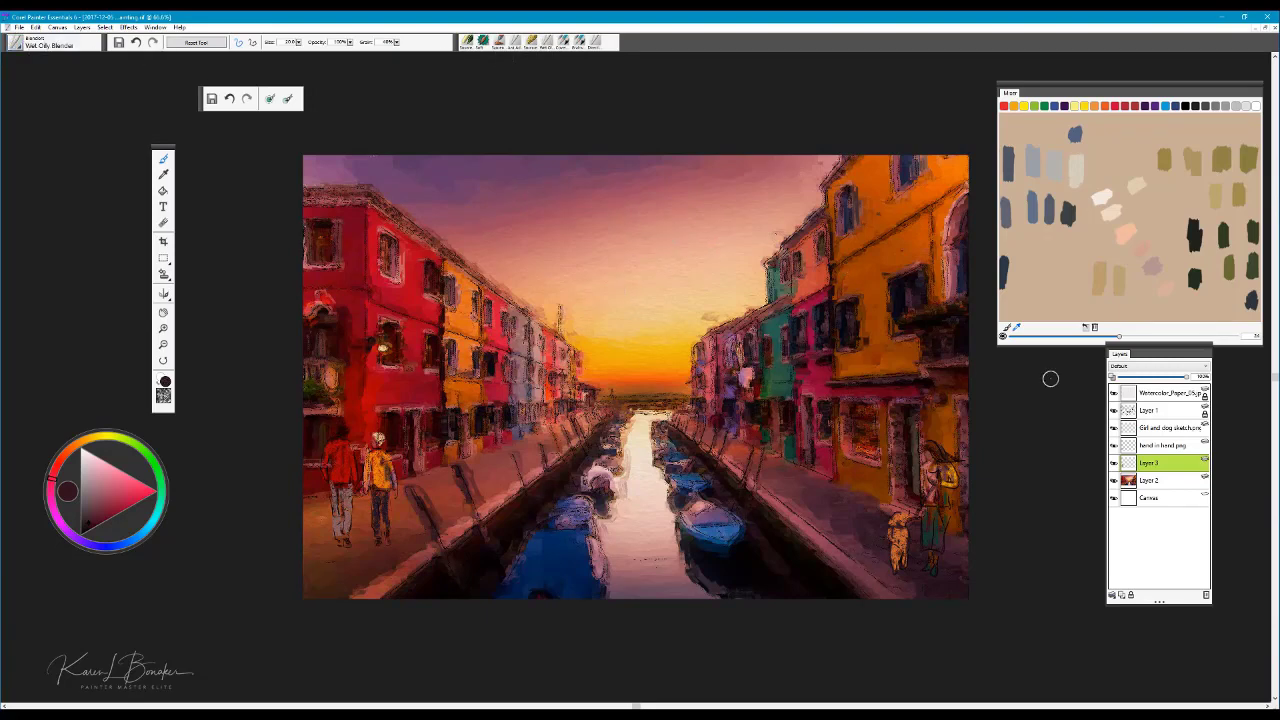
{"action": "left_click", "coordinate": [1161, 482]}
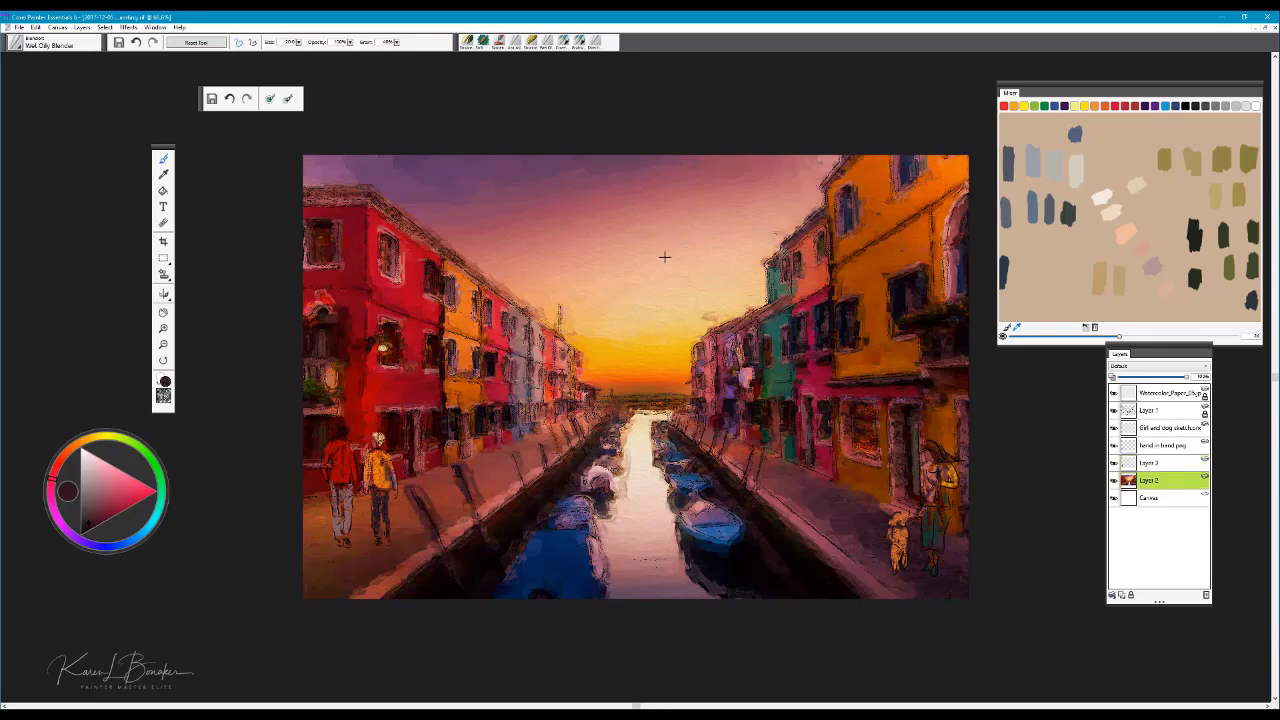
- Try blending the sky with a resized Wet Oily Blender, and undo the stroke
{"action": "left_click_drag", "start_coordinate": [665, 257], "coordinate": [700, 245], "text": "ctrl+alt"}
{"action": "left_click_drag", "start_coordinate": [600, 230], "coordinate": [572, 242]}
{"action": "key", "text": "ctrl+z"}
- Switch to the Coarse Smeary Blender and smear the sky on Layer 2 into cloud-like strokes down to the horizon
{"action": "left_click", "coordinate": [19, 50]}
{"action": "left_click", "coordinate": [141, 107]}
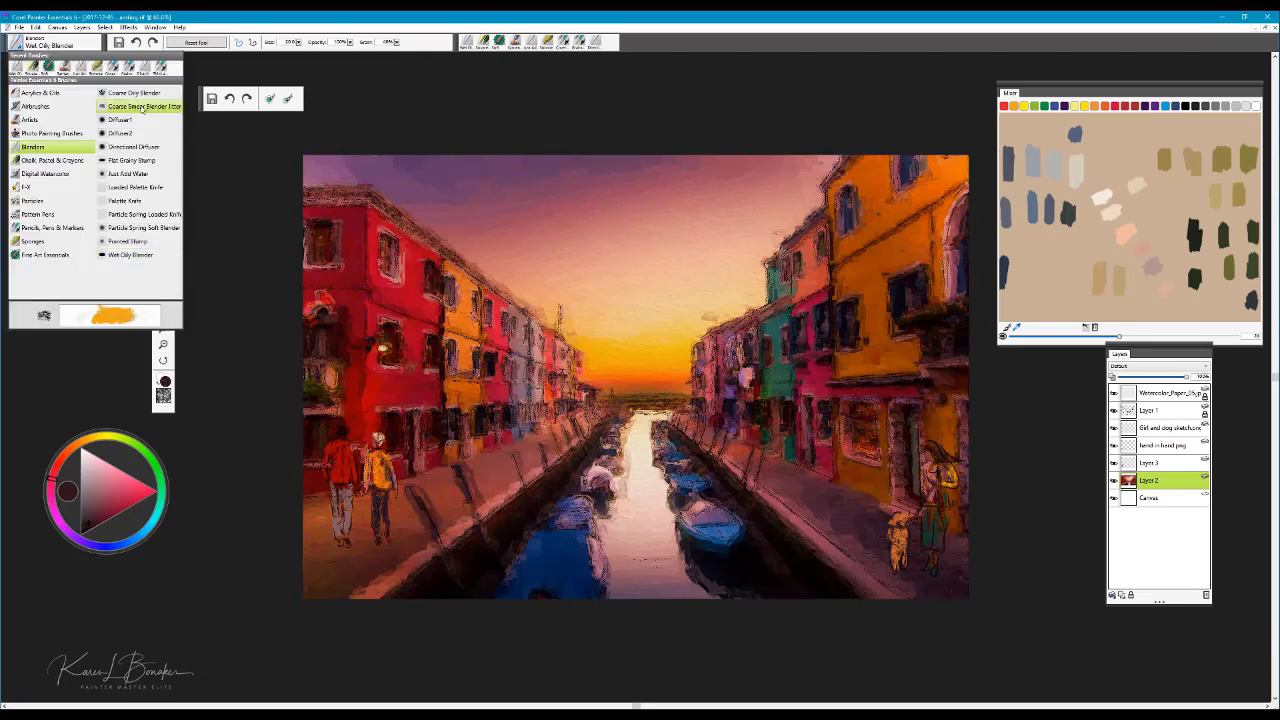
{"action": "mouse_move", "coordinate": [541, 187]}
{"action": "left_mouse_down"}
{"action": "mouse_move", "coordinate": [694, 154]}
{"action": "mouse_move", "coordinate": [628, 186]}
{"action": "mouse_move", "coordinate": [562, 196]}
{"action": "mouse_move", "coordinate": [623, 209]}
{"action": "mouse_move", "coordinate": [543, 223]}
{"action": "mouse_move", "coordinate": [487, 198]}
{"action": "mouse_move", "coordinate": [573, 195]}
{"action": "left_mouse_up"}
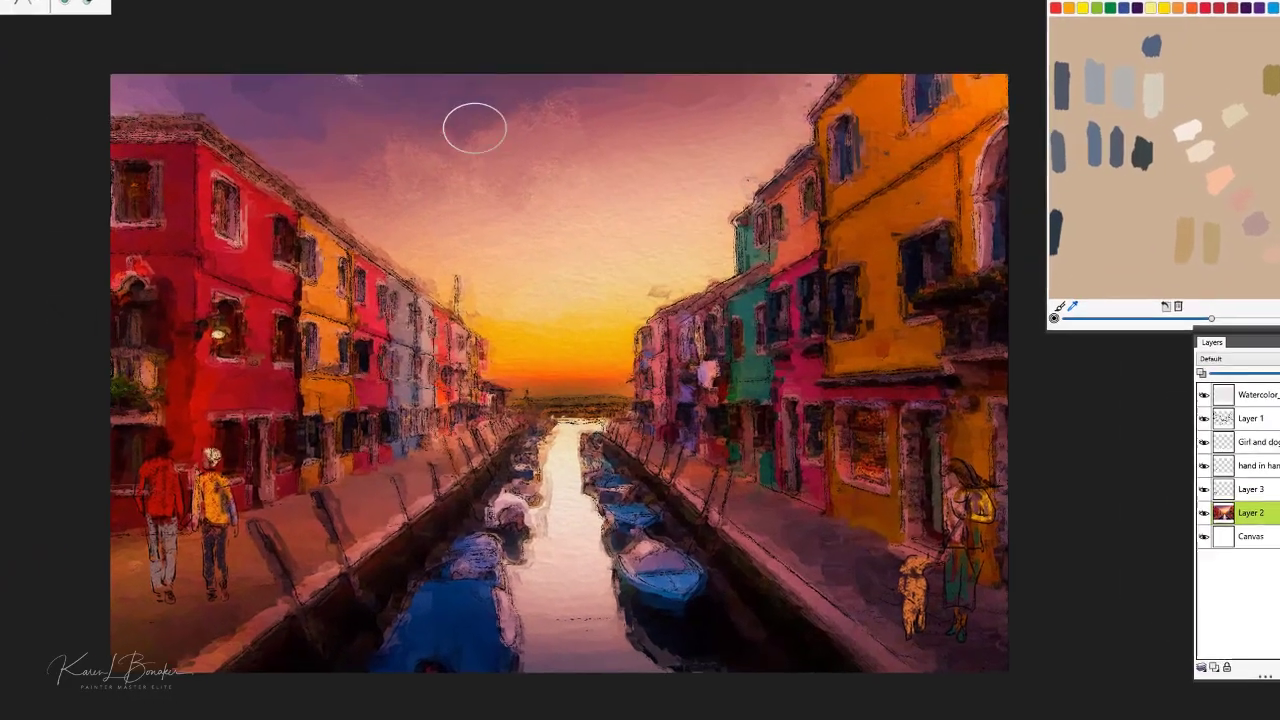
{"action": "mouse_move", "coordinate": [475, 128]}
{"action": "left_mouse_down"}
{"action": "mouse_move", "coordinate": [550, 110]}
{"action": "mouse_move", "coordinate": [421, 77]}
{"action": "mouse_move", "coordinate": [580, 205]}
{"action": "mouse_move", "coordinate": [661, 125]}
{"action": "mouse_move", "coordinate": [720, 123]}
{"action": "mouse_move", "coordinate": [590, 245]}
{"action": "left_mouse_up"}
{"action": "mouse_move", "coordinate": [494, 262]}
{"action": "left_mouse_down"}
{"action": "mouse_move", "coordinate": [530, 180]}
{"action": "mouse_move", "coordinate": [431, 114]}
{"action": "mouse_move", "coordinate": [365, 96]}
{"action": "mouse_move", "coordinate": [640, 167]}
{"action": "mouse_move", "coordinate": [564, 310]}
{"action": "mouse_move", "coordinate": [550, 300]}
{"action": "mouse_move", "coordinate": [686, 128]}
{"action": "mouse_move", "coordinate": [618, 150]}
{"action": "mouse_move", "coordinate": [479, 157]}
{"action": "mouse_move", "coordinate": [346, 142]}
{"action": "mouse_move", "coordinate": [290, 100]}
{"action": "mouse_move", "coordinate": [552, 202]}
{"action": "mouse_move", "coordinate": [733, 76]}
{"action": "mouse_move", "coordinate": [568, 175]}
{"action": "mouse_move", "coordinate": [582, 128]}
{"action": "mouse_move", "coordinate": [525, 146]}
{"action": "mouse_move", "coordinate": [502, 113]}
{"action": "mouse_move", "coordinate": [561, 280]}
{"action": "mouse_move", "coordinate": [590, 235]}
{"action": "mouse_move", "coordinate": [558, 302]}
{"action": "mouse_move", "coordinate": [624, 284]}
{"action": "mouse_move", "coordinate": [573, 297]}
{"action": "mouse_move", "coordinate": [556, 351]}
{"action": "mouse_move", "coordinate": [540, 320]}
{"action": "mouse_move", "coordinate": [551, 292]}
{"action": "mouse_move", "coordinate": [586, 292]}
{"action": "mouse_move", "coordinate": [548, 363]}
{"action": "mouse_move", "coordinate": [525, 361]}
{"action": "mouse_move", "coordinate": [558, 364]}
{"action": "mouse_move", "coordinate": [579, 336]}
{"action": "mouse_move", "coordinate": [574, 362]}
{"action": "mouse_move", "coordinate": [589, 369]}
{"action": "mouse_move", "coordinate": [528, 357]}
{"action": "left_mouse_up"}
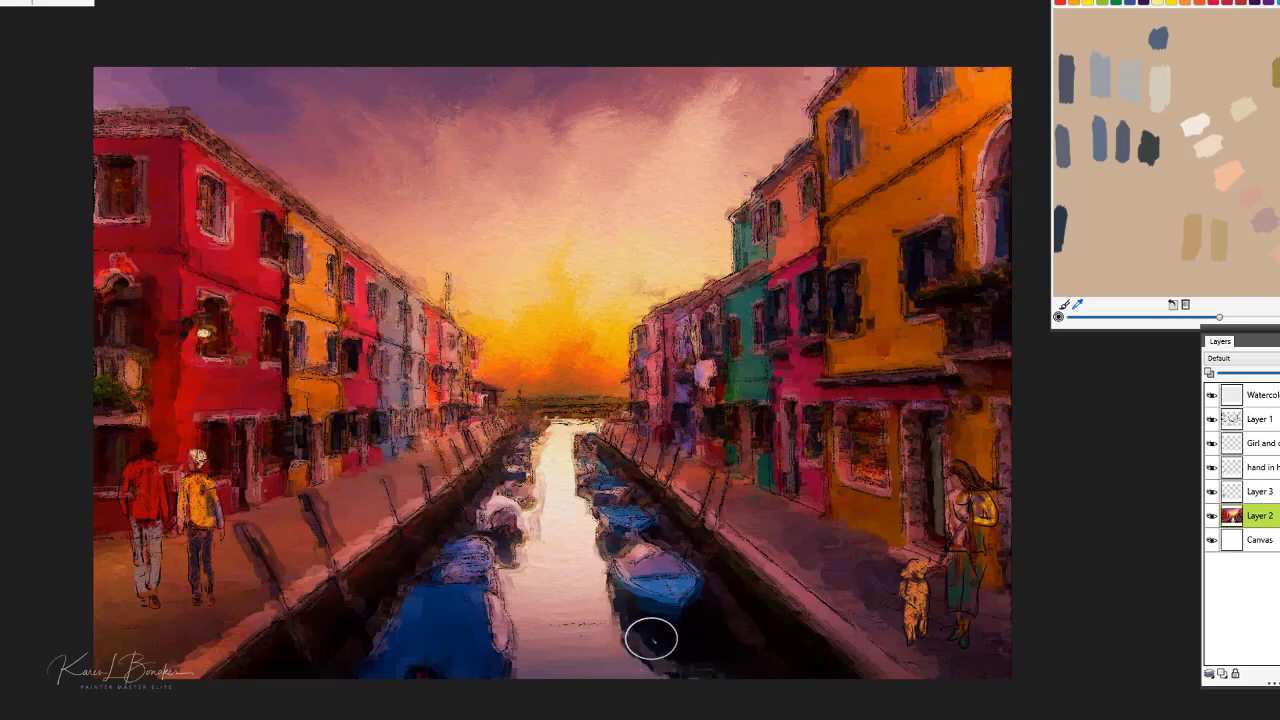
- Smear the canal water and the dark reflections below the right-hand boats with the same blender
{"action": "mouse_move", "coordinate": [649, 637]}
{"action": "left_mouse_down"}
{"action": "mouse_move", "coordinate": [578, 629]}
{"action": "mouse_move", "coordinate": [624, 623]}
{"action": "mouse_move", "coordinate": [577, 616]}
{"action": "mouse_move", "coordinate": [616, 611]}
{"action": "mouse_move", "coordinate": [593, 616]}
{"action": "mouse_move", "coordinate": [685, 654]}
{"action": "mouse_move", "coordinate": [627, 662]}
{"action": "mouse_move", "coordinate": [647, 639]}
{"action": "mouse_move", "coordinate": [550, 614]}
{"action": "mouse_move", "coordinate": [557, 582]}
{"action": "mouse_move", "coordinate": [510, 604]}
{"action": "mouse_move", "coordinate": [528, 634]}
{"action": "mouse_move", "coordinate": [654, 664]}
{"action": "mouse_move", "coordinate": [579, 676]}
{"action": "mouse_move", "coordinate": [609, 587]}
{"action": "mouse_move", "coordinate": [579, 590]}
{"action": "mouse_move", "coordinate": [557, 532]}
{"action": "left_mouse_up"}
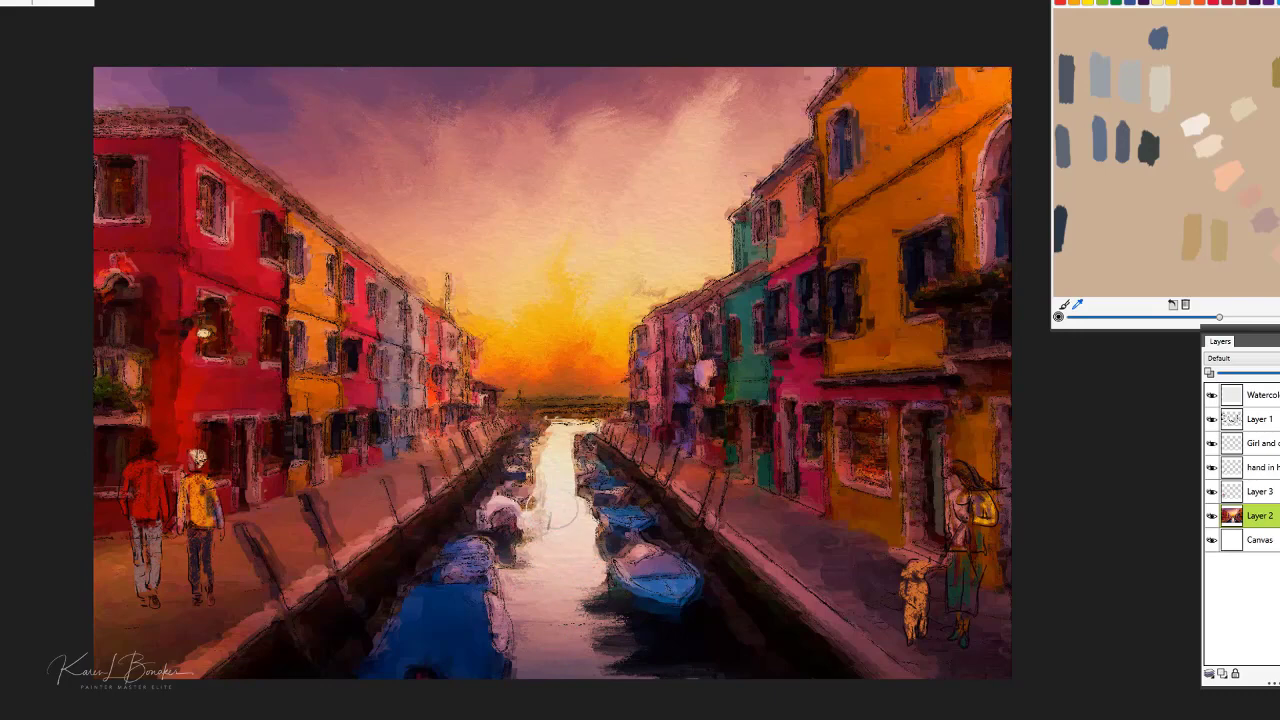
{"action": "mouse_move", "coordinate": [731, 669]}
{"action": "left_mouse_down"}
{"action": "mouse_move", "coordinate": [620, 623]}
{"action": "mouse_move", "coordinate": [600, 674]}
{"action": "left_mouse_up"}
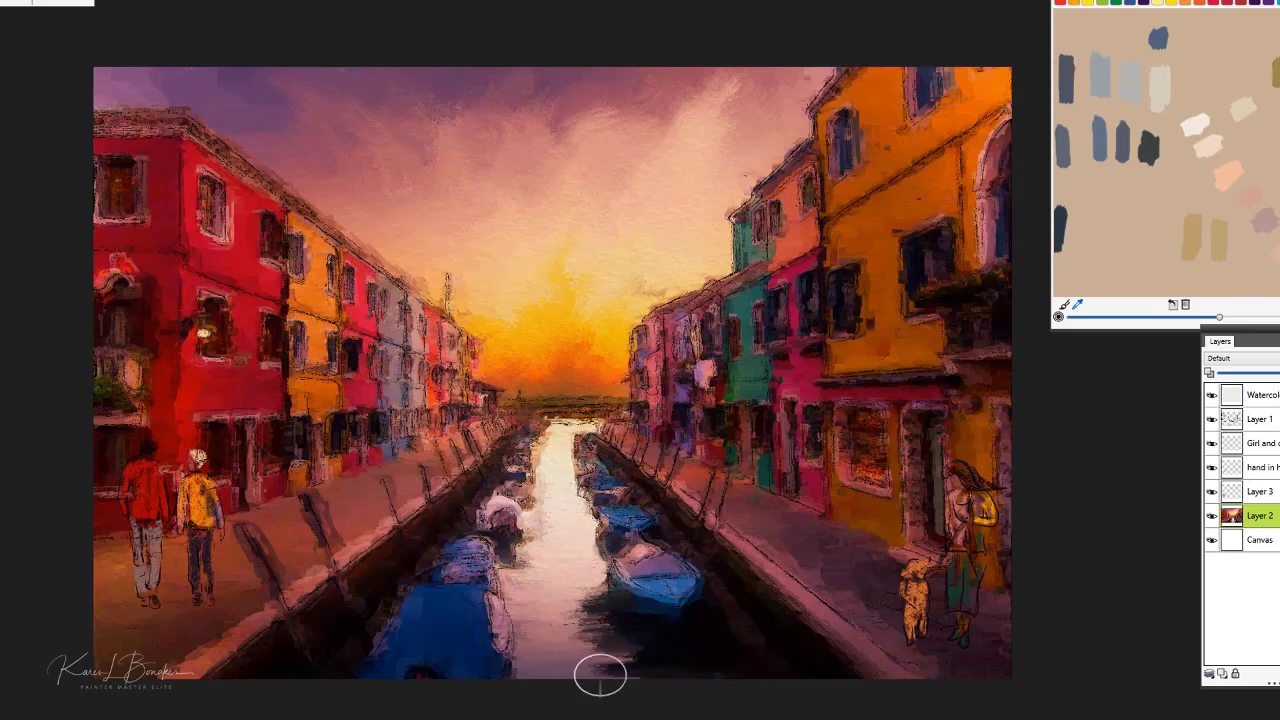
{"action": "mouse_move", "coordinate": [694, 670]}
{"action": "left_mouse_down"}
{"action": "mouse_move", "coordinate": [608, 694]}
{"action": "mouse_move", "coordinate": [600, 682]}
{"action": "mouse_move", "coordinate": [765, 691]}
{"action": "mouse_move", "coordinate": [623, 646]}
{"action": "left_mouse_up"}
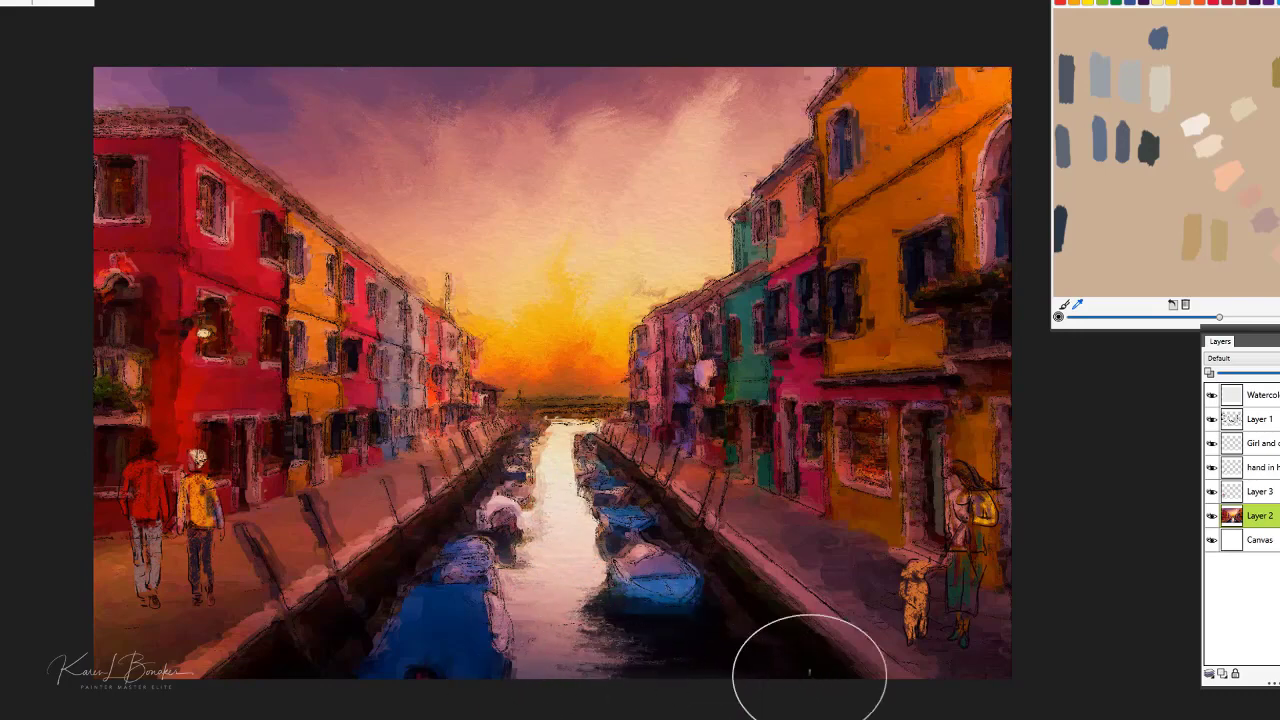
- Blend the dark water between the nearest right-hand boat and the walkway's edge on Layer 2
{"action": "mouse_move", "coordinate": [764, 664]}
{"action": "left_mouse_down"}
{"action": "mouse_move", "coordinate": [706, 673]}
{"action": "mouse_move", "coordinate": [625, 659]}
{"action": "mouse_move", "coordinate": [741, 661]}
{"action": "mouse_move", "coordinate": [647, 625]}
{"action": "left_mouse_up"}
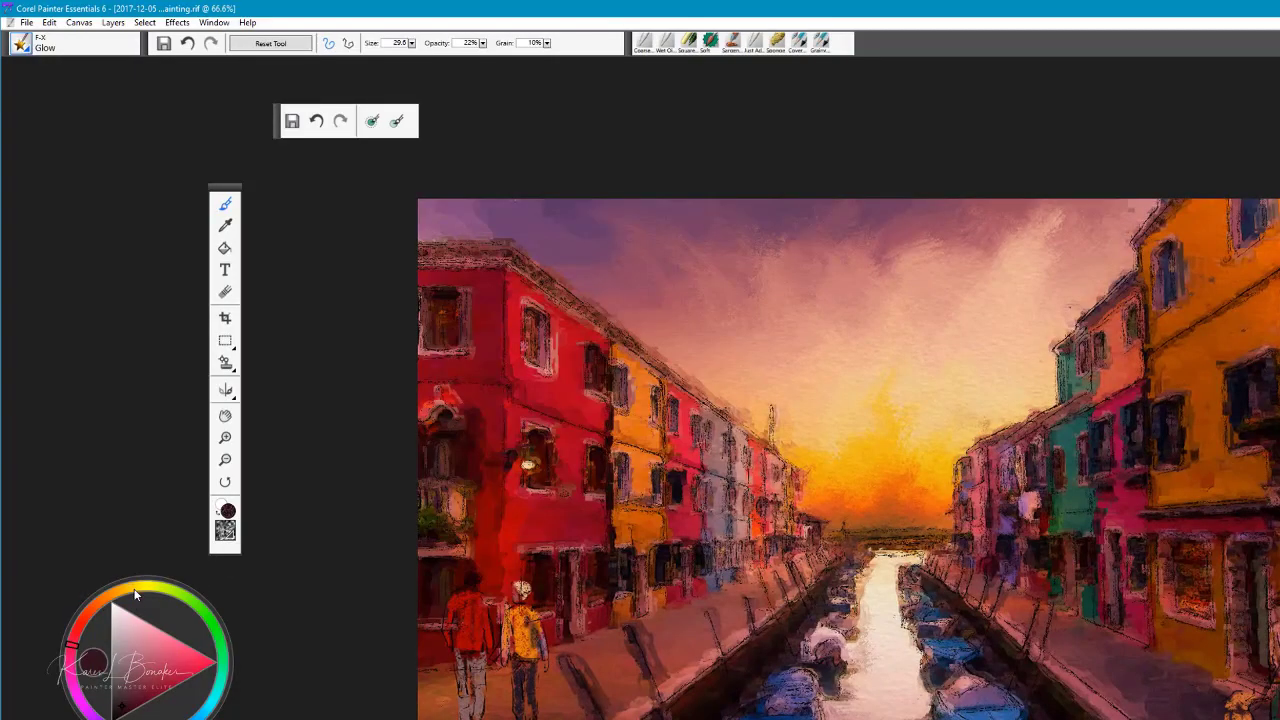
- Choose a yellow-orange color and light the lamps on the red building and the right-hand orange building with the F-X Glow brush
{"action": "left_click", "coordinate": [135, 592]}
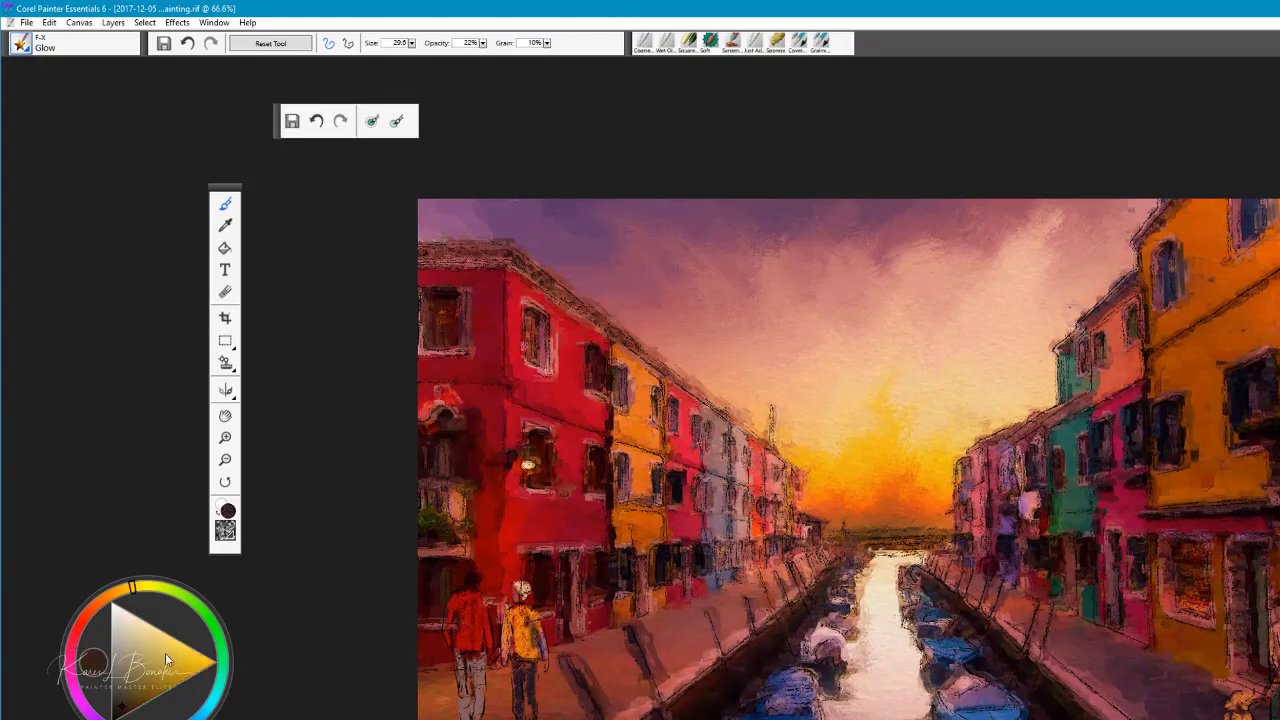
{"action": "left_click", "coordinate": [93, 661]}
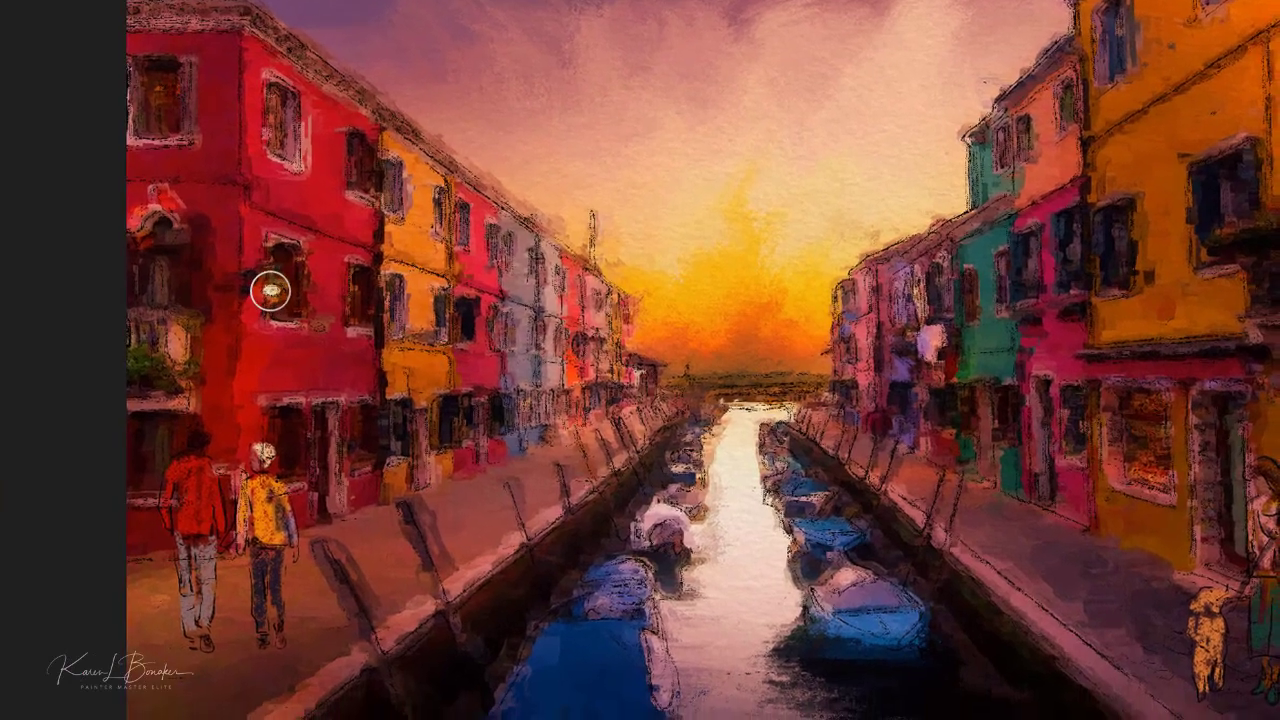
{"action": "left_click", "coordinate": [272, 294]}
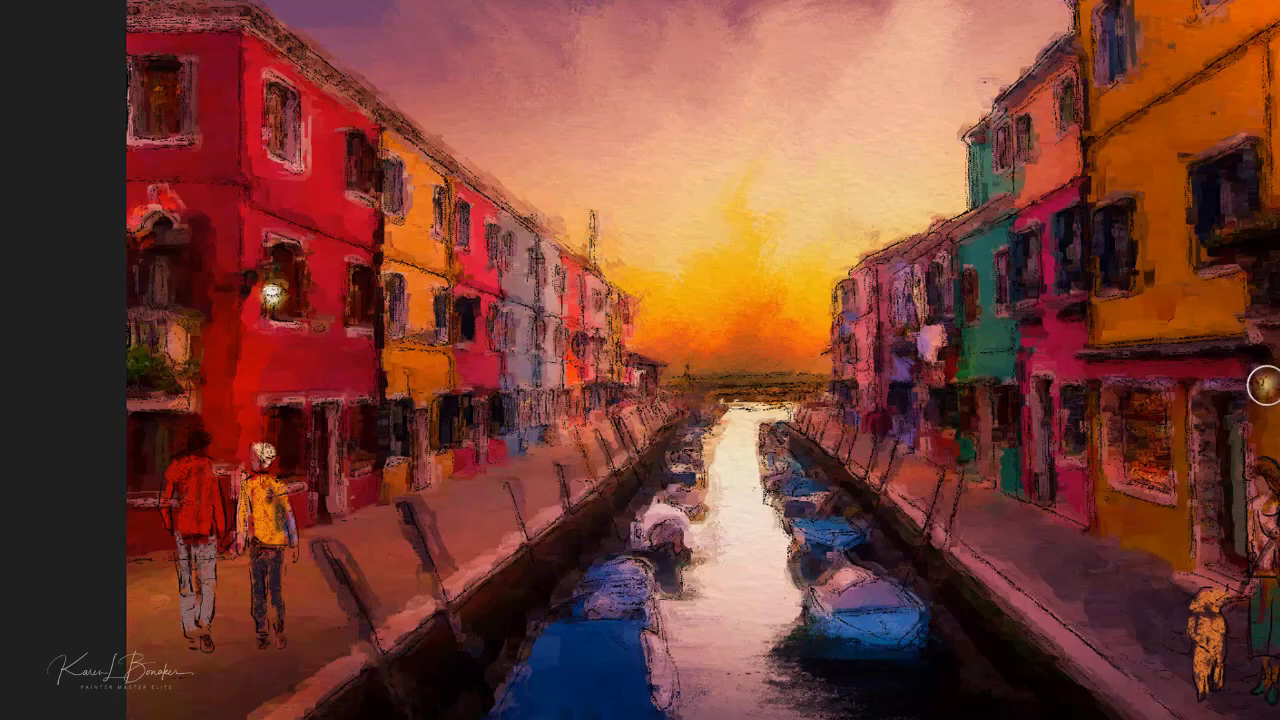
{"action": "left_click", "coordinate": [1264, 382]}
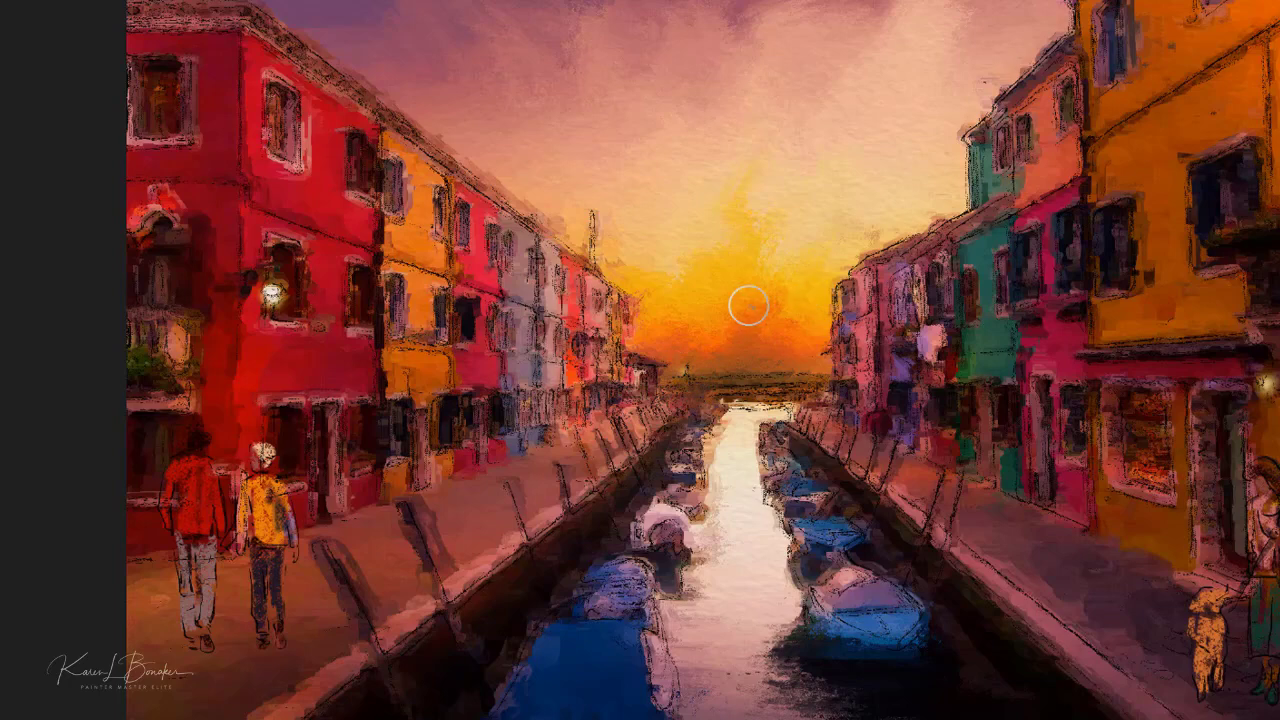
- Enlarge the Glow brush and paint a bright round sun in the yellow sky just above the horizon
{"action": "left_click_drag", "start_coordinate": [766, 266], "coordinate": [830, 246]}
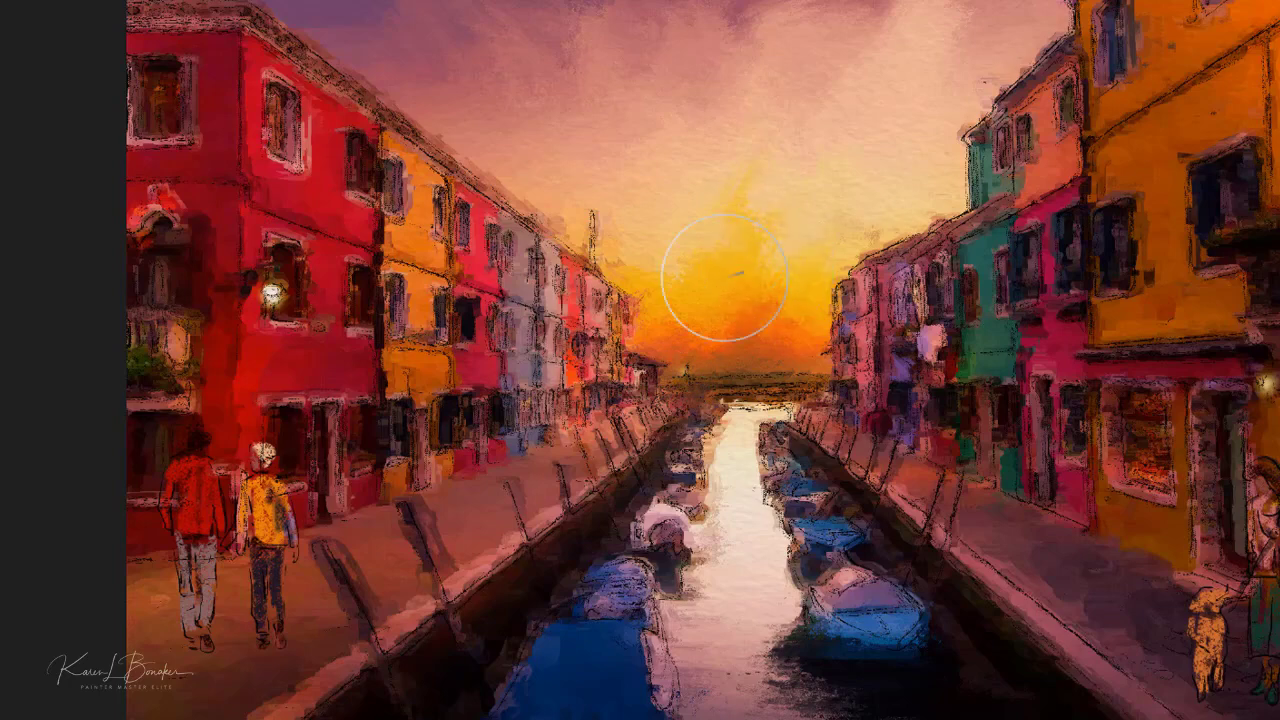
{"action": "mouse_move", "coordinate": [744, 281]}
{"action": "left_mouse_down"}
{"action": "mouse_move", "coordinate": [731, 309]}
{"action": "mouse_move", "coordinate": [743, 318]}
{"action": "left_mouse_up"}
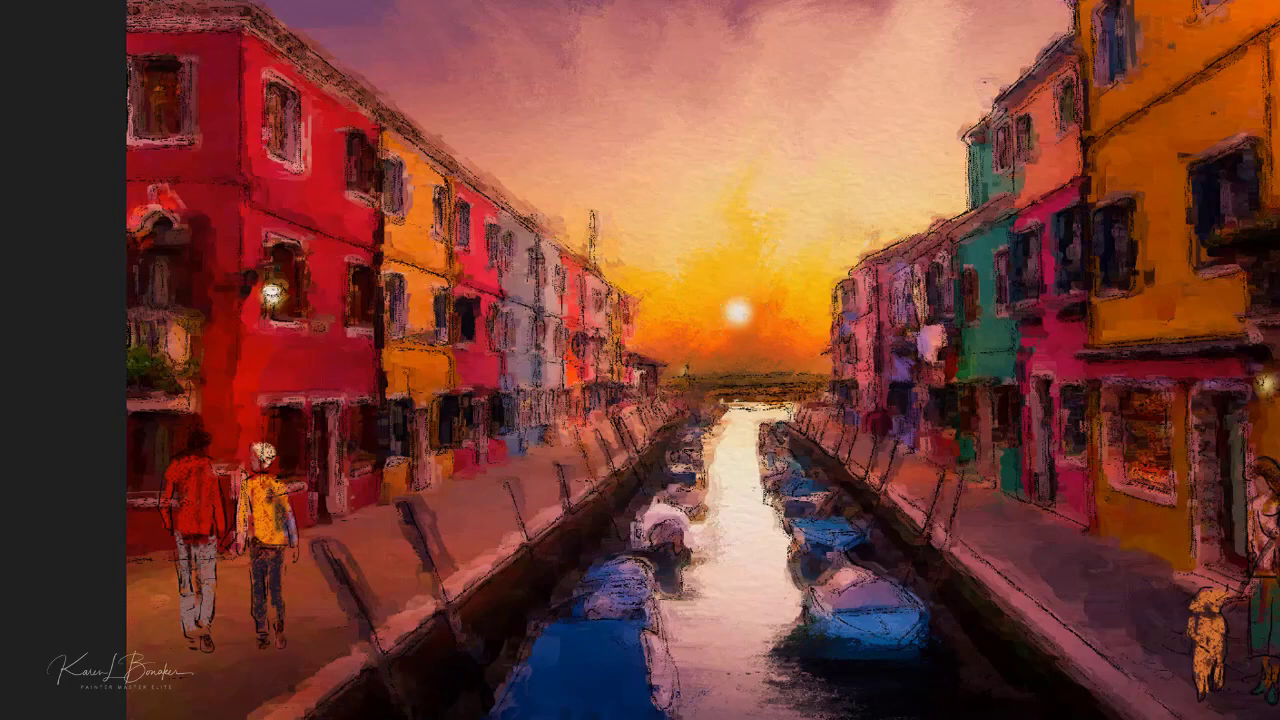